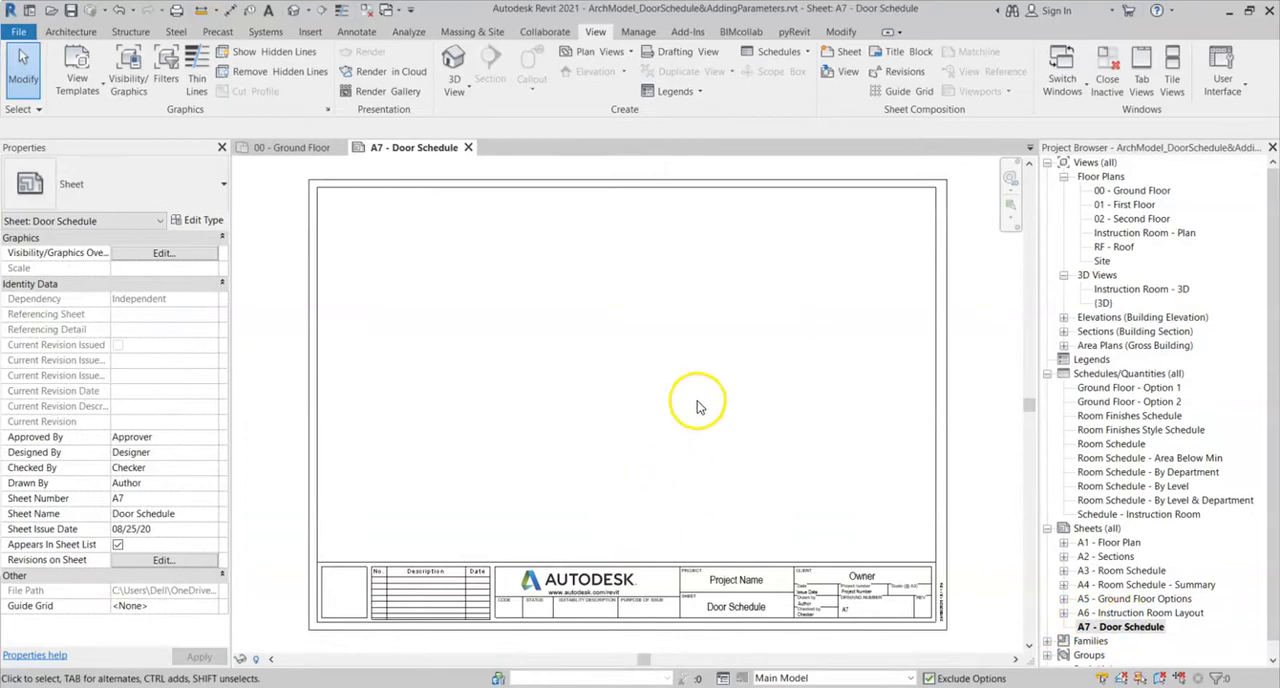
{"action": "right_click", "coordinate": [1108, 377]}
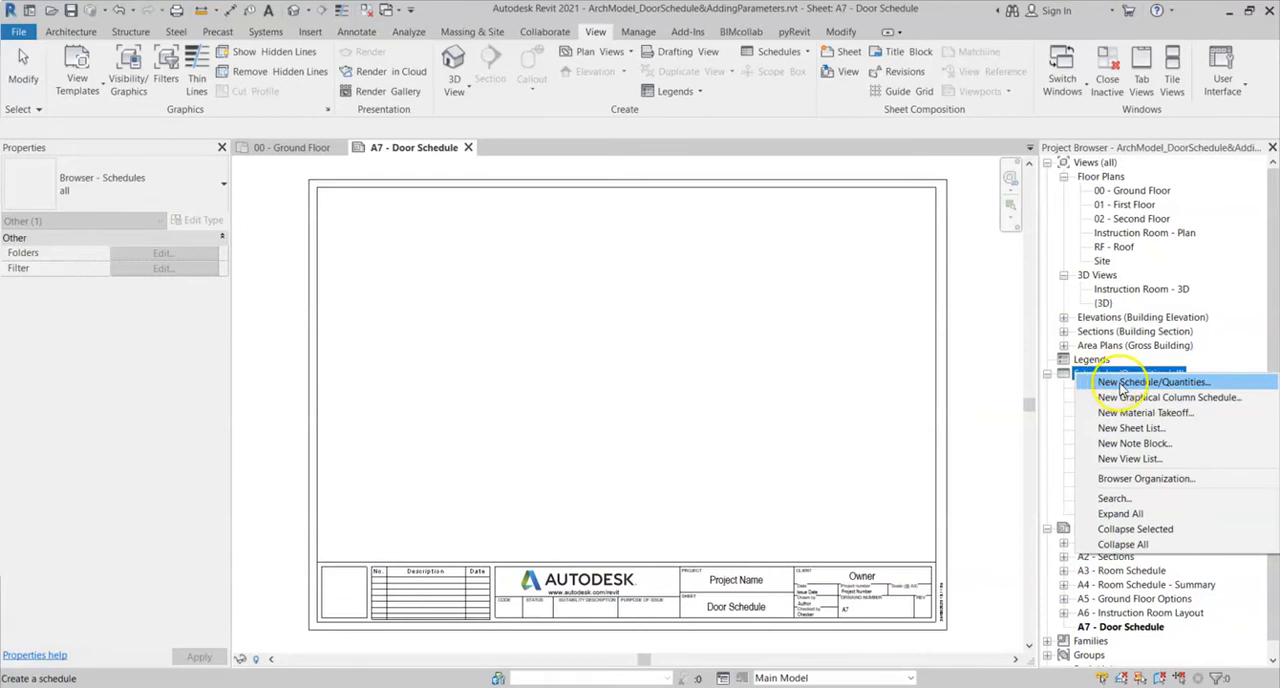
{"action": "left_click", "coordinate": [992, 323]}
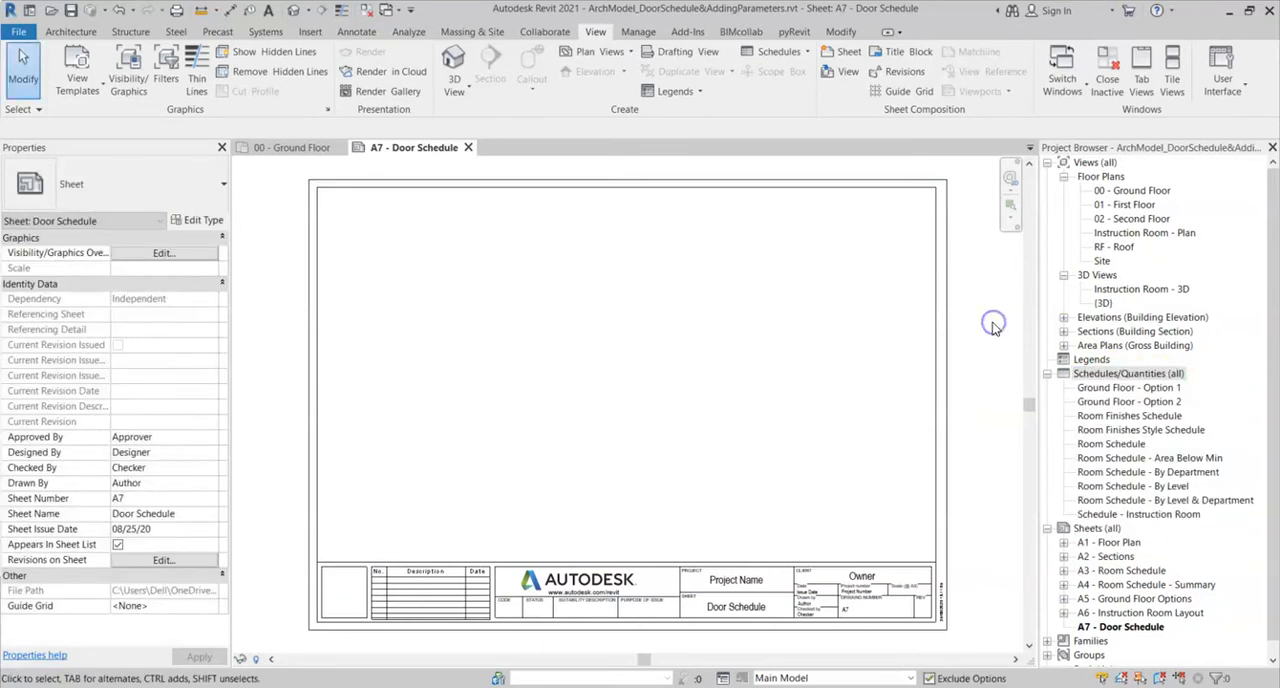
{"action": "left_click", "coordinate": [780, 52]}
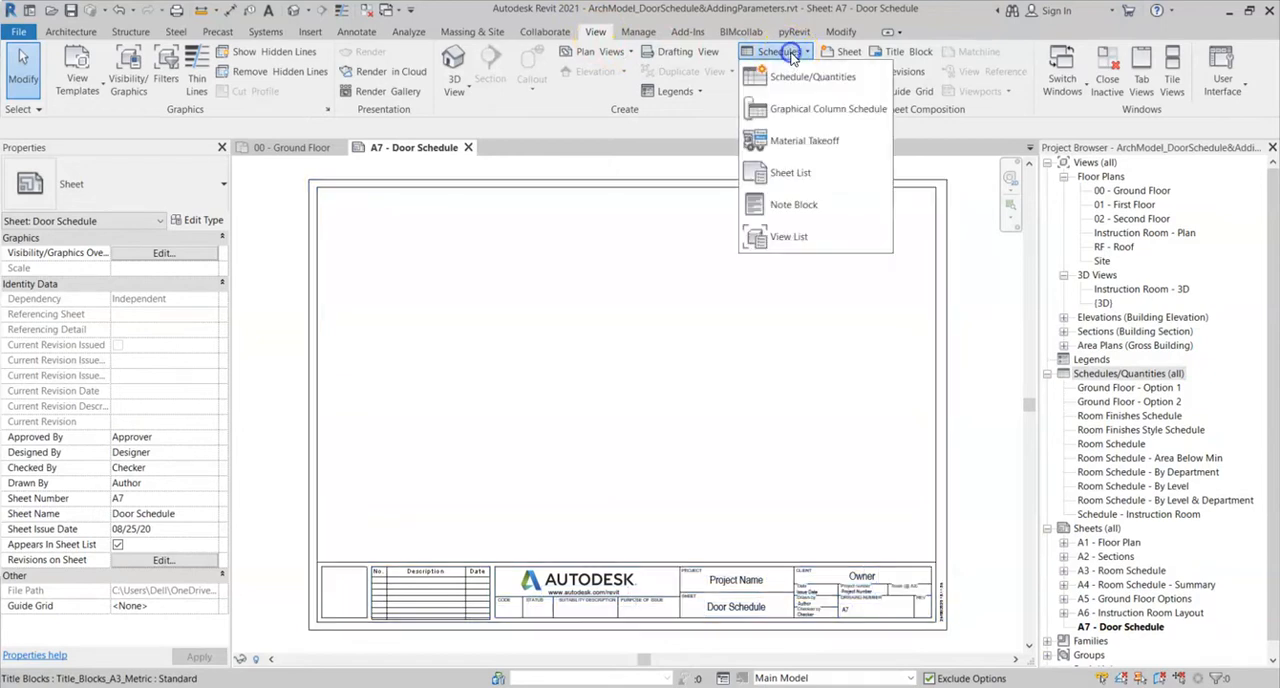
{"action": "left_click", "coordinate": [958, 313]}
- Create a new building components schedule for the Doors category, named "Door Schedule - Ground Floor"
{"action": "right_click", "coordinate": [1110, 374]}
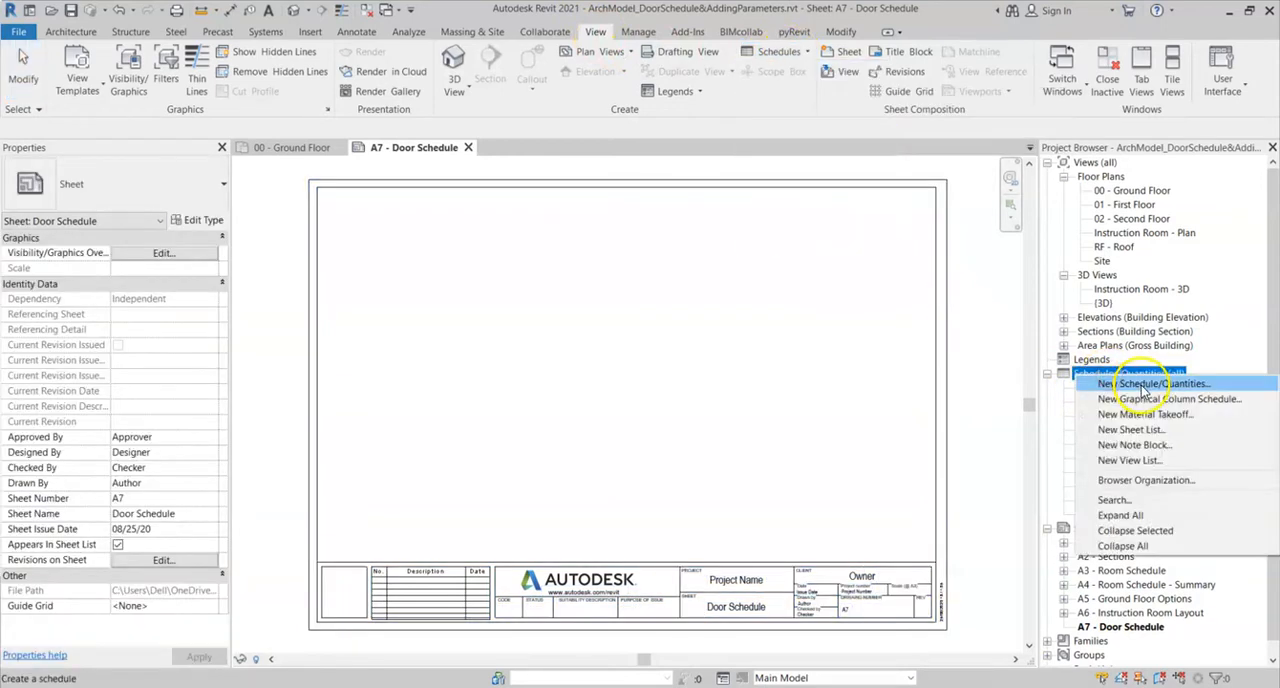
{"action": "left_click", "coordinate": [1143, 386]}
{"action": "left_click_drag", "start_coordinate": [636, 300], "coordinate": [635, 340]}
{"action": "left_click", "coordinate": [463, 394]}
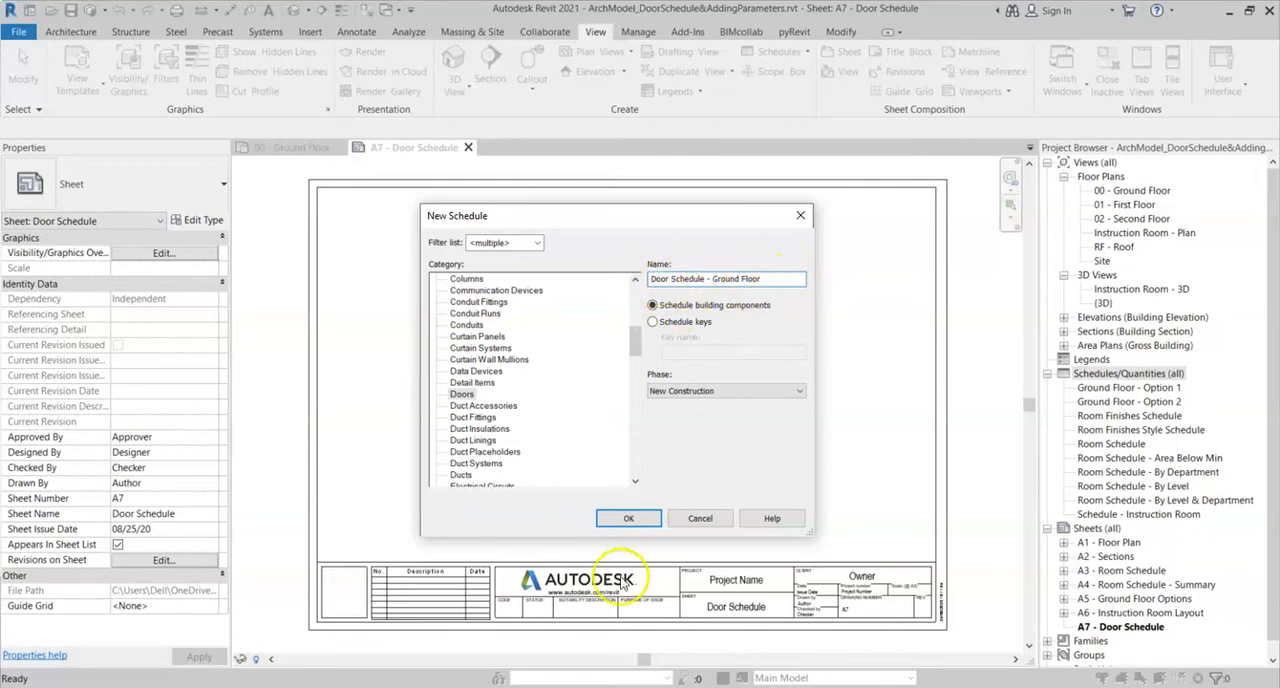
{"action": "left_click", "coordinate": [628, 520]}
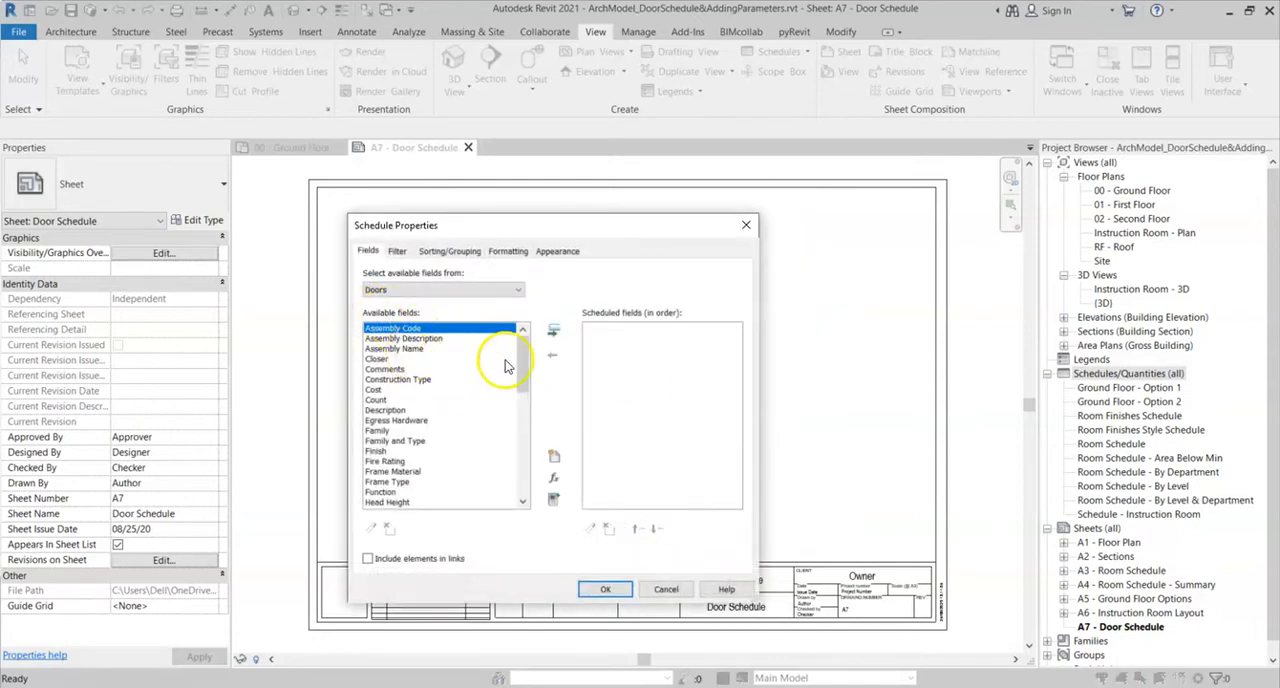
- Add the Level and Type Mark fields to the door schedule
{"action": "left_click_drag", "start_coordinate": [523, 353], "coordinate": [520, 392]}
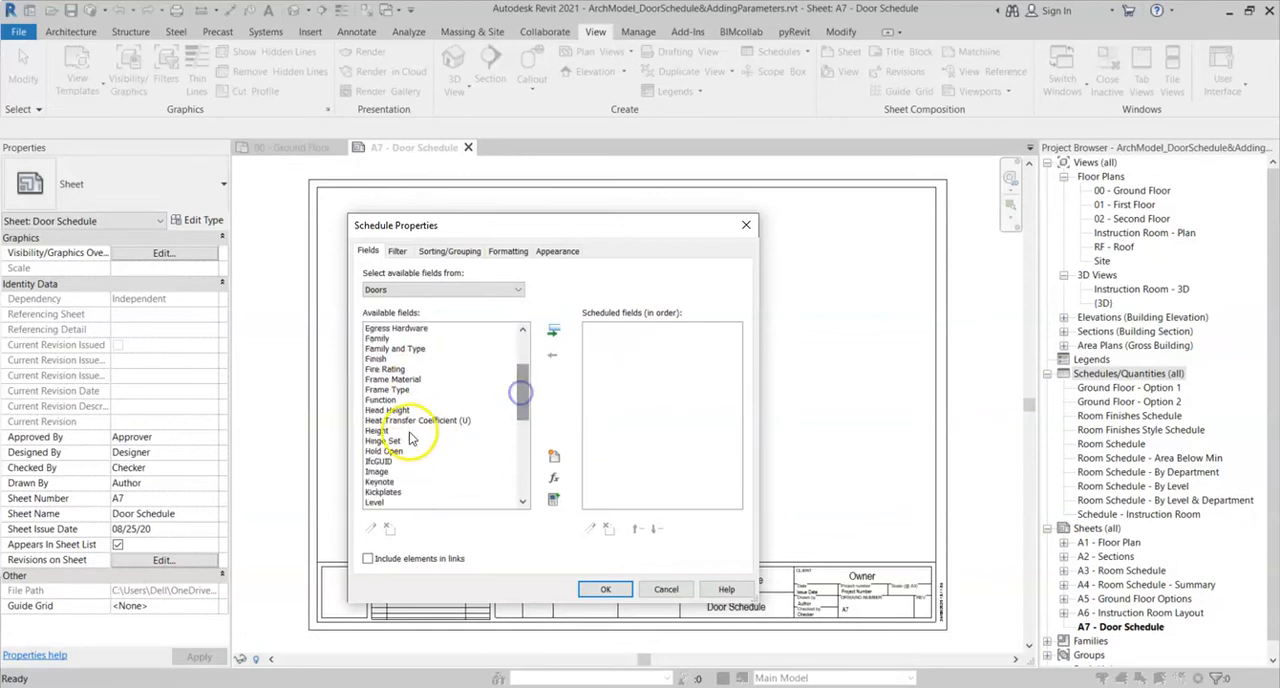
{"action": "left_click", "coordinate": [378, 502]}
{"action": "left_click", "coordinate": [555, 333]}
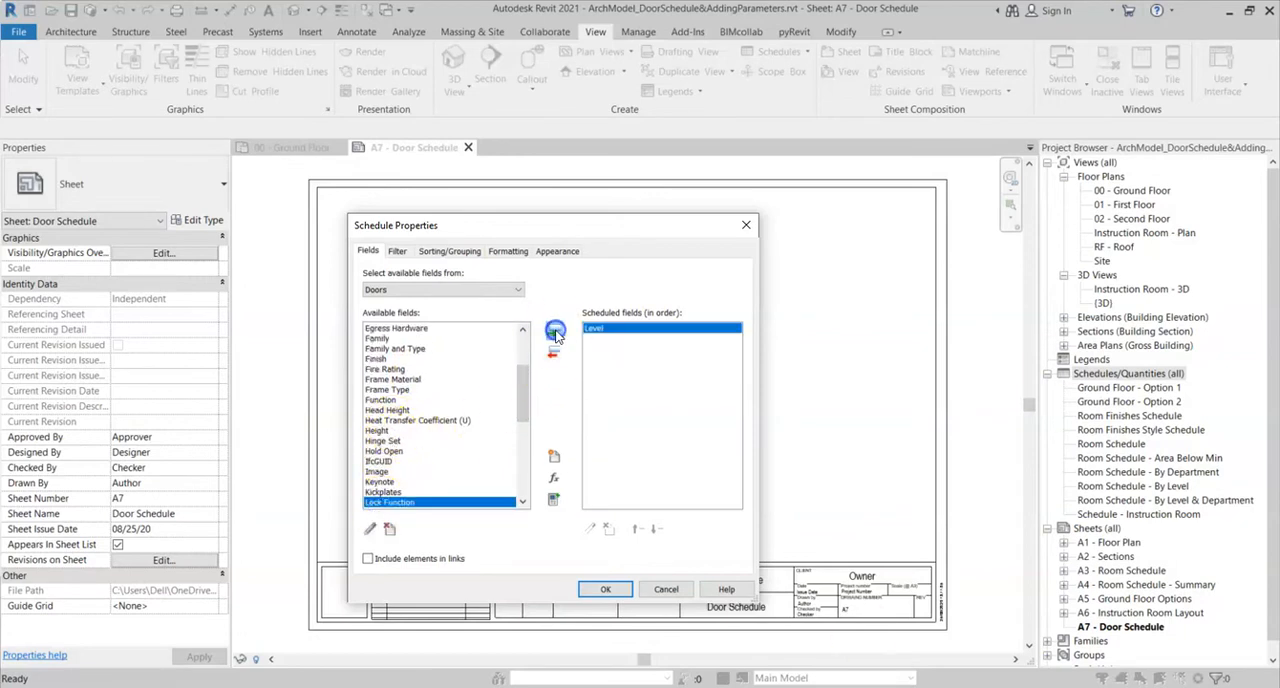
{"action": "left_click_drag", "start_coordinate": [521, 384], "coordinate": [521, 470]}
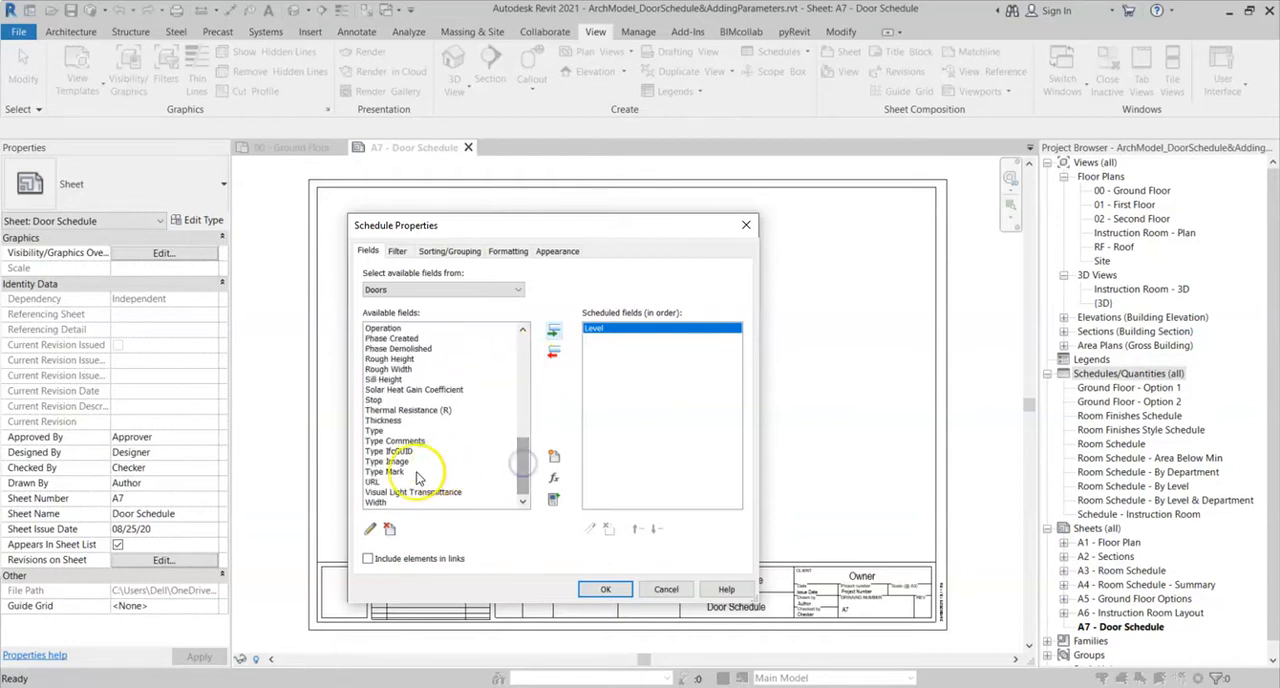
{"action": "left_click", "coordinate": [408, 474]}
{"action": "left_click", "coordinate": [553, 333]}
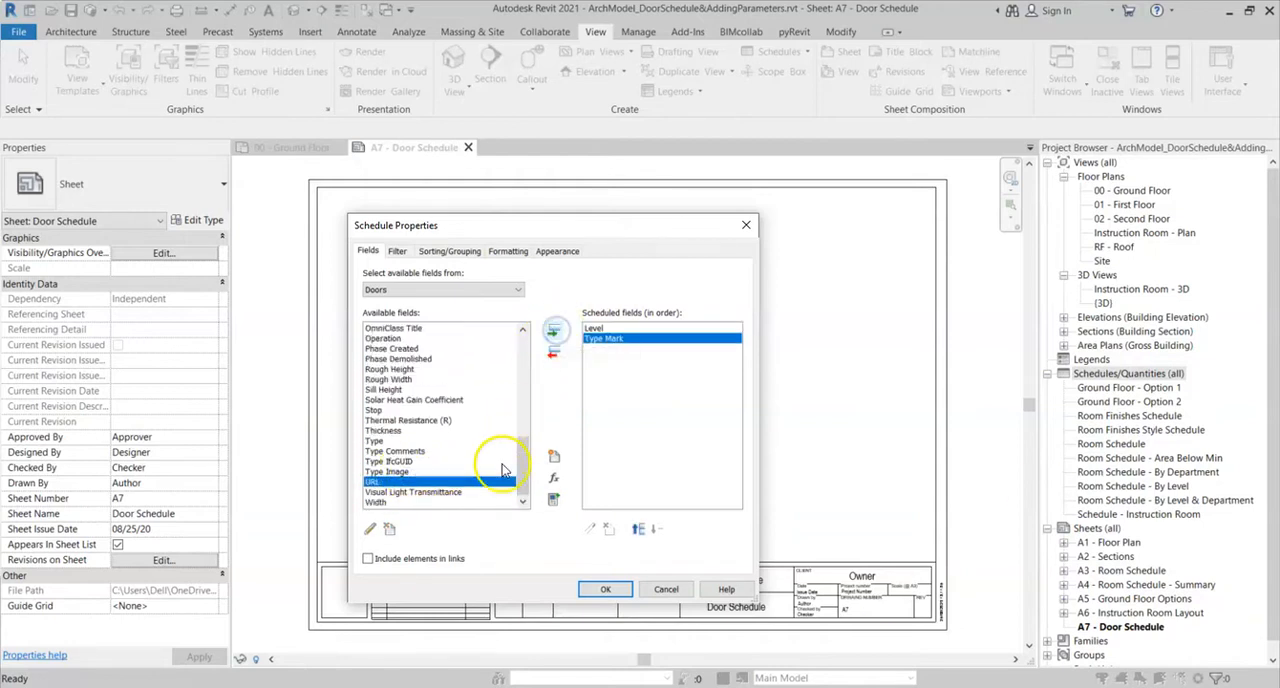
- Add the Mark field to the door schedule and move it above Type Mark
{"action": "left_click_drag", "start_coordinate": [530, 470], "coordinate": [524, 425]}
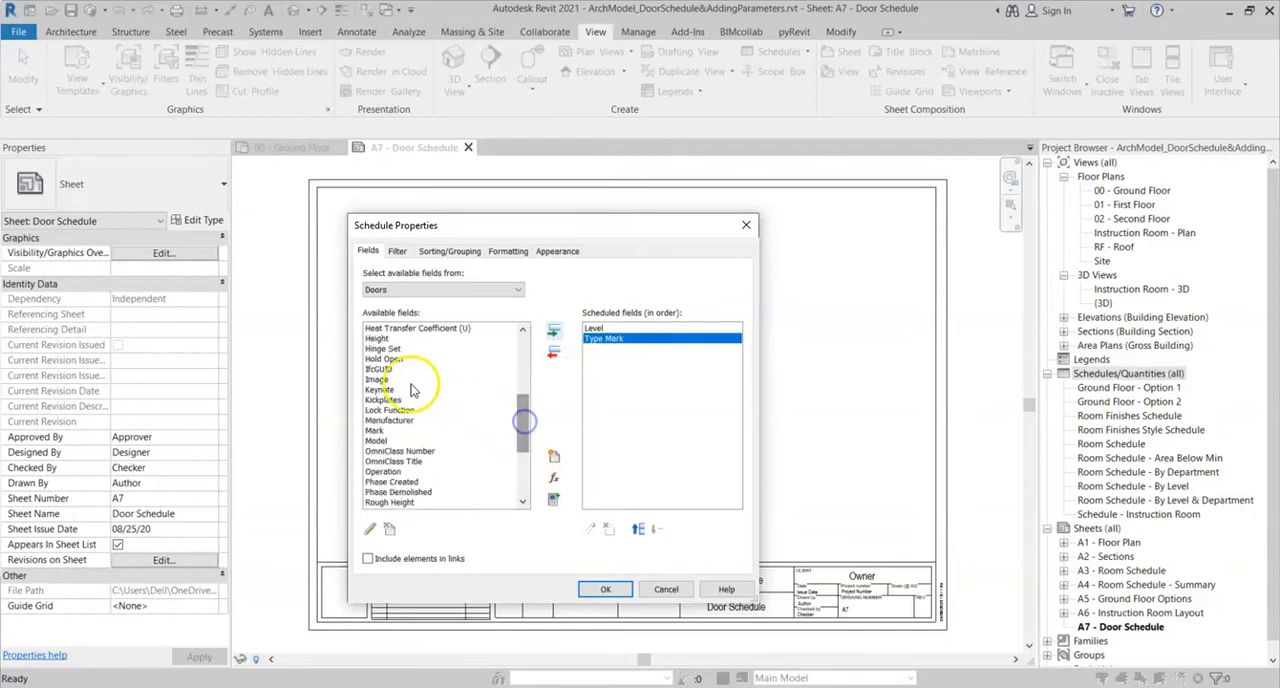
{"action": "left_click", "coordinate": [380, 430]}
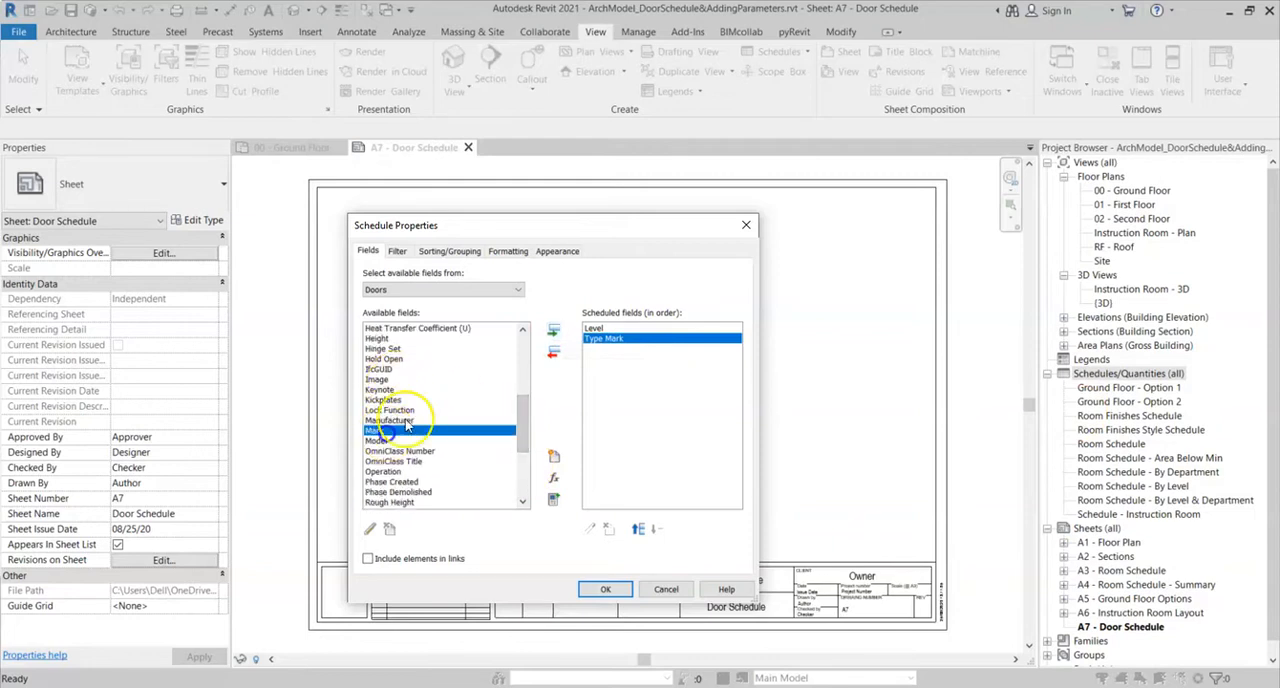
{"action": "left_click", "coordinate": [554, 333]}
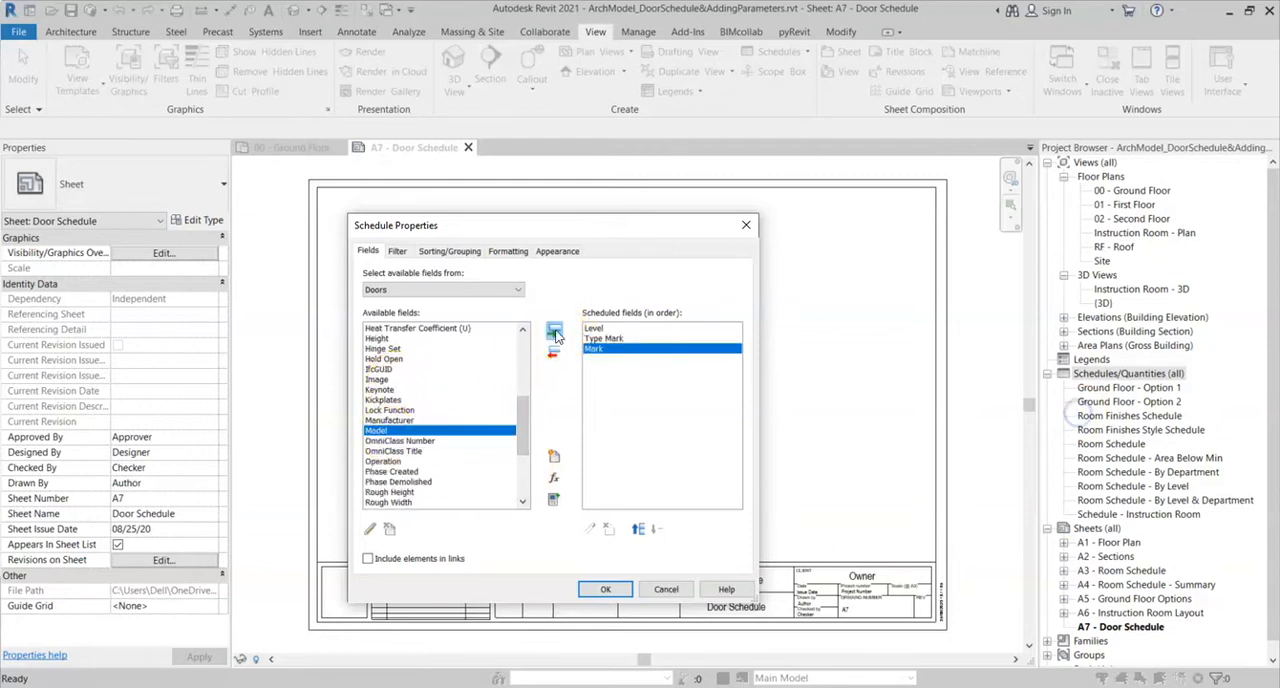
{"action": "left_click", "coordinate": [639, 530]}
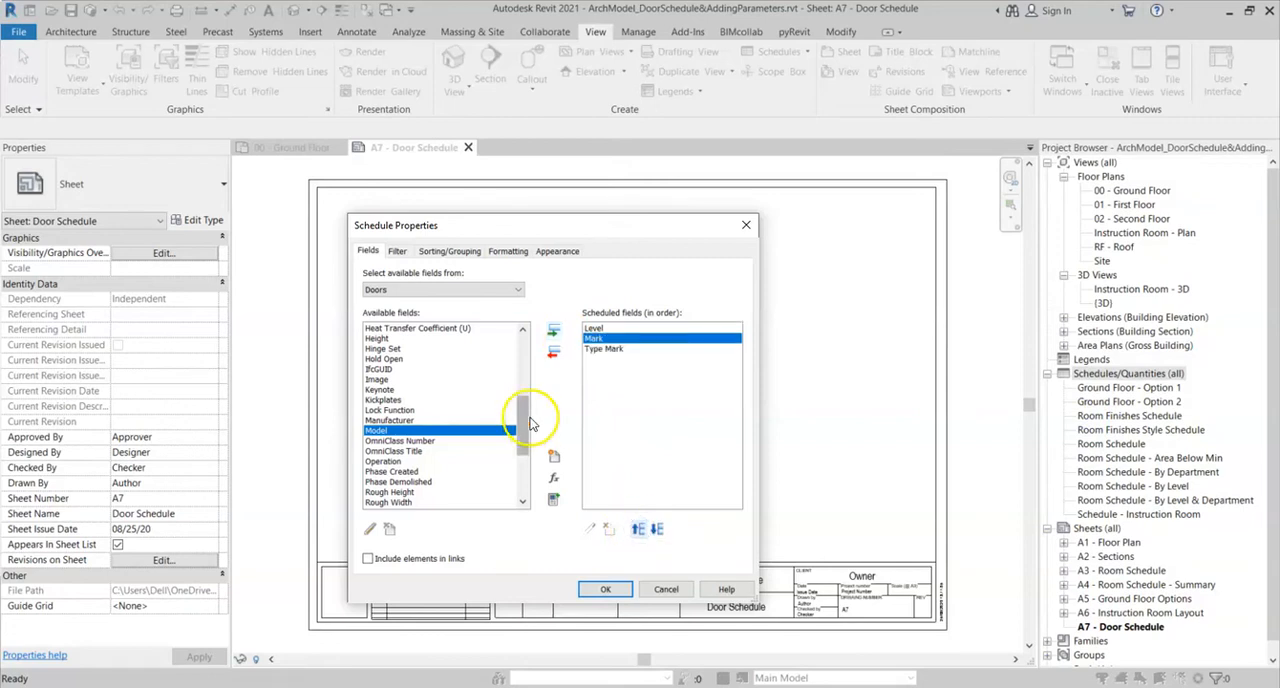
- Add the Width, Height and Fire Rating fields to the door schedule, in that order
{"action": "mouse_move", "coordinate": [525, 421]}
{"action": "left_mouse_down"}
{"action": "mouse_move", "coordinate": [525, 390]}
{"action": "mouse_move", "coordinate": [523, 485]}
{"action": "mouse_move", "coordinate": [528, 407]}
{"action": "left_mouse_up"}
{"action": "left_click", "coordinate": [376, 502]}
{"action": "left_click", "coordinate": [555, 335]}
{"action": "left_click", "coordinate": [375, 400]}
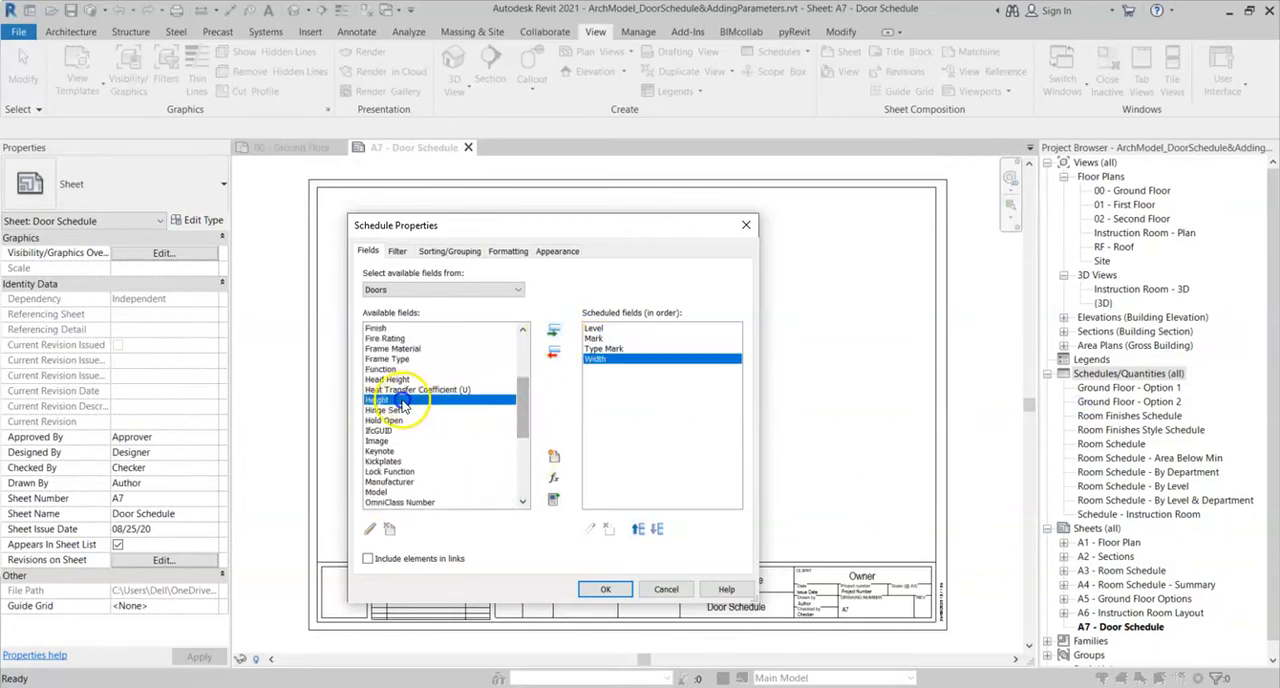
{"action": "left_click", "coordinate": [554, 331]}
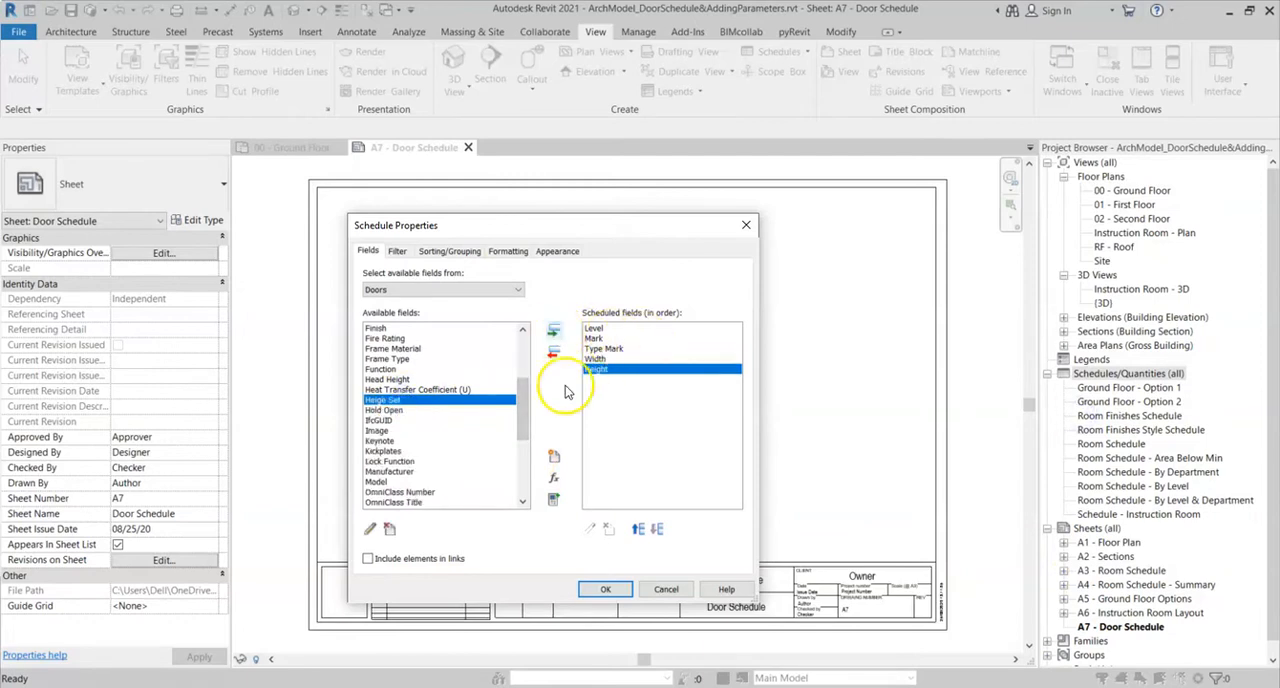
{"action": "left_click_drag", "start_coordinate": [523, 400], "coordinate": [525, 388]}
{"action": "left_click", "coordinate": [385, 389]}
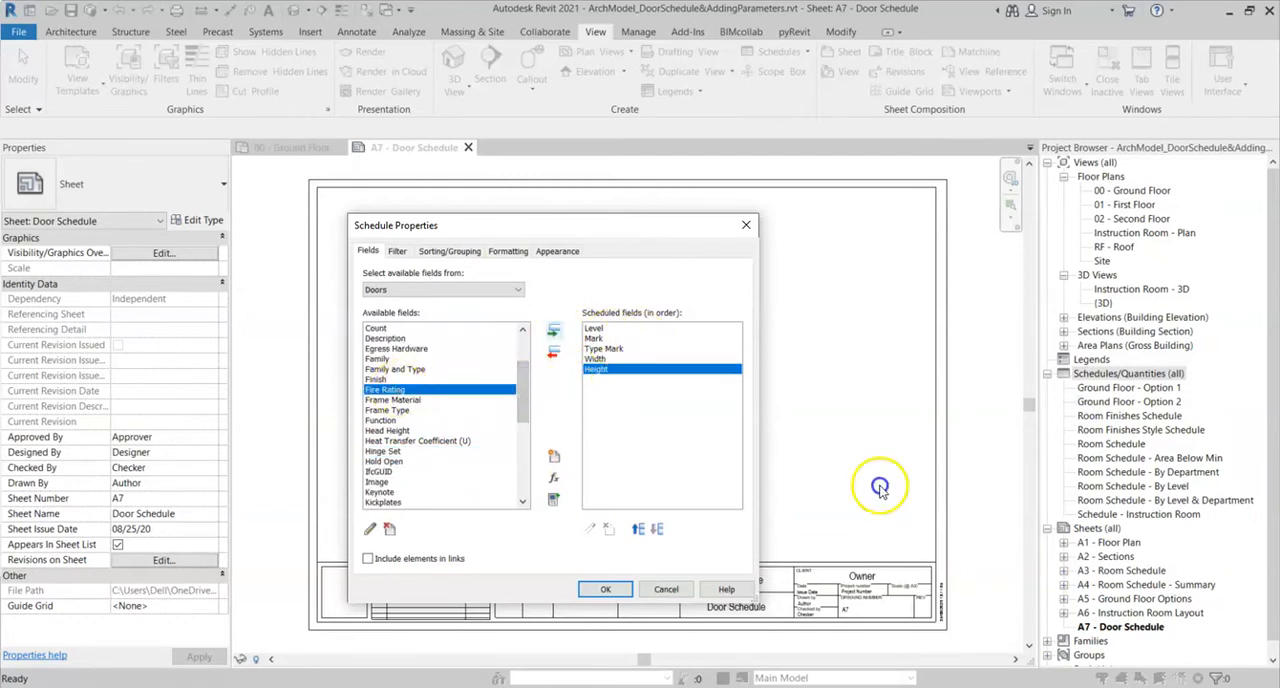
{"action": "left_click", "coordinate": [554, 331]}
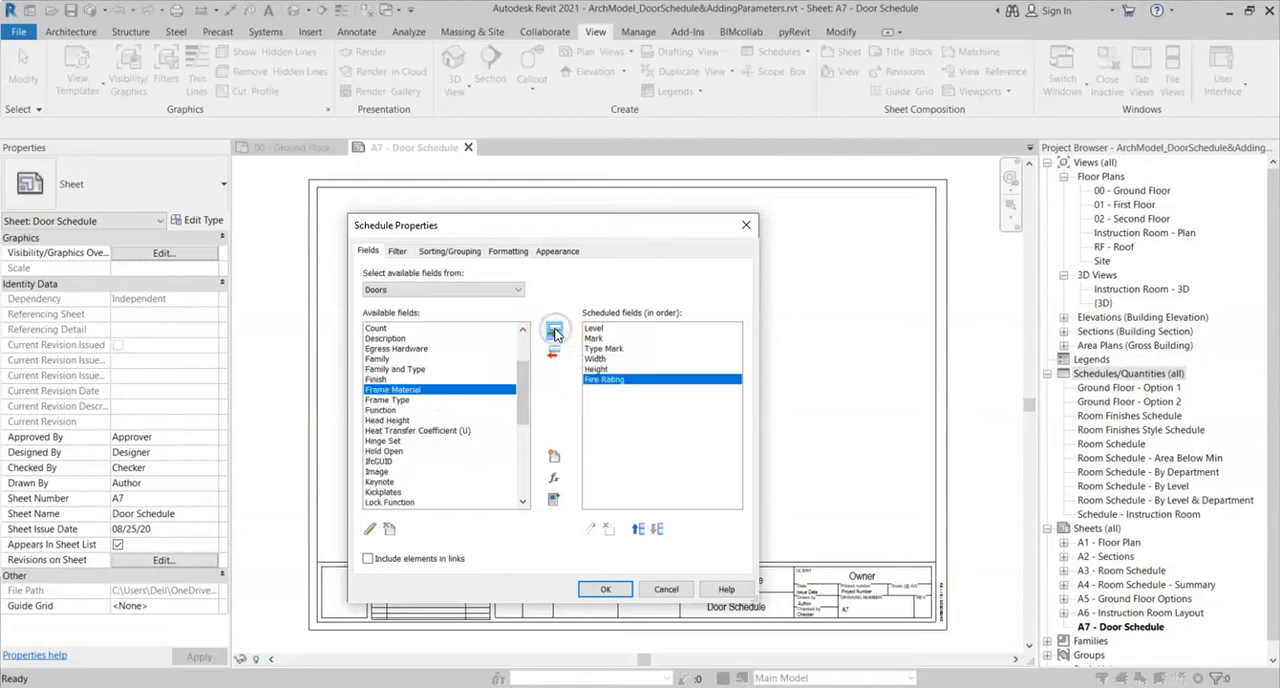
- Filter the door schedule to doors whose Level equals 00 - Ground Floor
{"action": "left_click", "coordinate": [400, 256]}
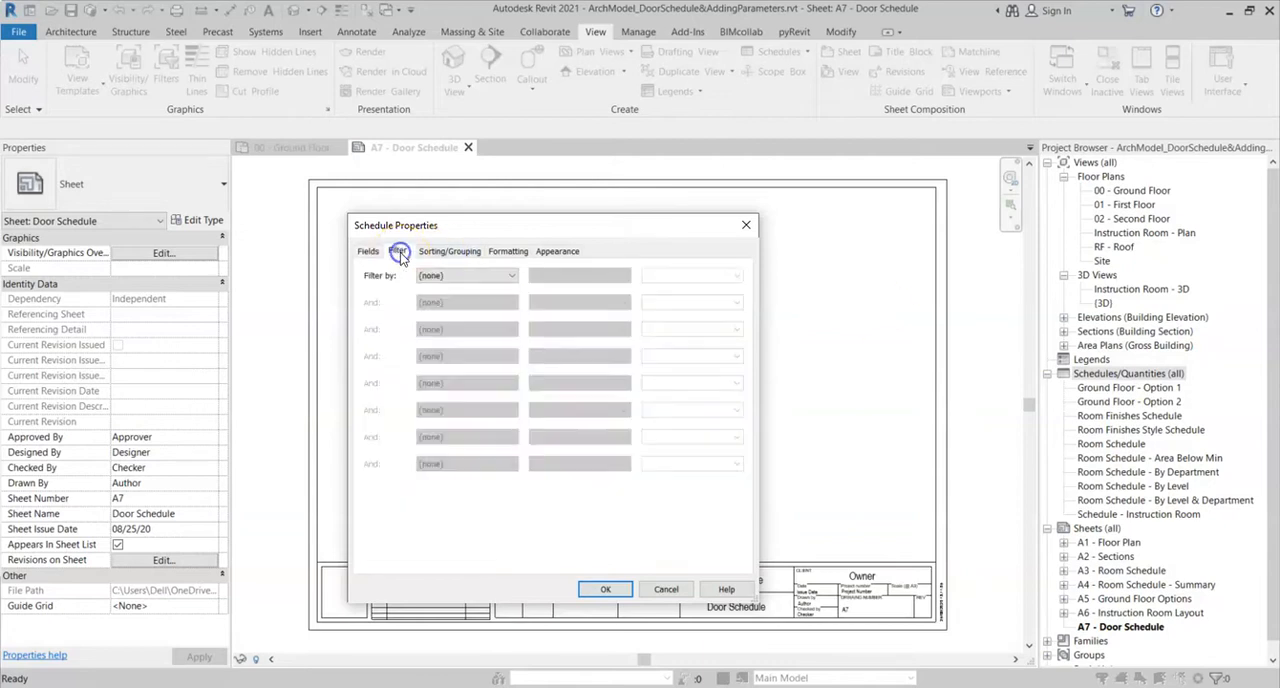
{"action": "left_click", "coordinate": [445, 277]}
{"action": "left_click", "coordinate": [456, 300]}
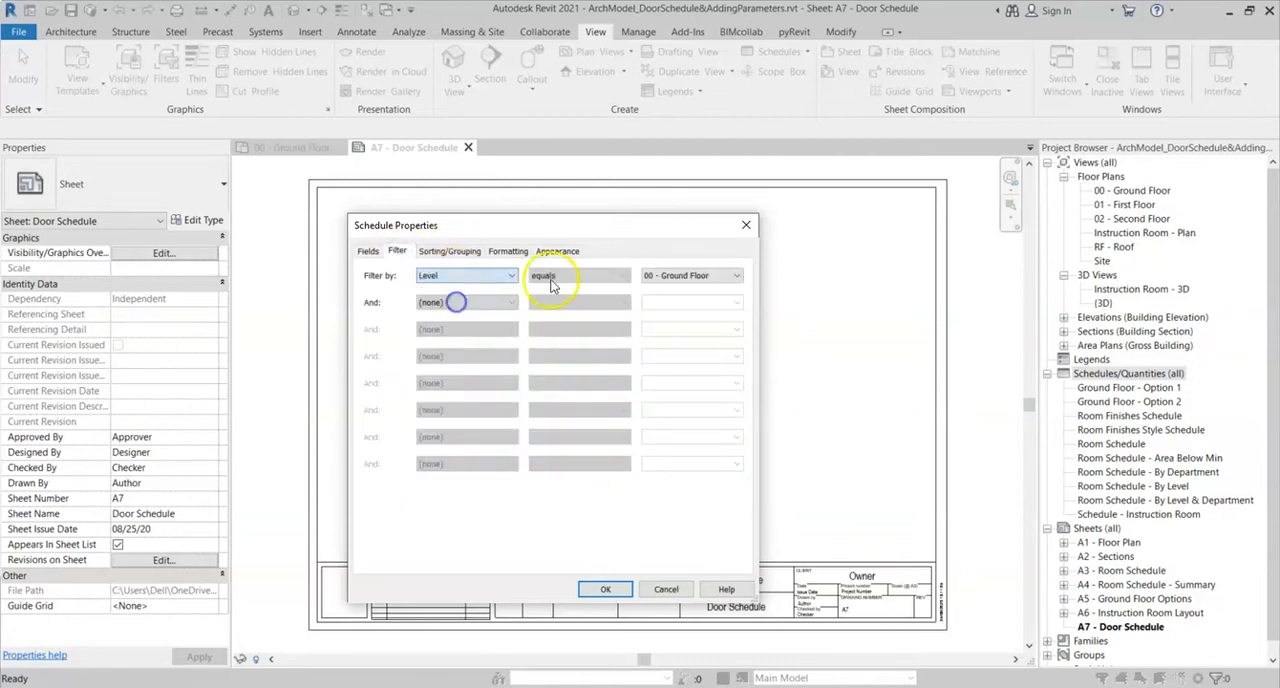
- Sort the door schedule by Mark in ascending order, hide the Level field, and accept the schedule properties
{"action": "left_click", "coordinate": [450, 251]}
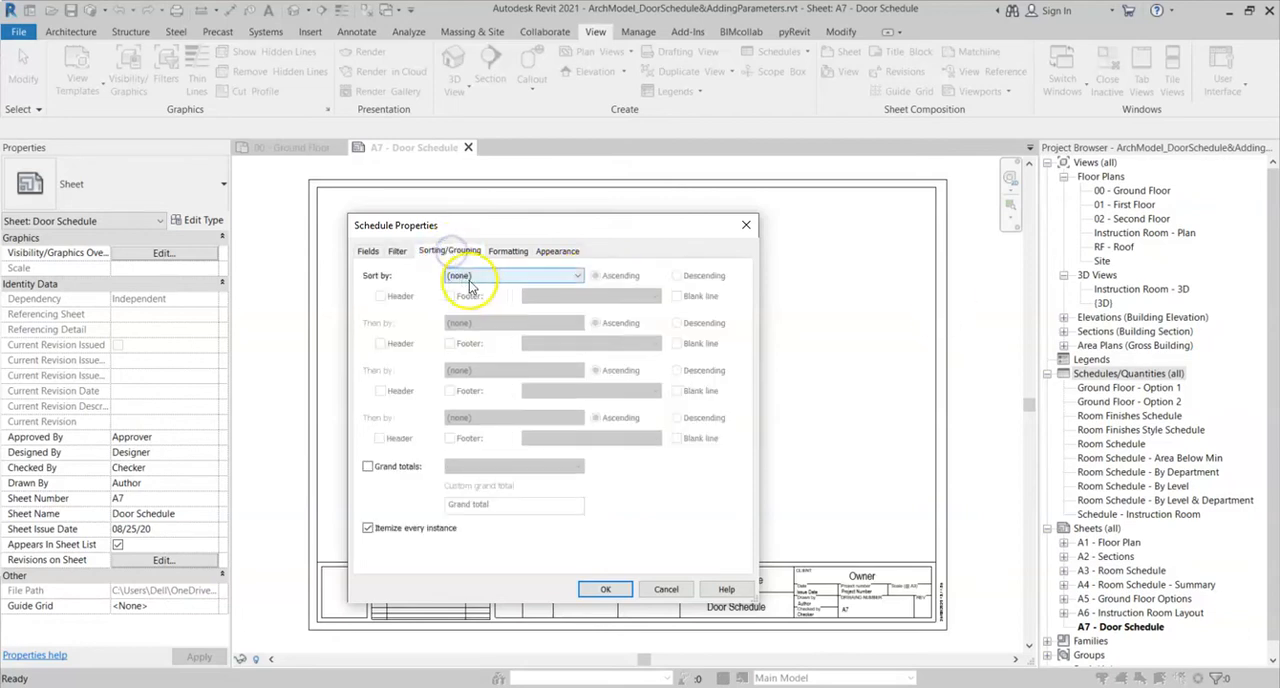
{"action": "left_click", "coordinate": [480, 276]}
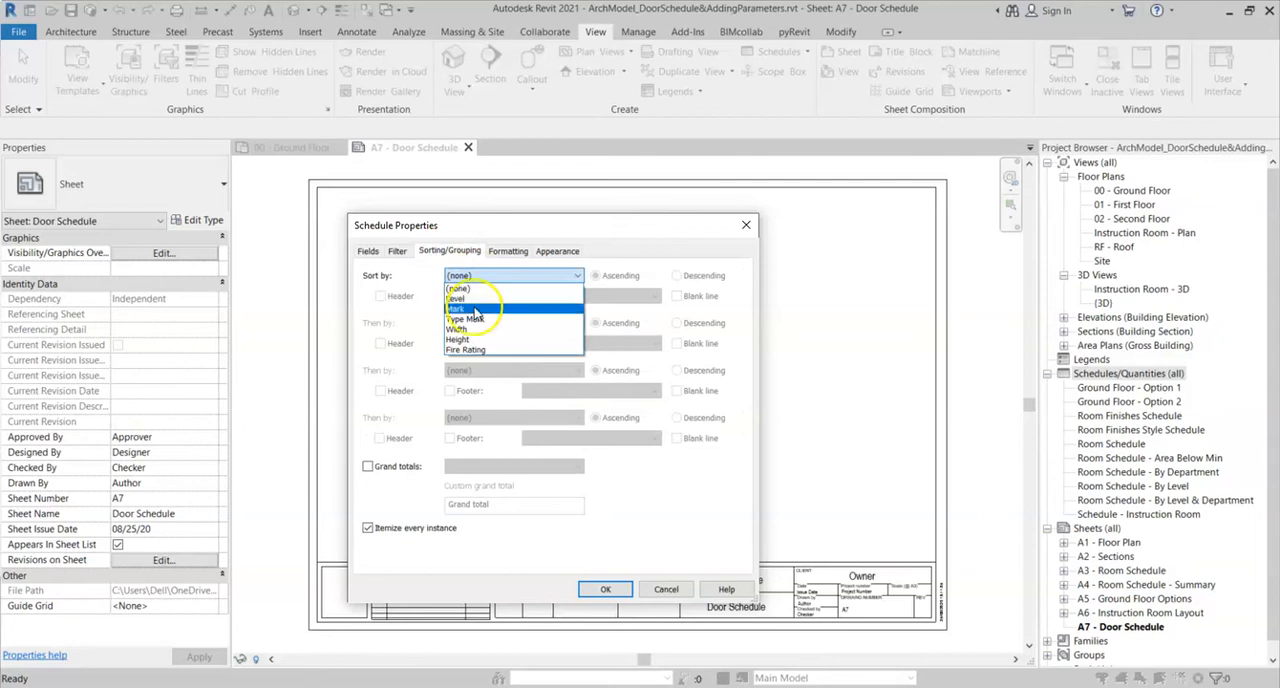
{"action": "left_click", "coordinate": [472, 309]}
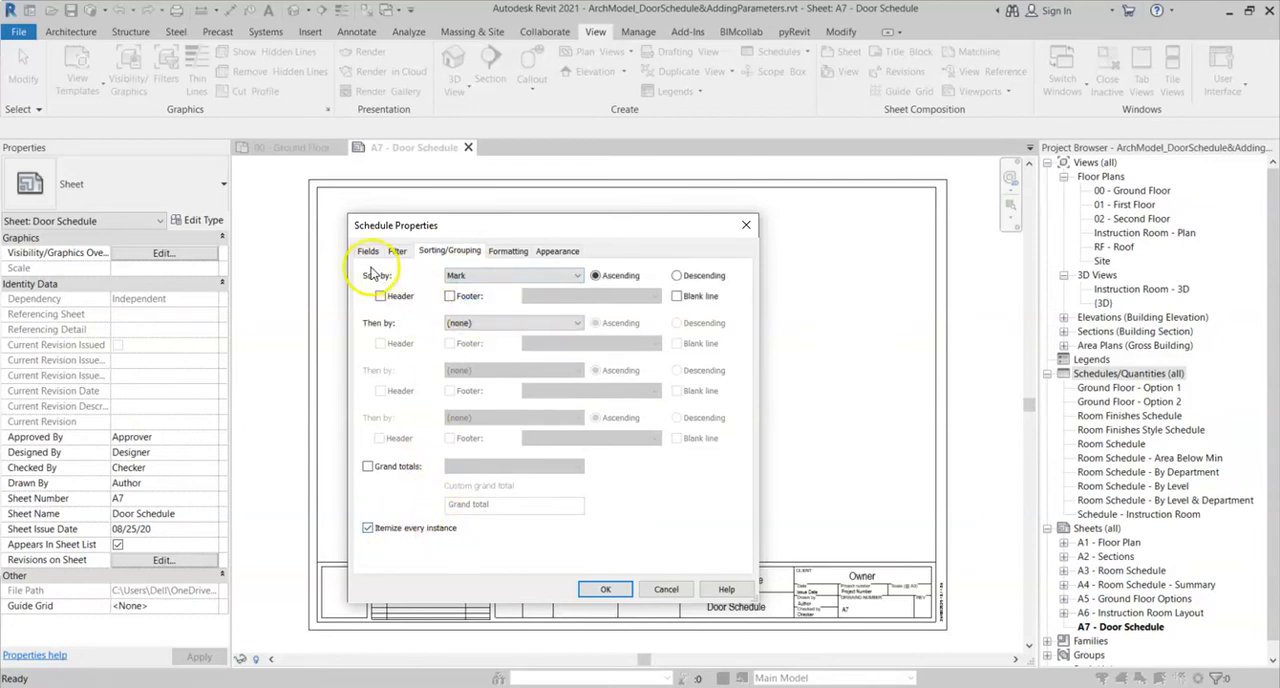
{"action": "left_click", "coordinate": [508, 251]}
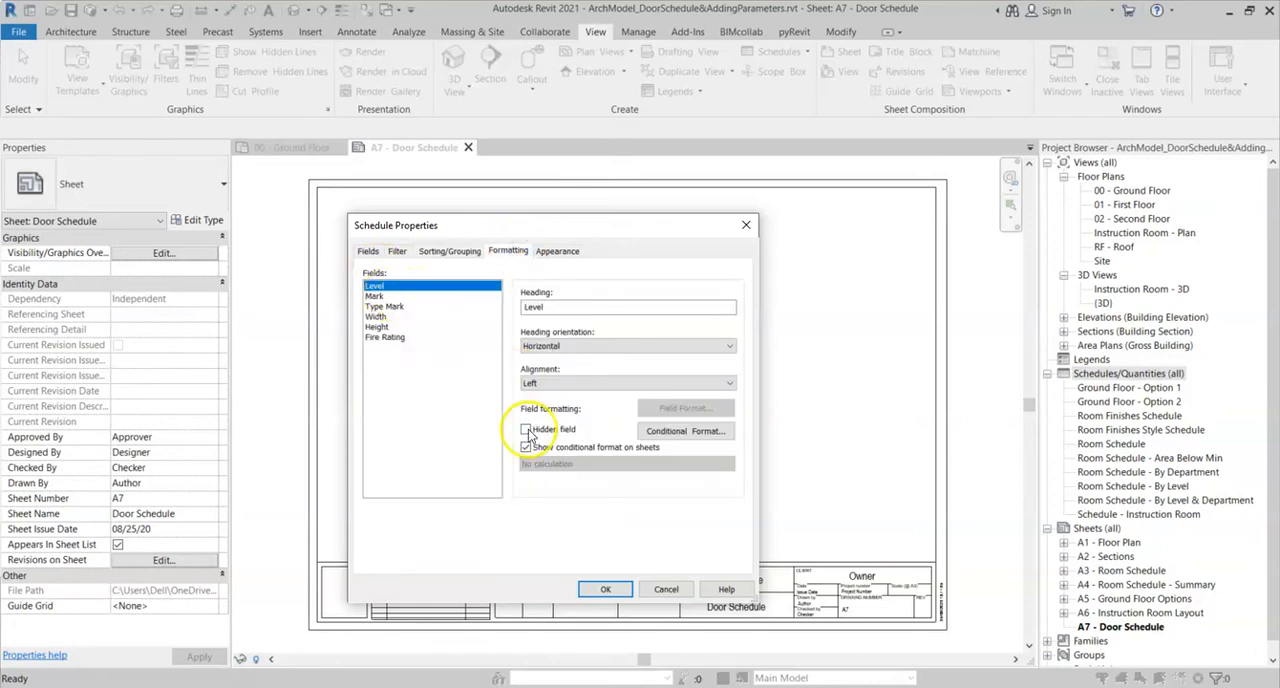
{"action": "left_click", "coordinate": [605, 589]}
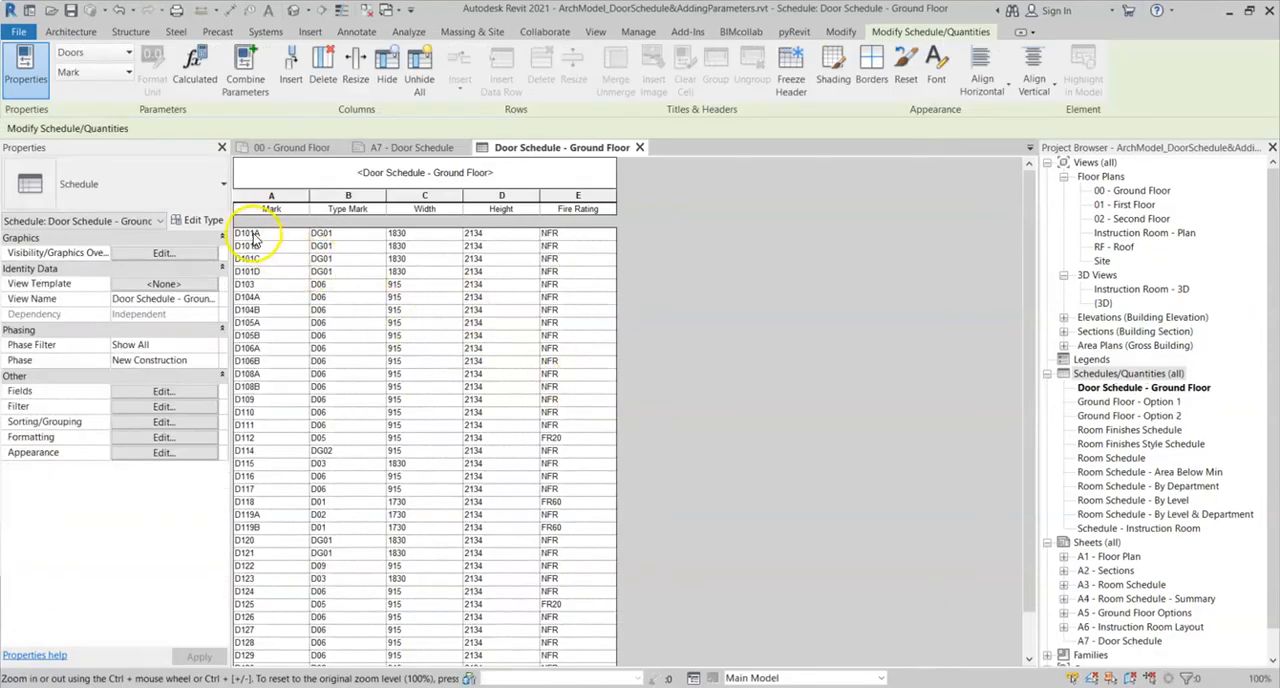
- Close the schedule view and place Door Schedule - Ground Floor in the left part of sheet A7 - Door Schedule
{"action": "scroll", "coordinate": [252, 340], "scroll_direction": "down", "scroll_amount": 3}
{"action": "scroll", "coordinate": [262, 495], "scroll_direction": "up", "scroll_amount": 3}
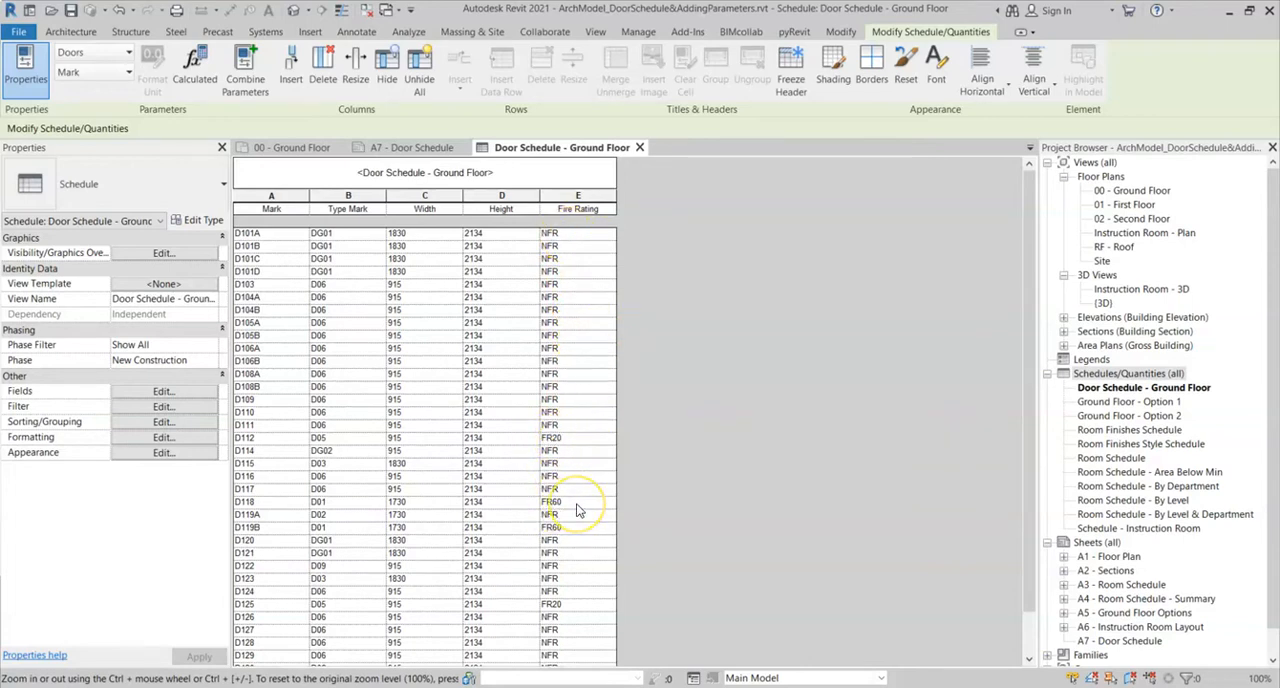
{"action": "left_click", "coordinate": [640, 148]}
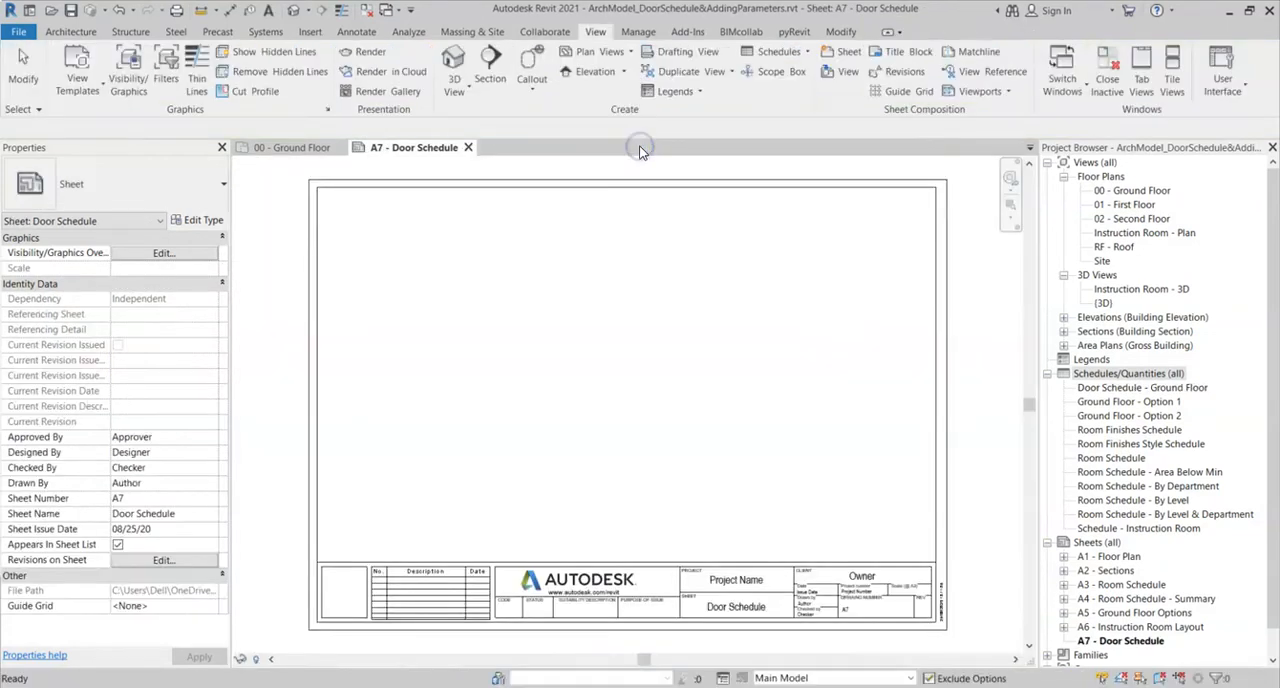
{"action": "left_click", "coordinate": [1120, 389]}
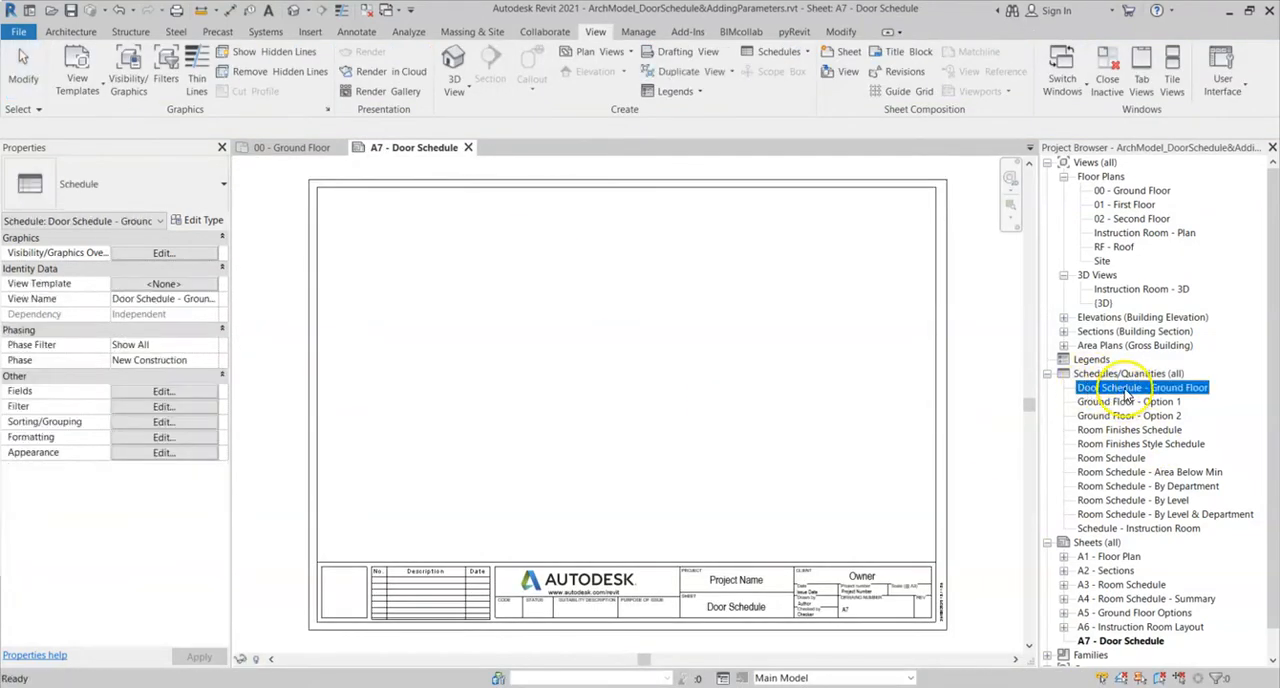
{"action": "left_click_drag", "start_coordinate": [1128, 395], "coordinate": [586, 357]}
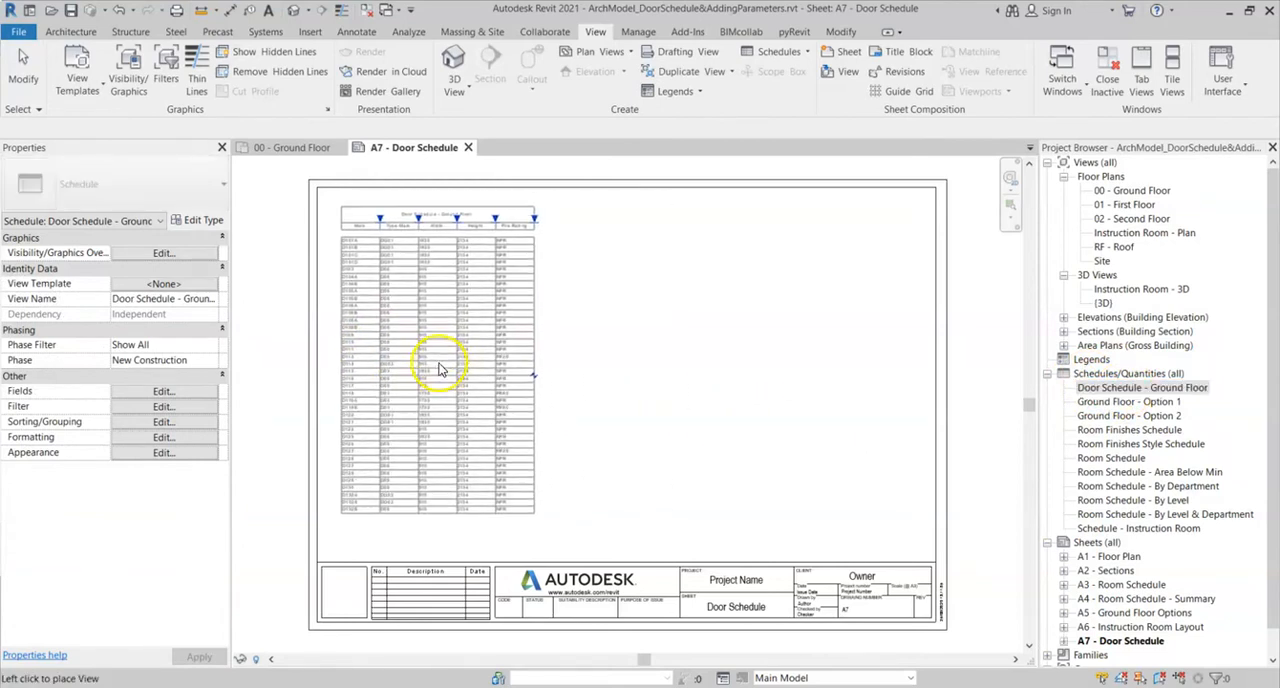
{"action": "left_click", "coordinate": [440, 370]}
{"action": "left_click", "coordinate": [614, 337]}
{"action": "middle_click_drag", "start_coordinate": [620, 304], "coordinate": [673, 346]}
{"action": "scroll", "coordinate": [503, 282], "scroll_direction": "up", "scroll_amount": 3}
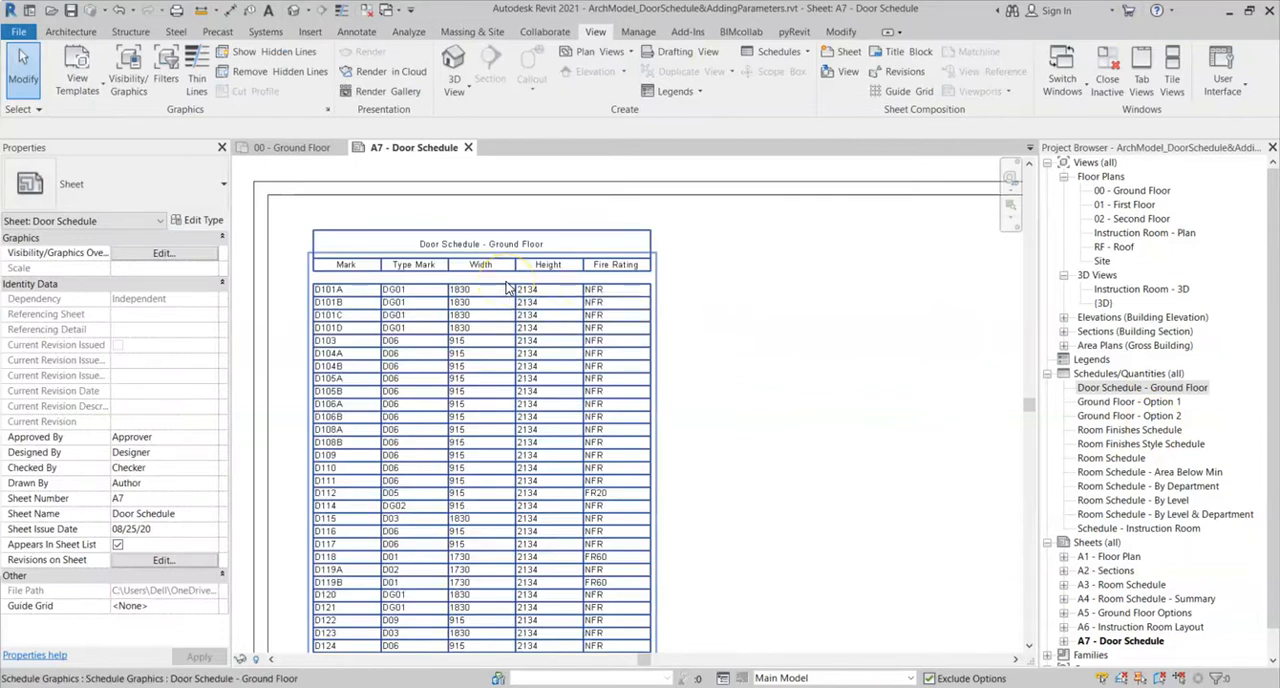
- Open Door Schedule - Ground Floor and add the From Room: Number field to its scheduled fields
{"action": "double_click", "coordinate": [1138, 390]}
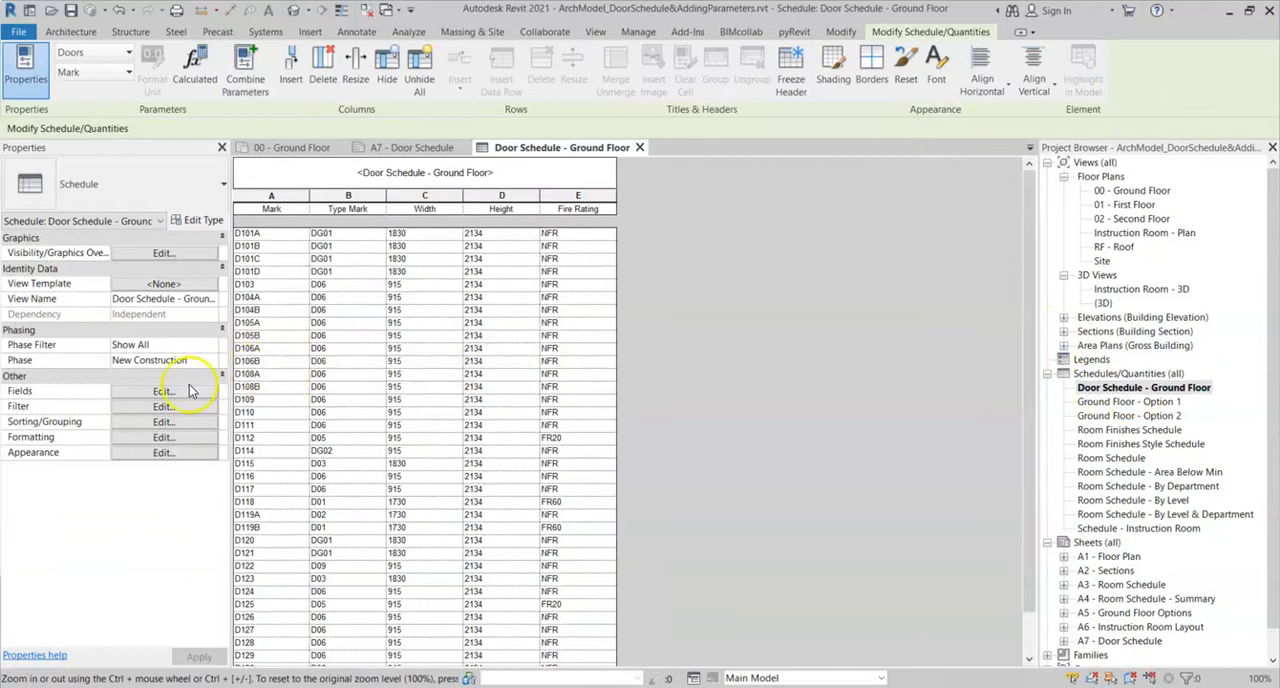
{"action": "left_click", "coordinate": [160, 392]}
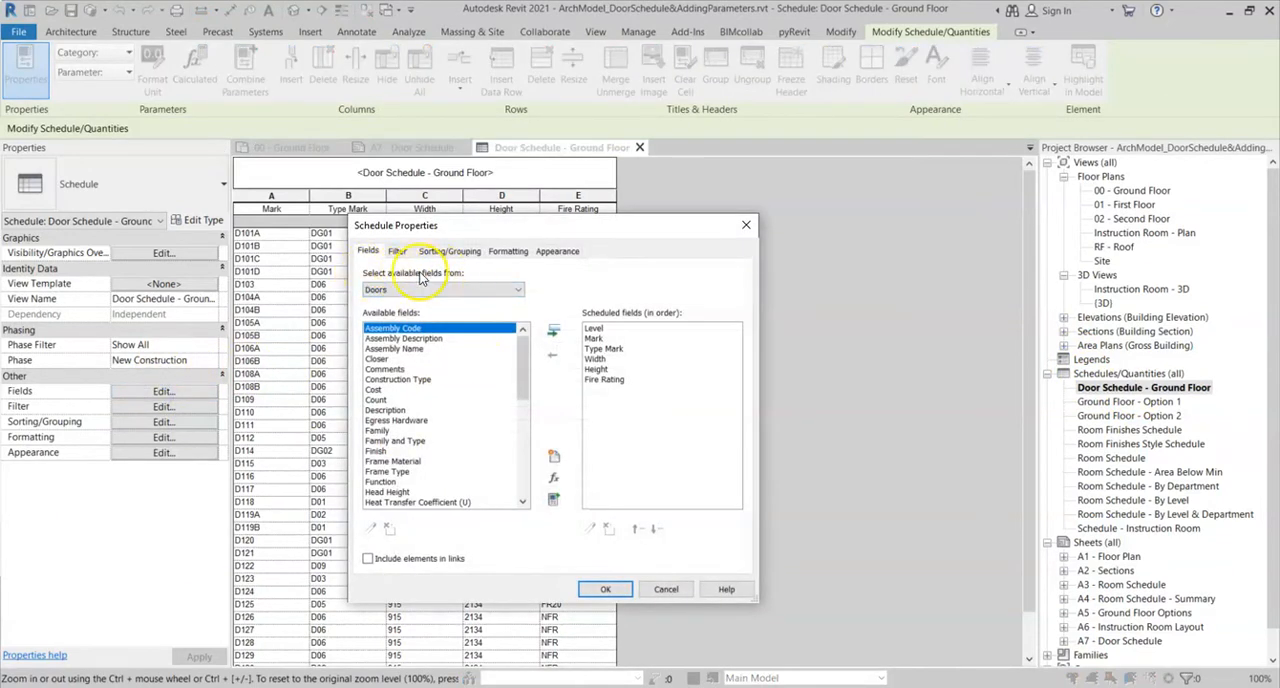
{"action": "left_click", "coordinate": [518, 290]}
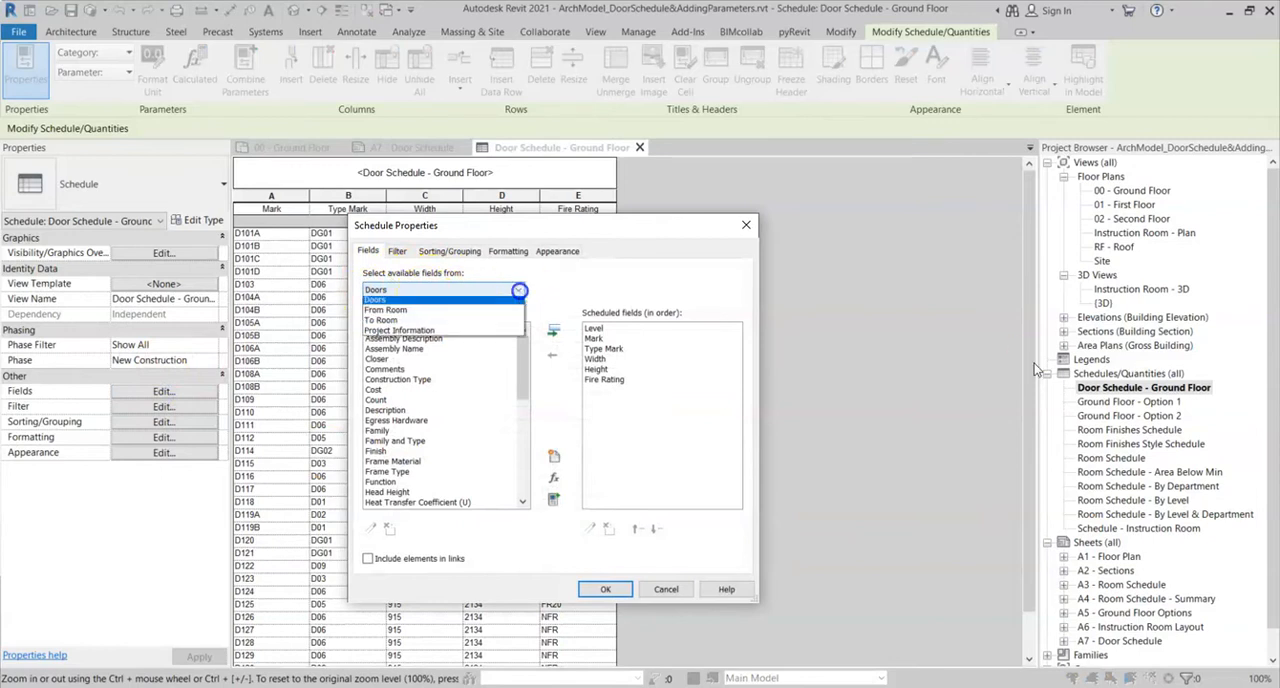
{"action": "left_click", "coordinate": [390, 312]}
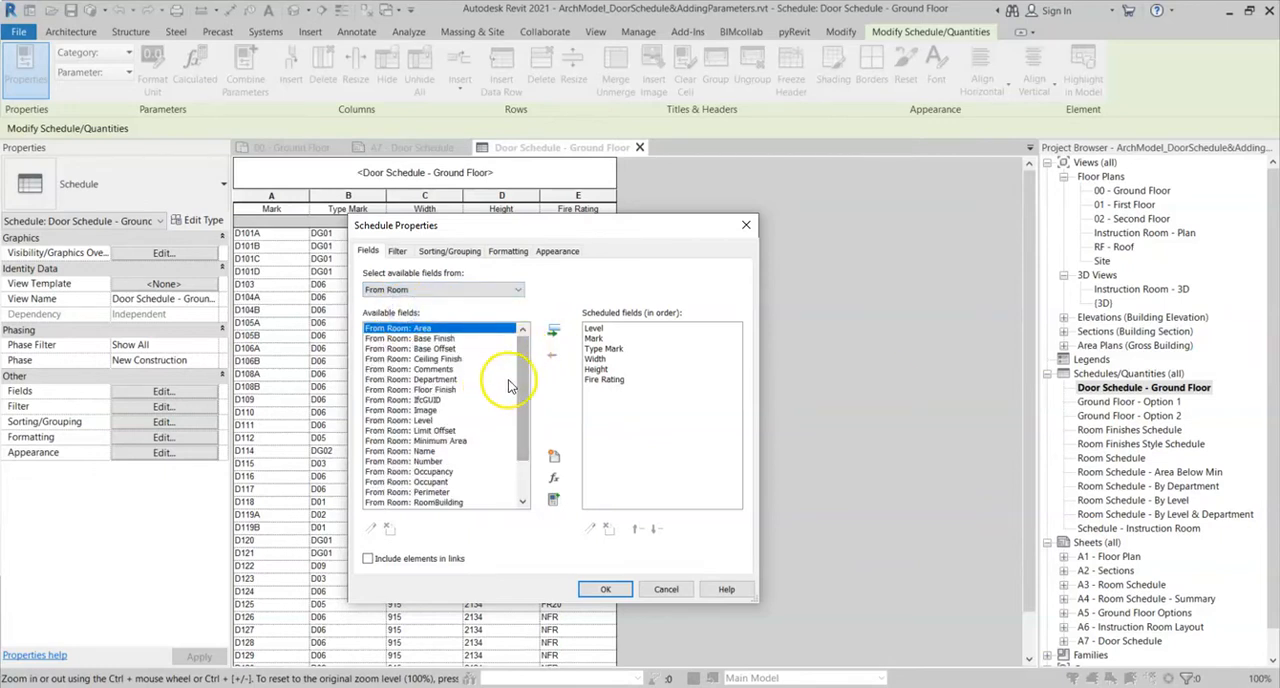
{"action": "left_click", "coordinate": [425, 462]}
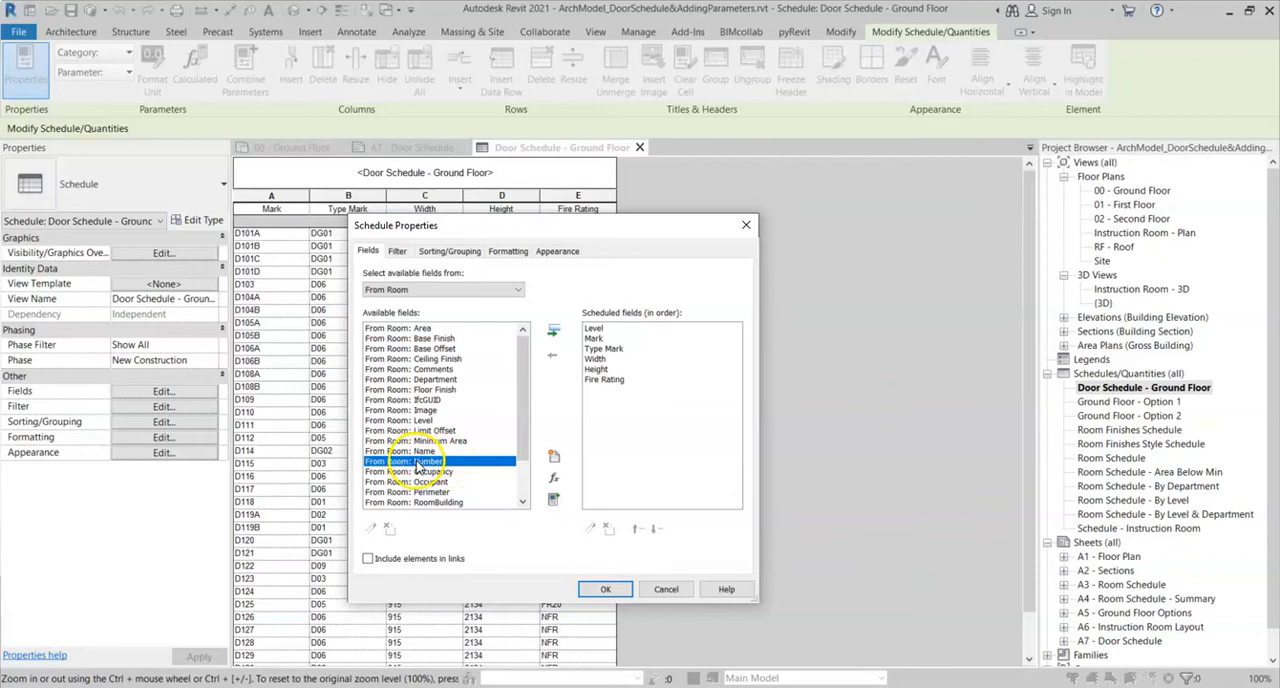
{"action": "left_click", "coordinate": [553, 330]}
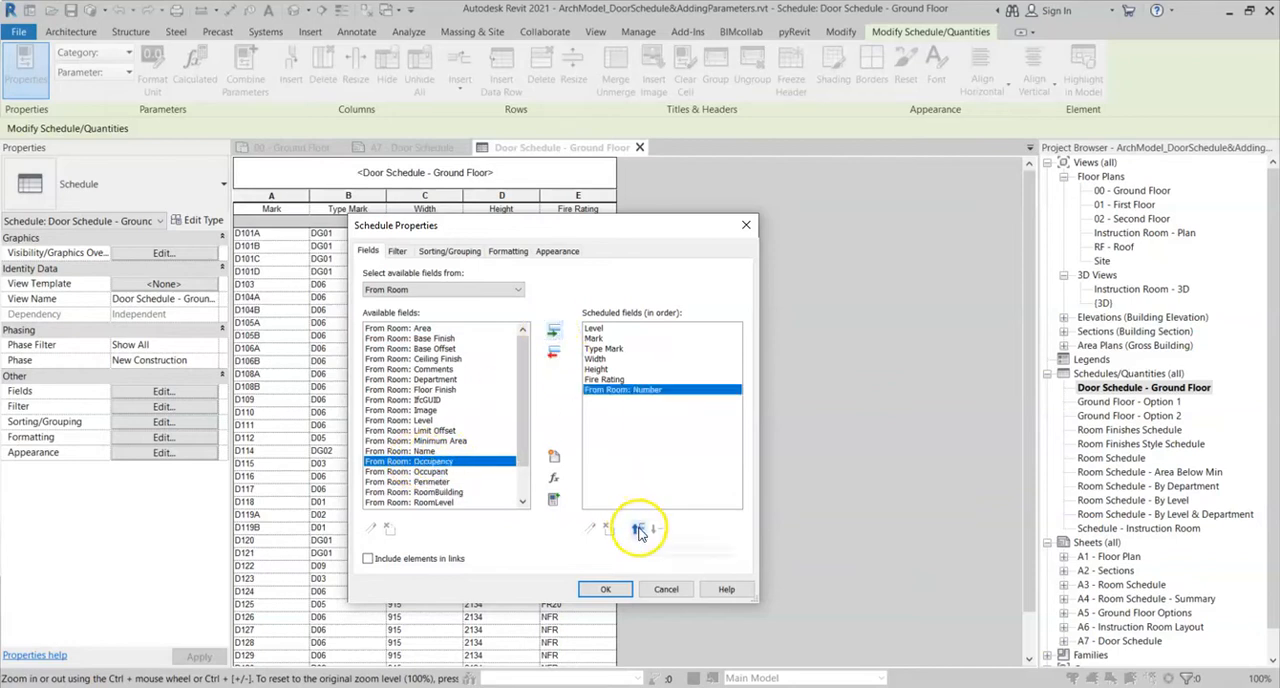
- Add the To Room: Number field to the door schedule's scheduled fields
{"action": "left_click", "coordinate": [440, 289]}
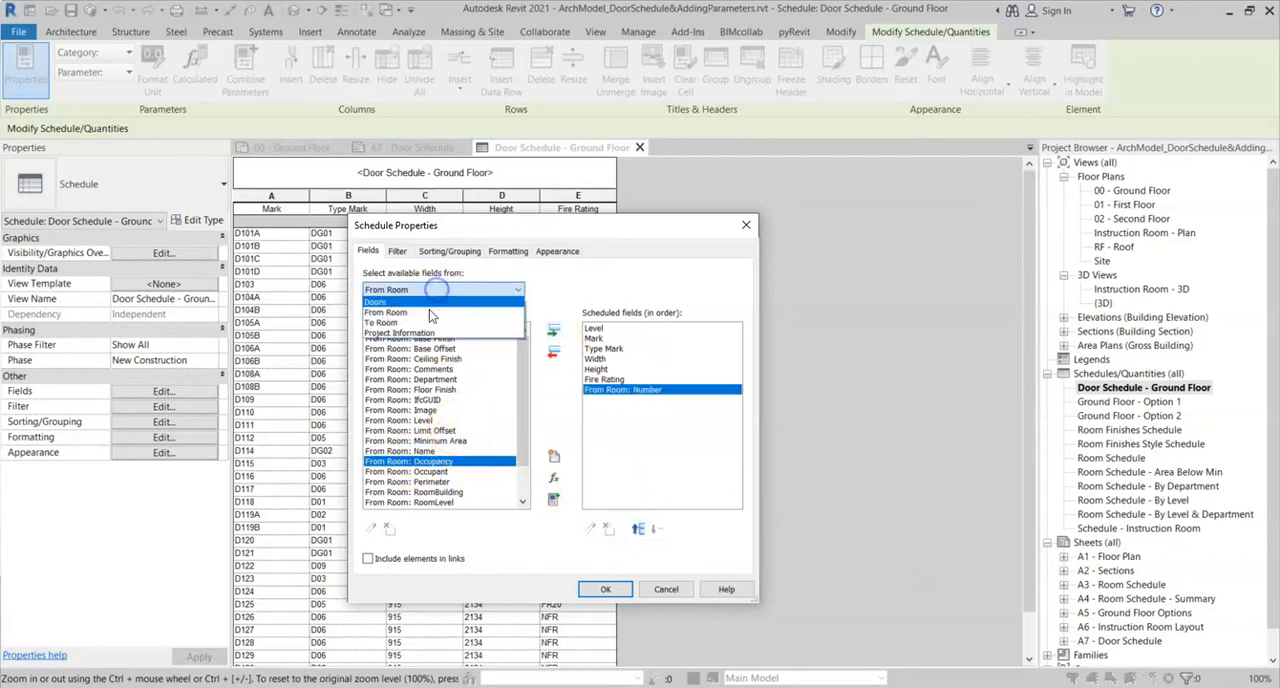
{"action": "left_click", "coordinate": [382, 322]}
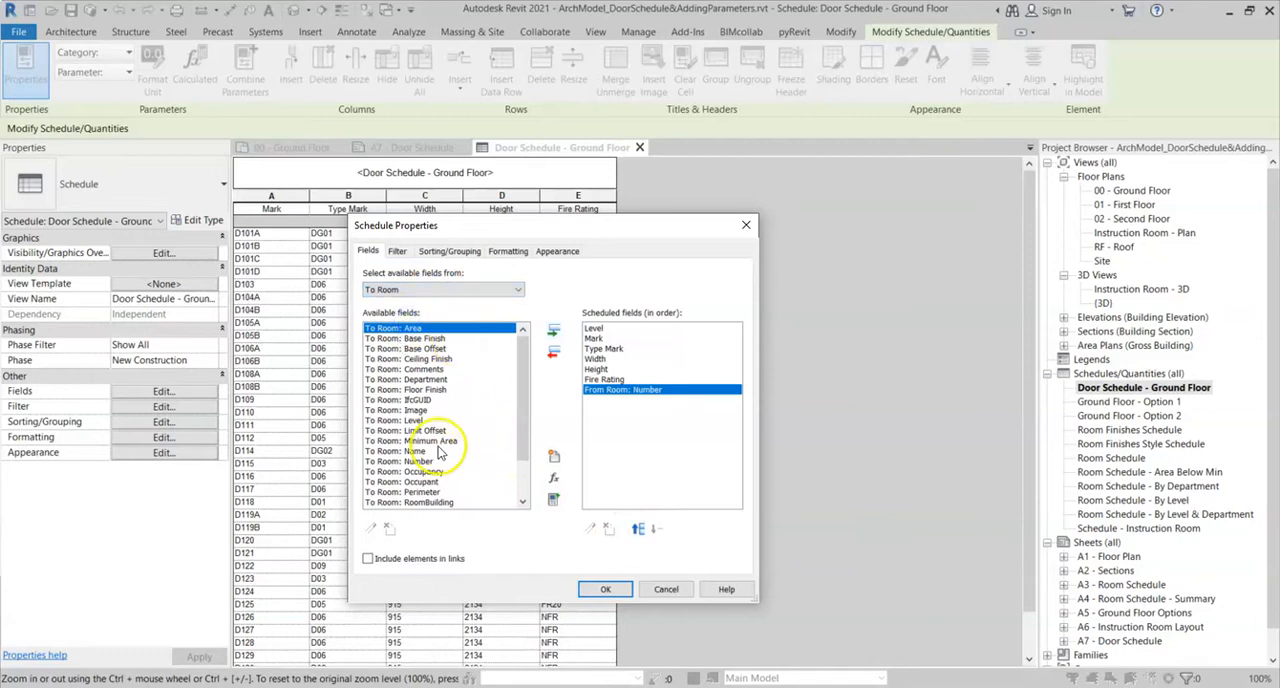
{"action": "left_click", "coordinate": [418, 461]}
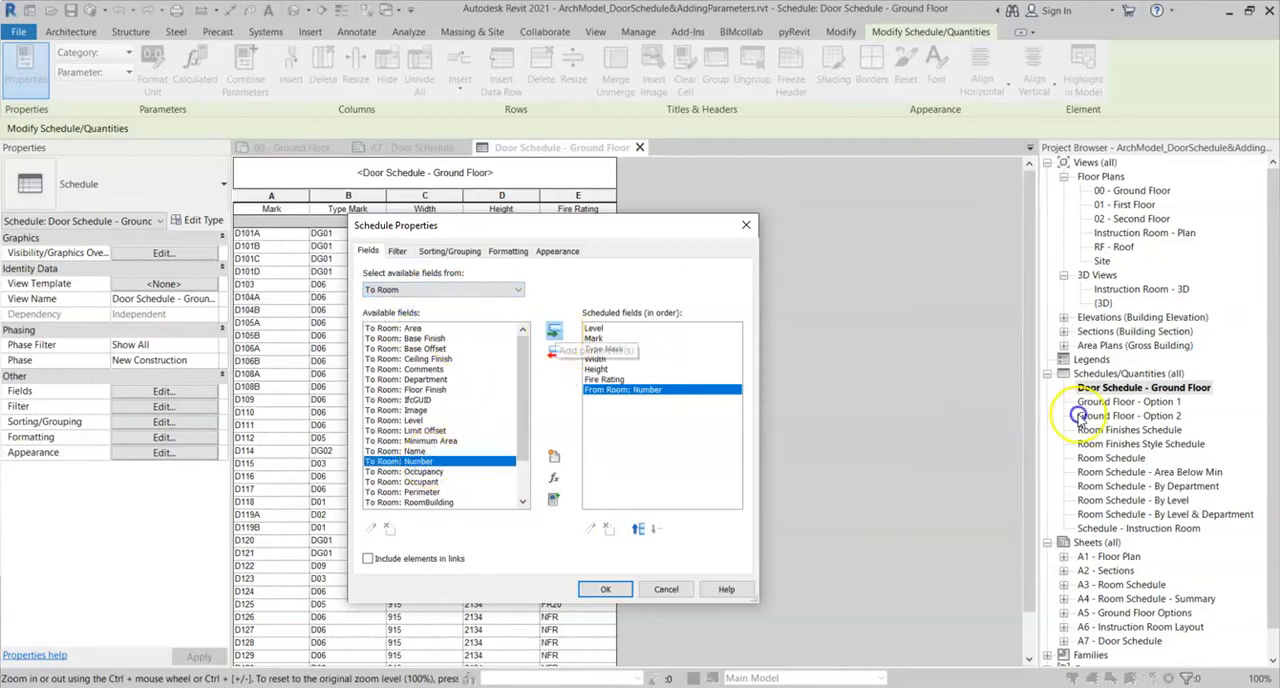
{"action": "left_click", "coordinate": [555, 333]}
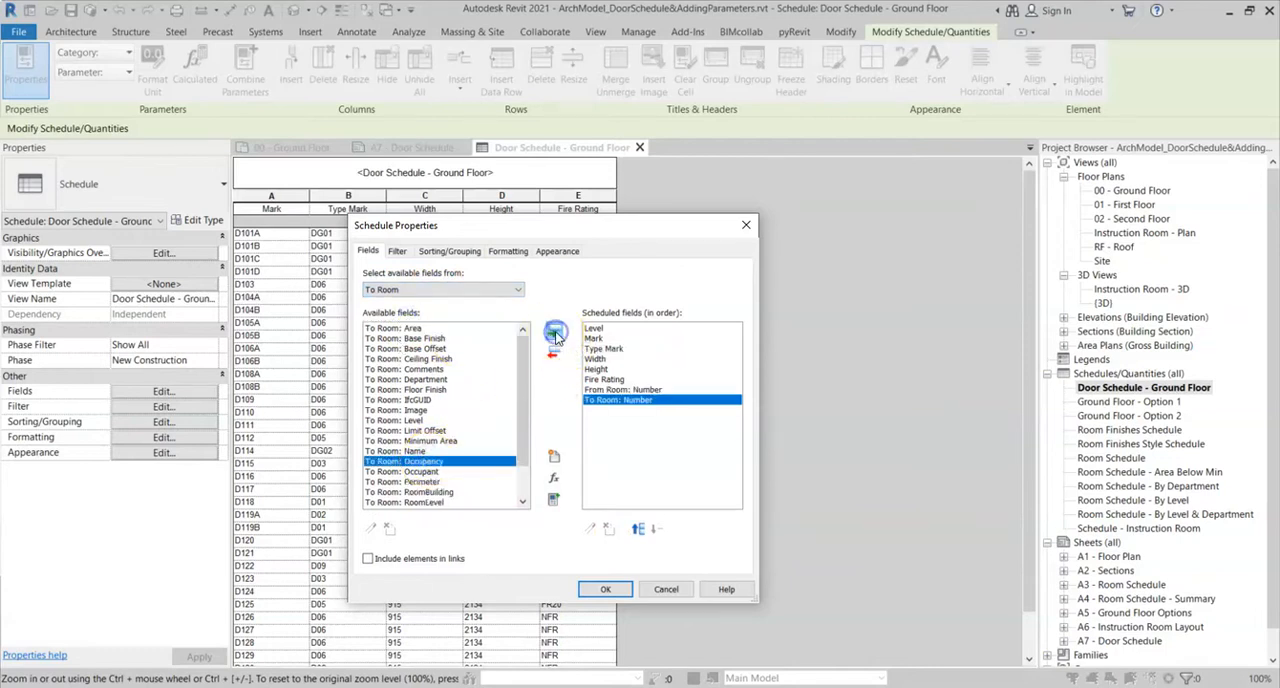
- Move the From Room: Number and To Room: Number fields up to directly after Mark, and accept the schedule properties
{"action": "left_click", "coordinate": [624, 390], "text": "ctrl"}
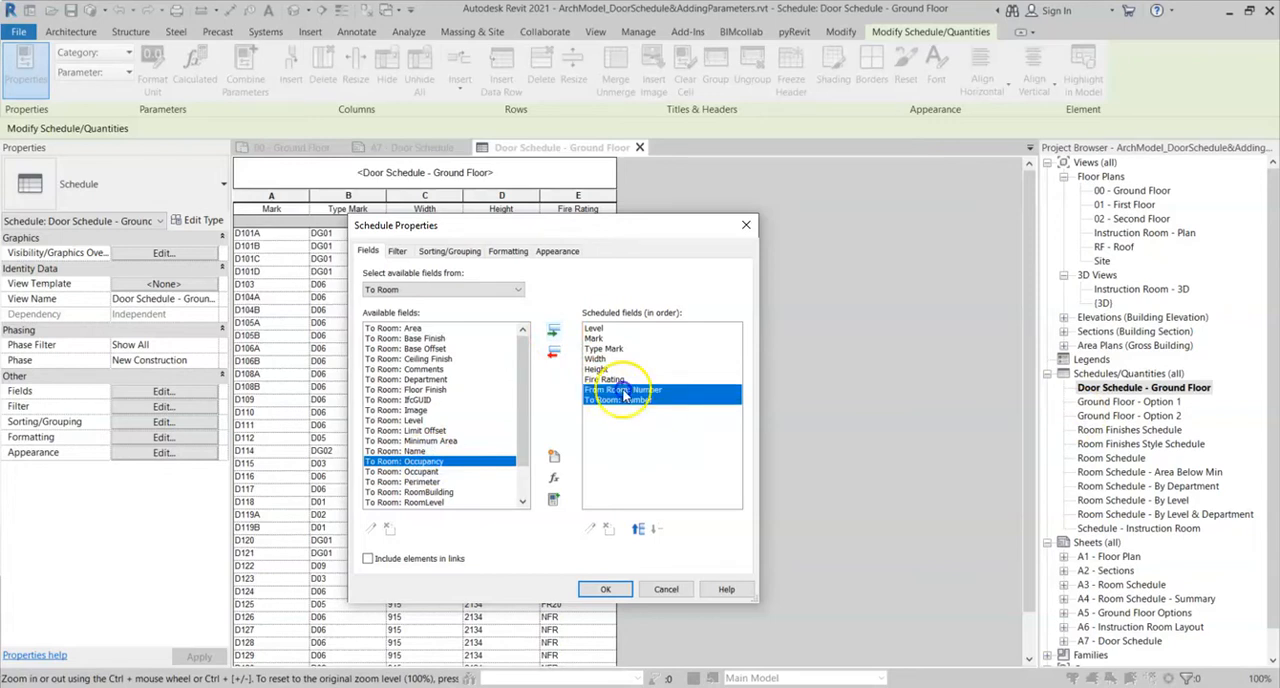
{"action": "left_click", "coordinate": [638, 530]}
{"action": "left_click", "coordinate": [638, 530]}
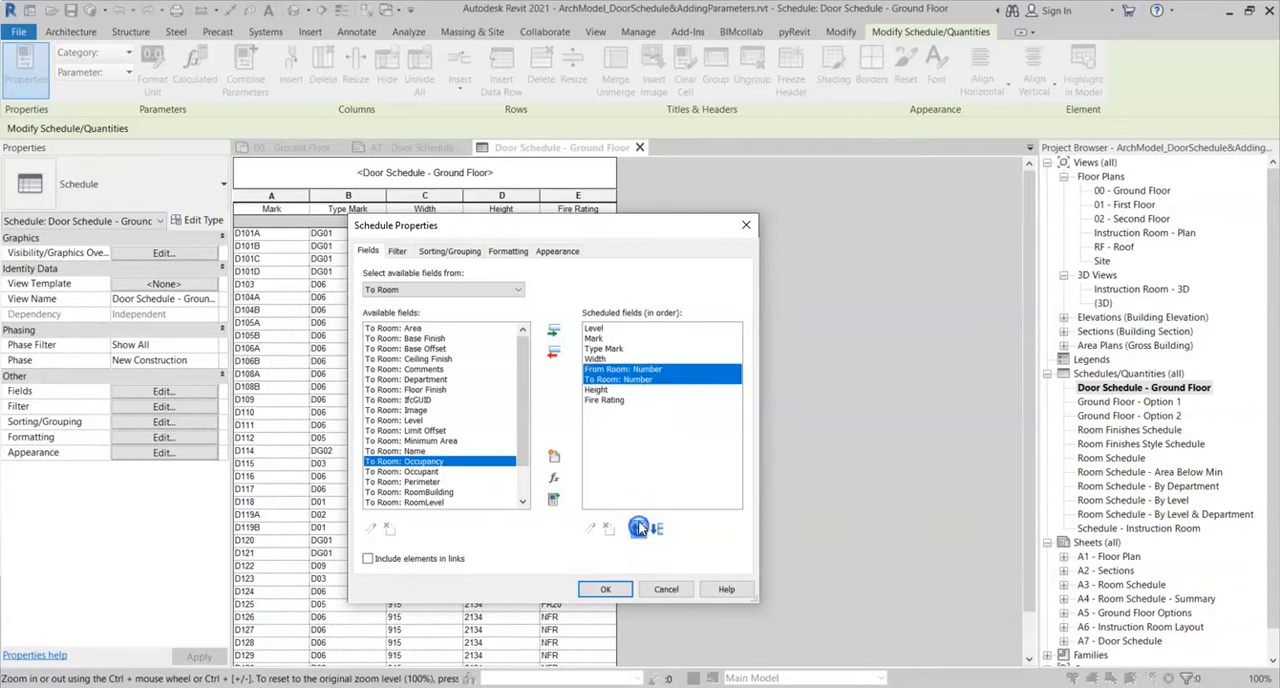
{"action": "left_click", "coordinate": [638, 530]}
{"action": "left_click", "coordinate": [638, 530]}
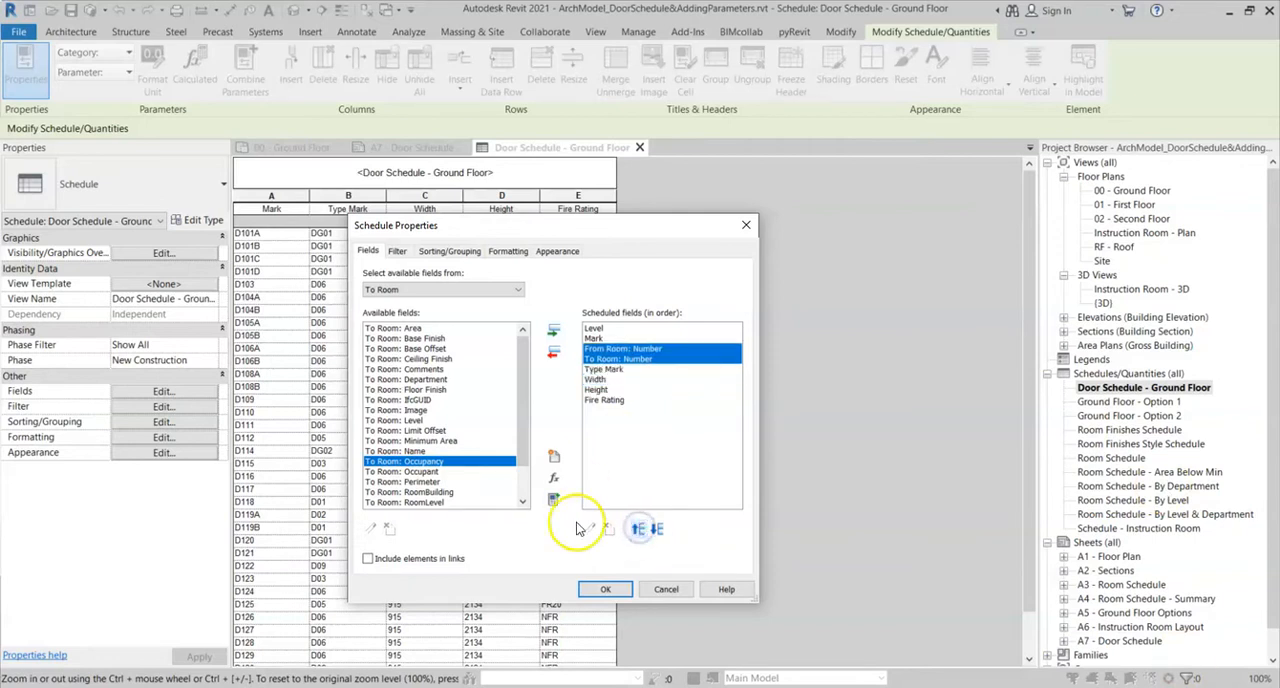
{"action": "left_click", "coordinate": [605, 589]}
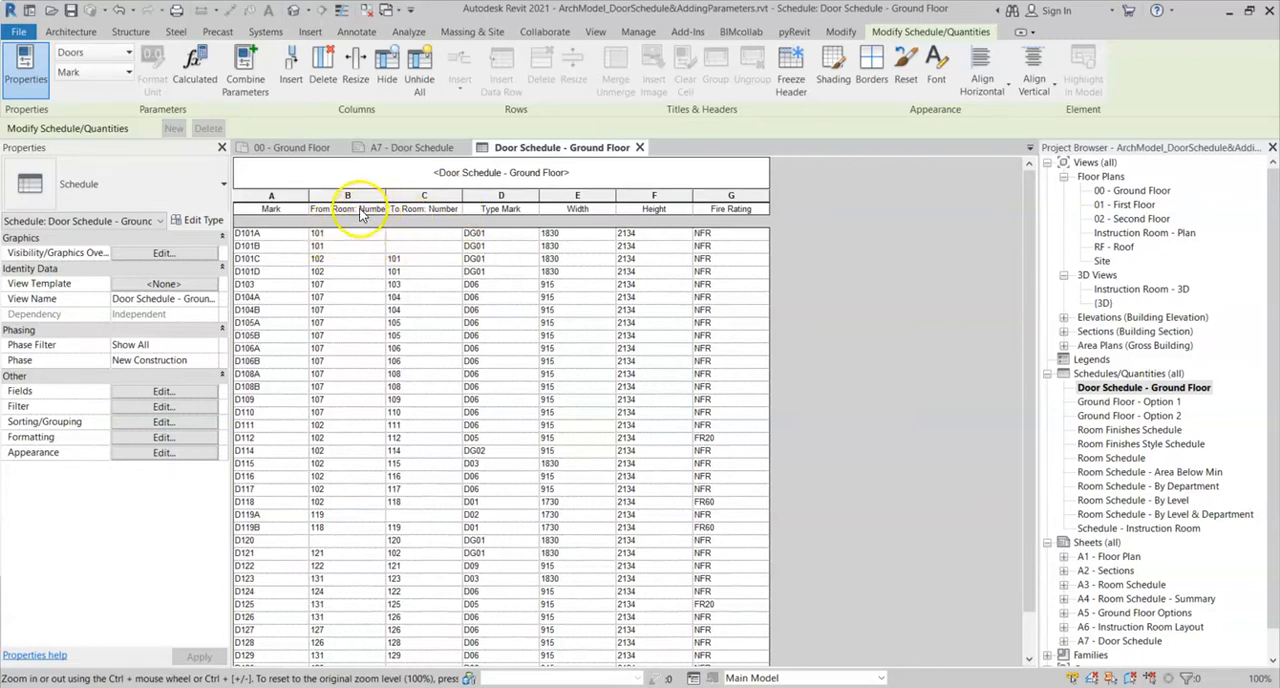
- Group the two room number columns under a Location header and shorten their headings to From Room and To Room
{"action": "left_click", "coordinate": [427, 211]}
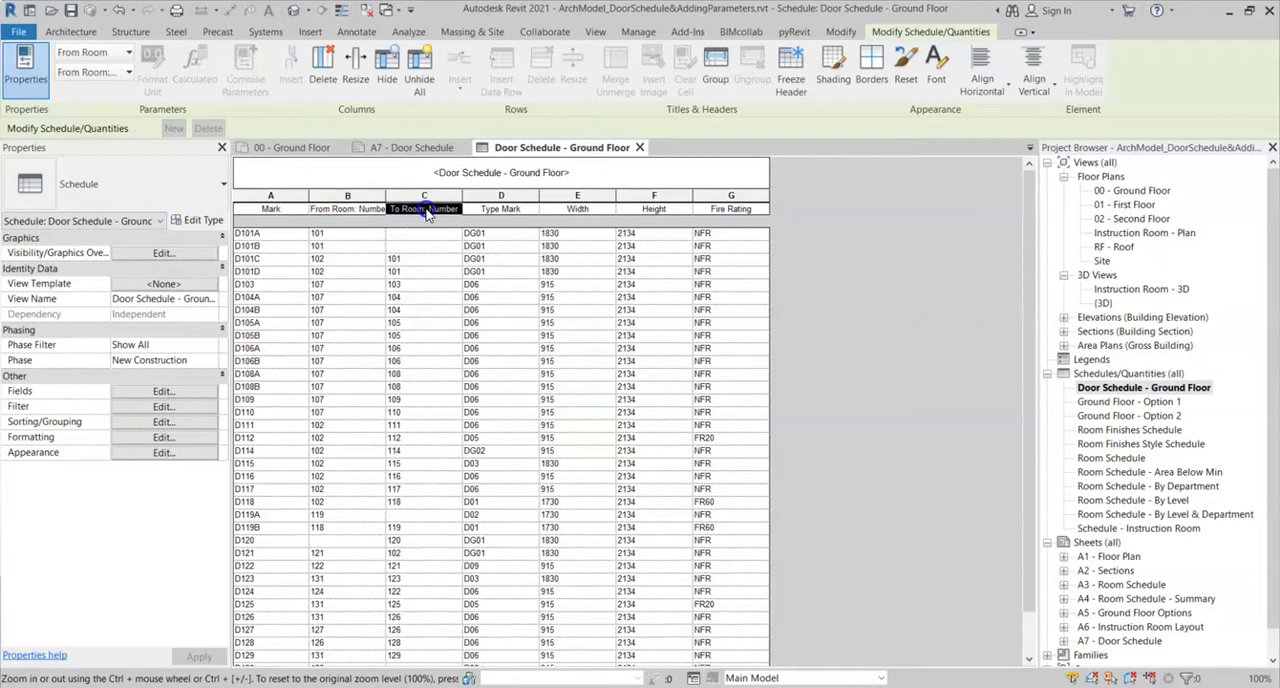
{"action": "left_click", "coordinate": [714, 80]}
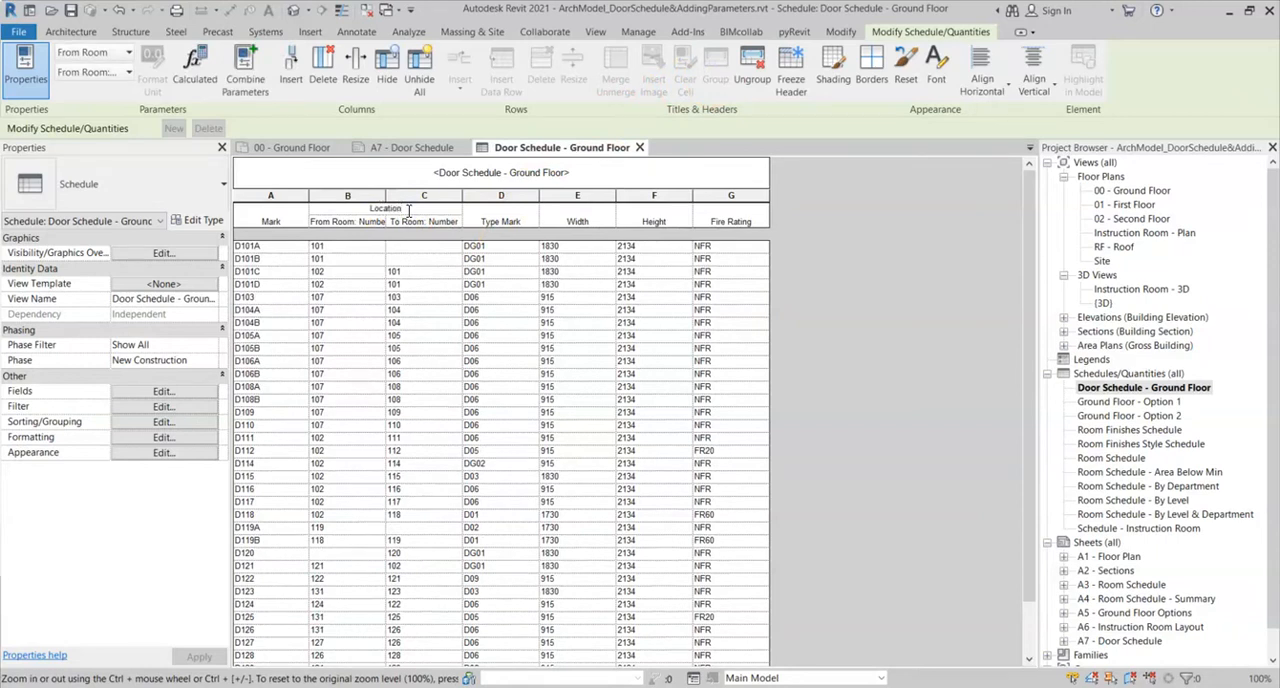
{"action": "left_click", "coordinate": [352, 222]}
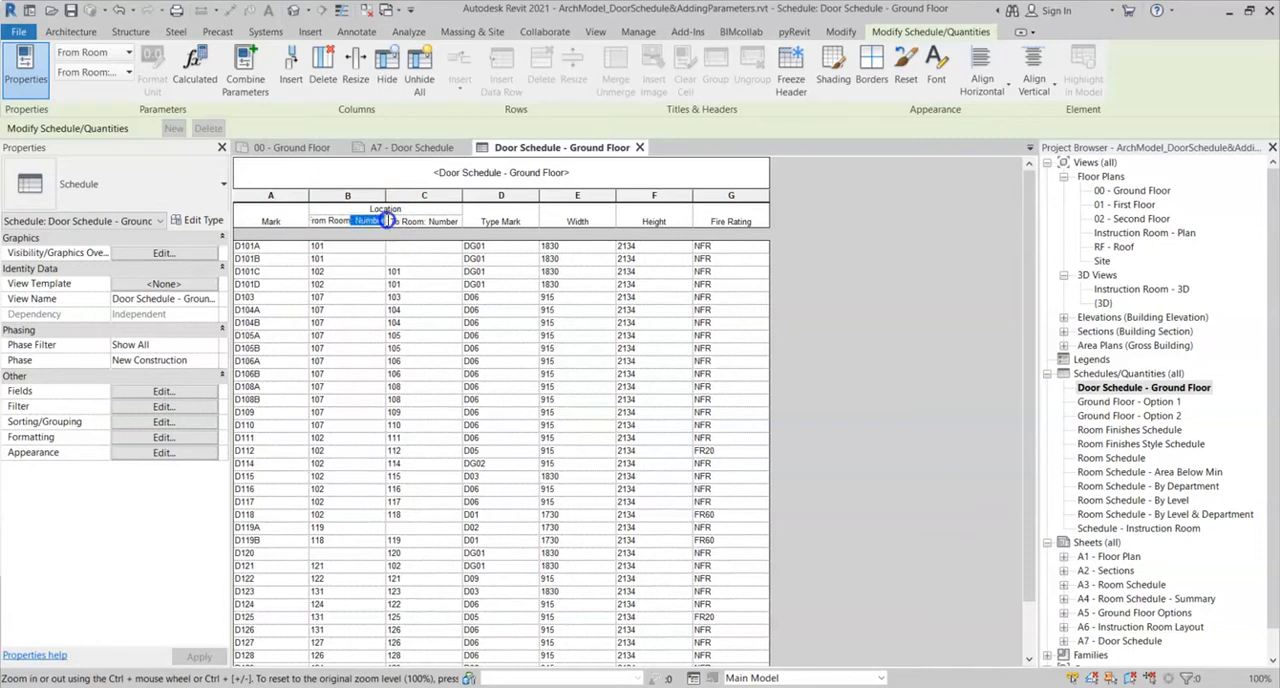
{"action": "left_click", "coordinate": [444, 220]}
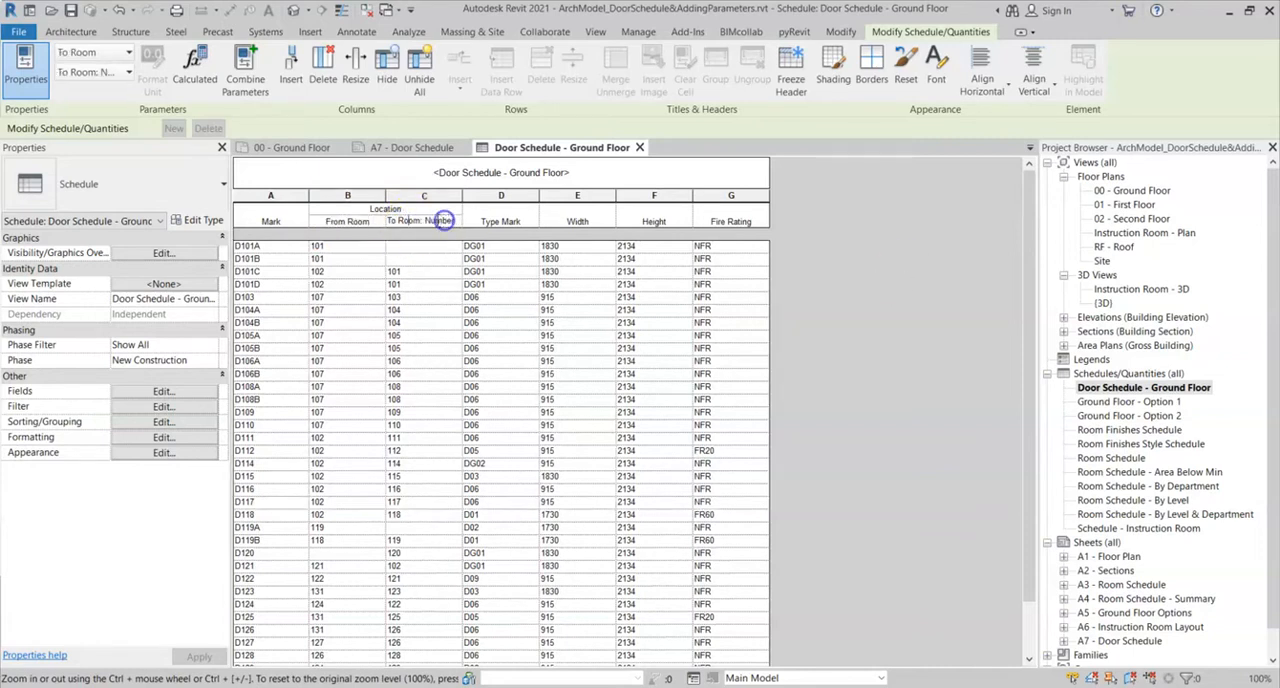
{"action": "key", "text": "BackSpace"}
{"action": "left_click", "coordinate": [455, 245]}
- Align all of the door schedule's column headings horizontally to the left
{"action": "left_click_drag", "start_coordinate": [737, 218], "coordinate": [302, 214]}
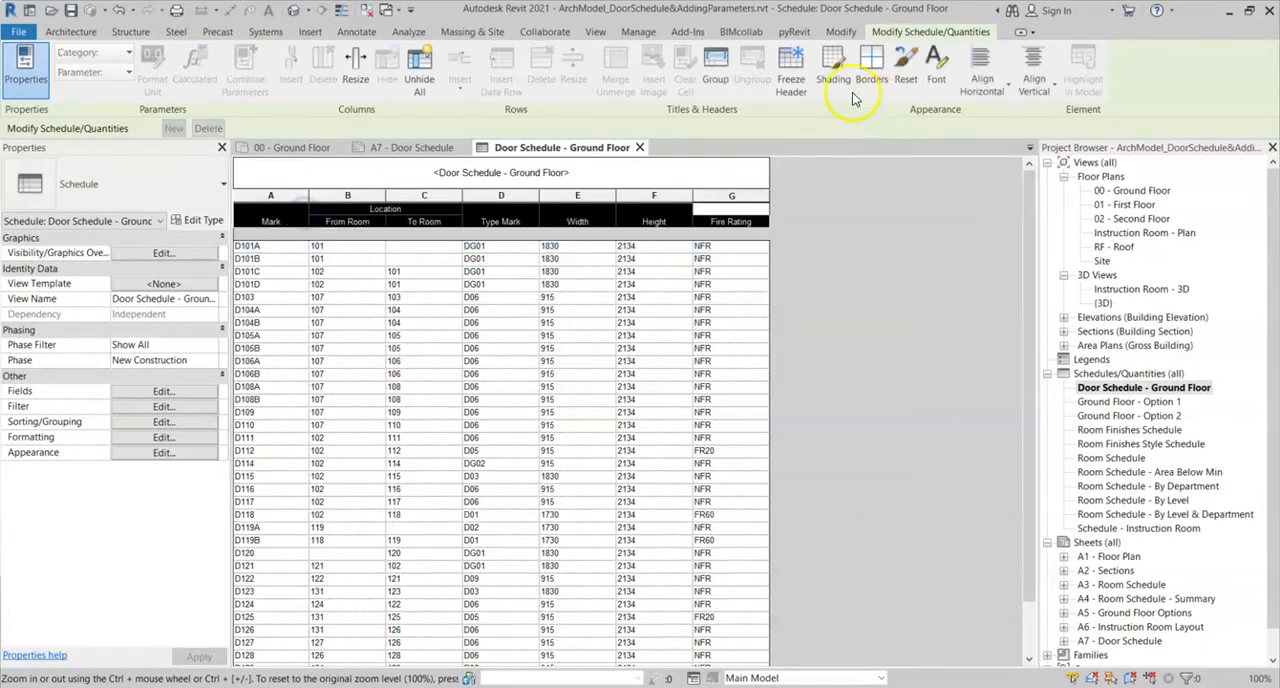
{"action": "left_click", "coordinate": [991, 117]}
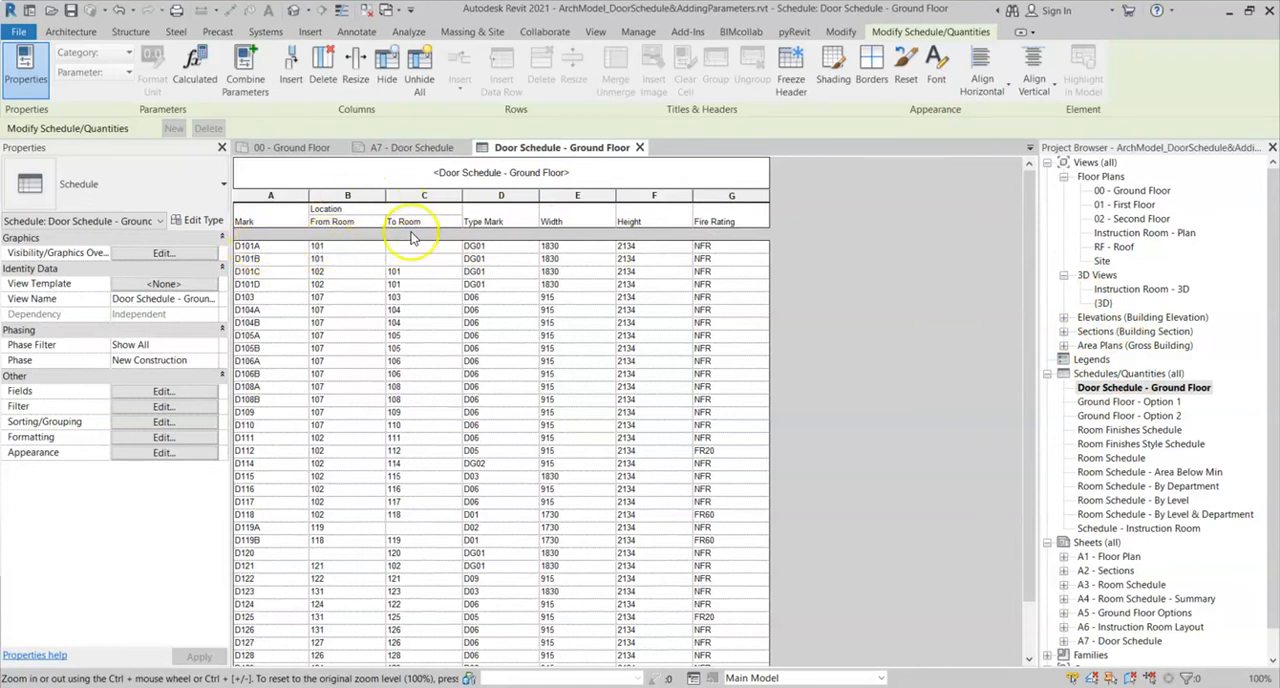
- Examine door D101A's room values in the schedule and its position beside room 101 on the 00 - Ground Floor plan
{"action": "left_click_drag", "start_coordinate": [281, 250], "coordinate": [400, 249]}
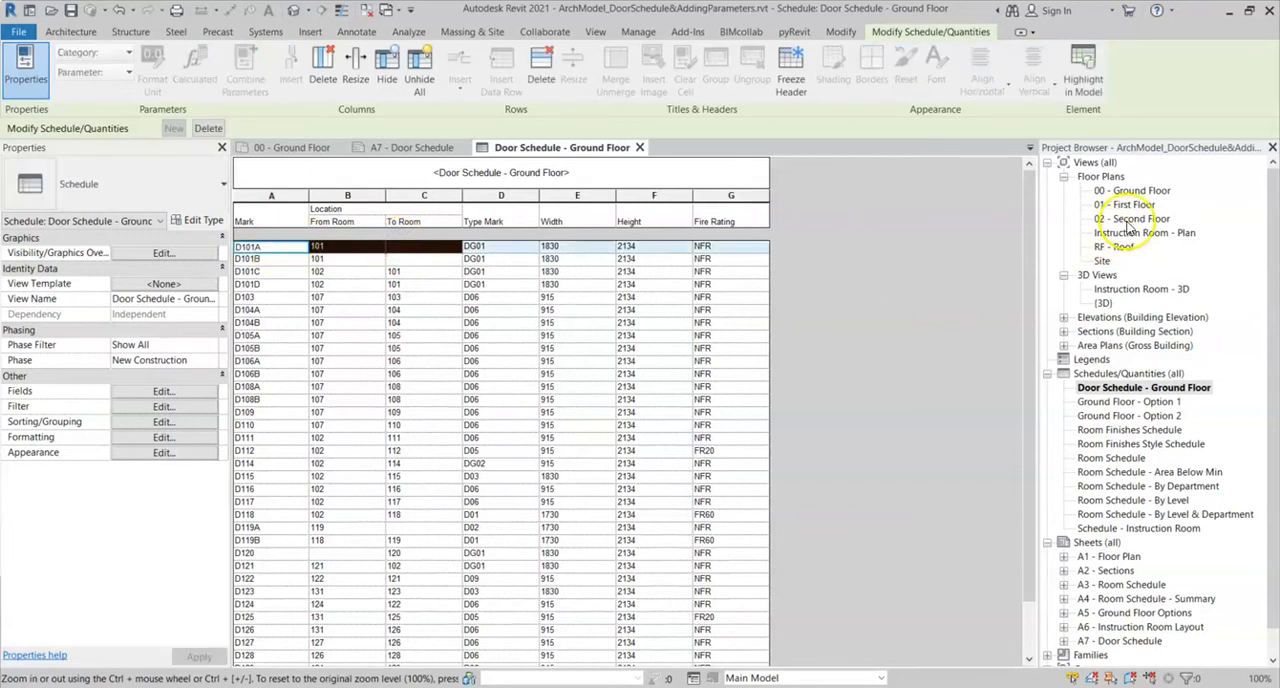
{"action": "double_click", "coordinate": [1140, 191]}
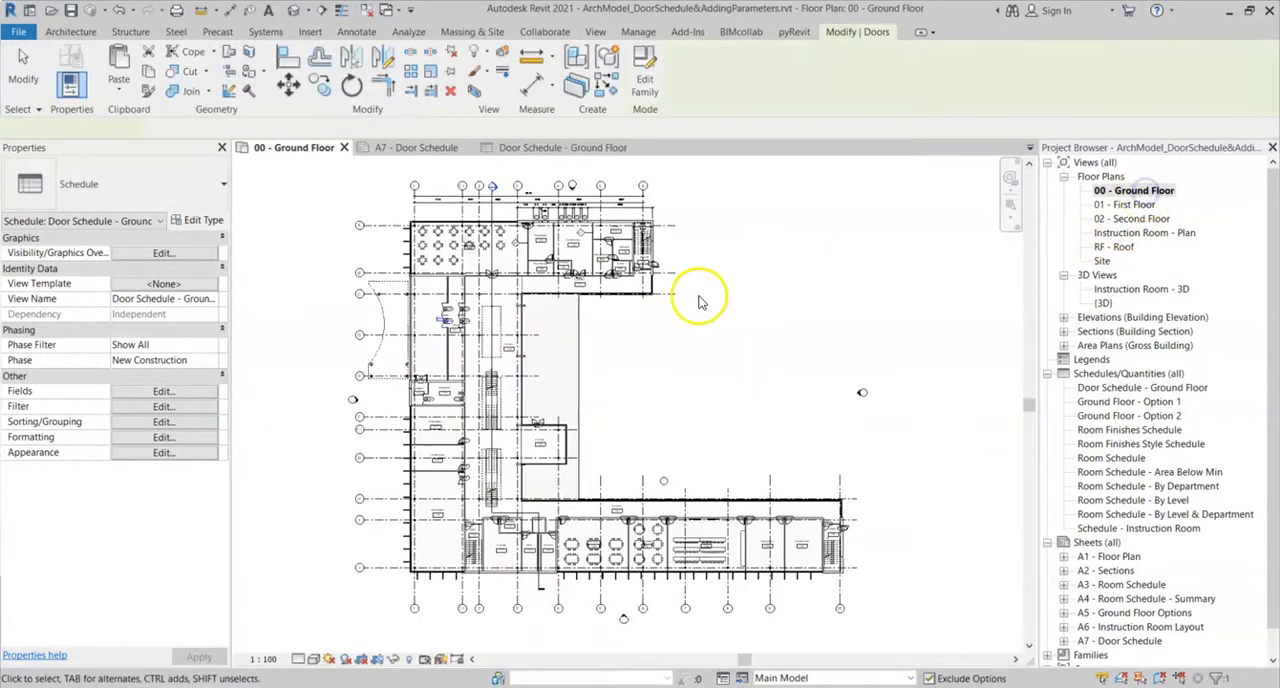
{"action": "middle_click_drag", "start_coordinate": [706, 395], "coordinate": [722, 404]}
{"action": "scroll", "coordinate": [450, 340], "scroll_direction": "up", "scroll_amount": 5}
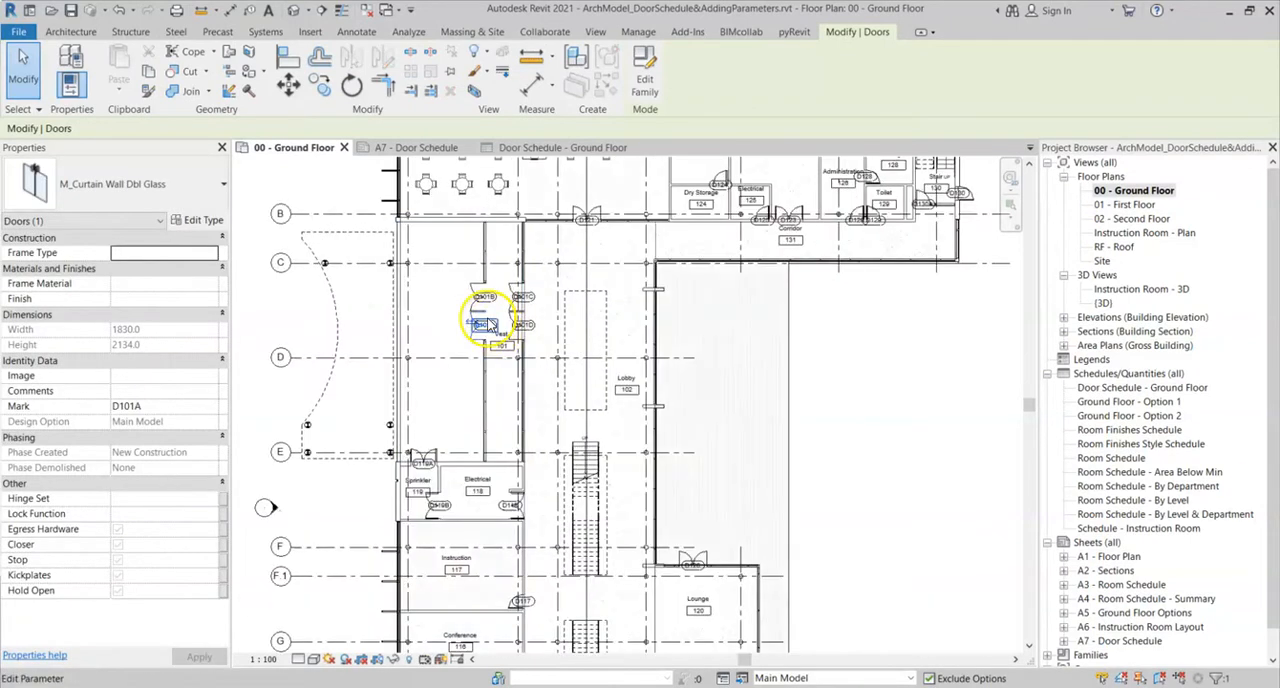
{"action": "scroll", "coordinate": [490, 360], "scroll_direction": "down", "scroll_amount": 2}
{"action": "scroll", "coordinate": [530, 362], "scroll_direction": "up", "scroll_amount": 4}
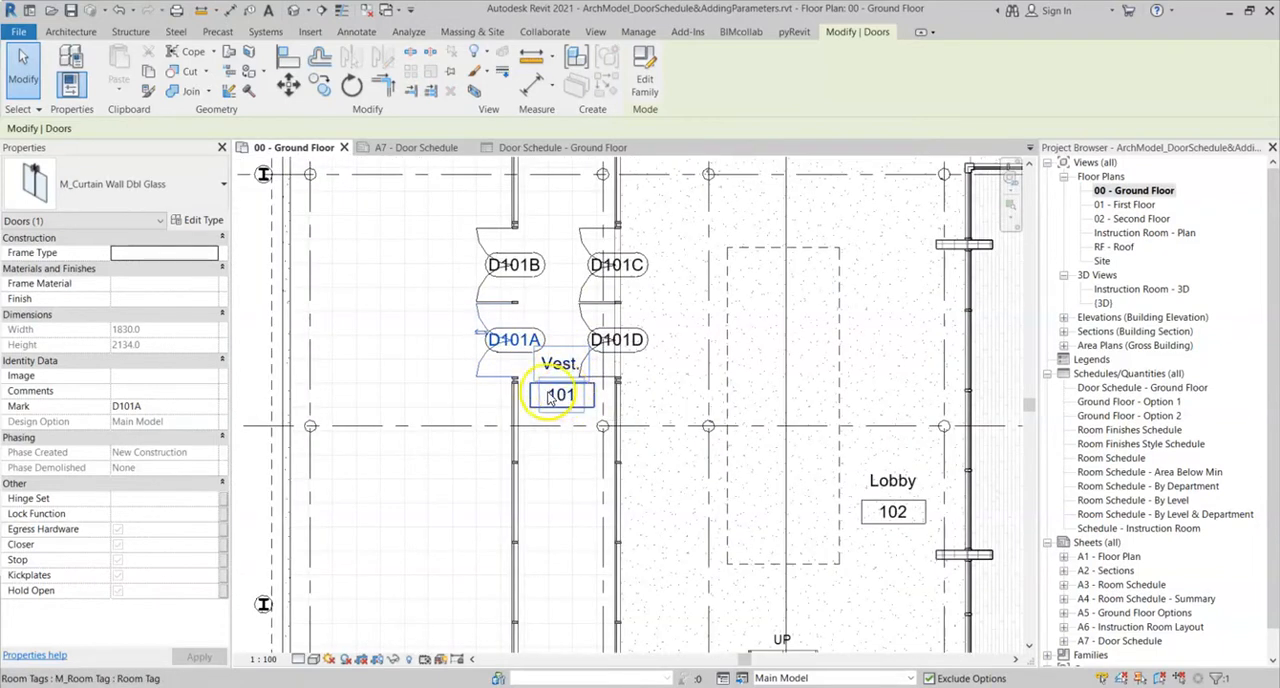
{"action": "scroll", "coordinate": [480, 350], "scroll_direction": "down", "scroll_amount": 3}
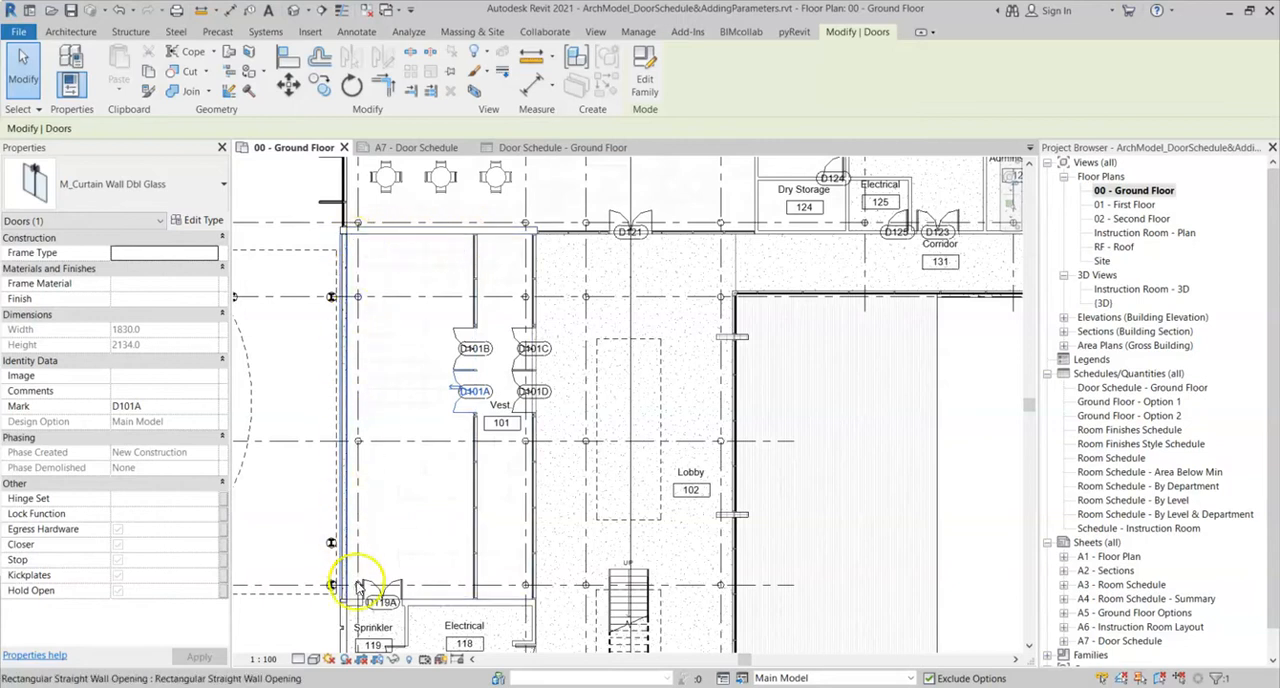
- Set door D101A's To Room value to 101 in the door schedule
{"action": "left_click", "coordinate": [527, 150]}
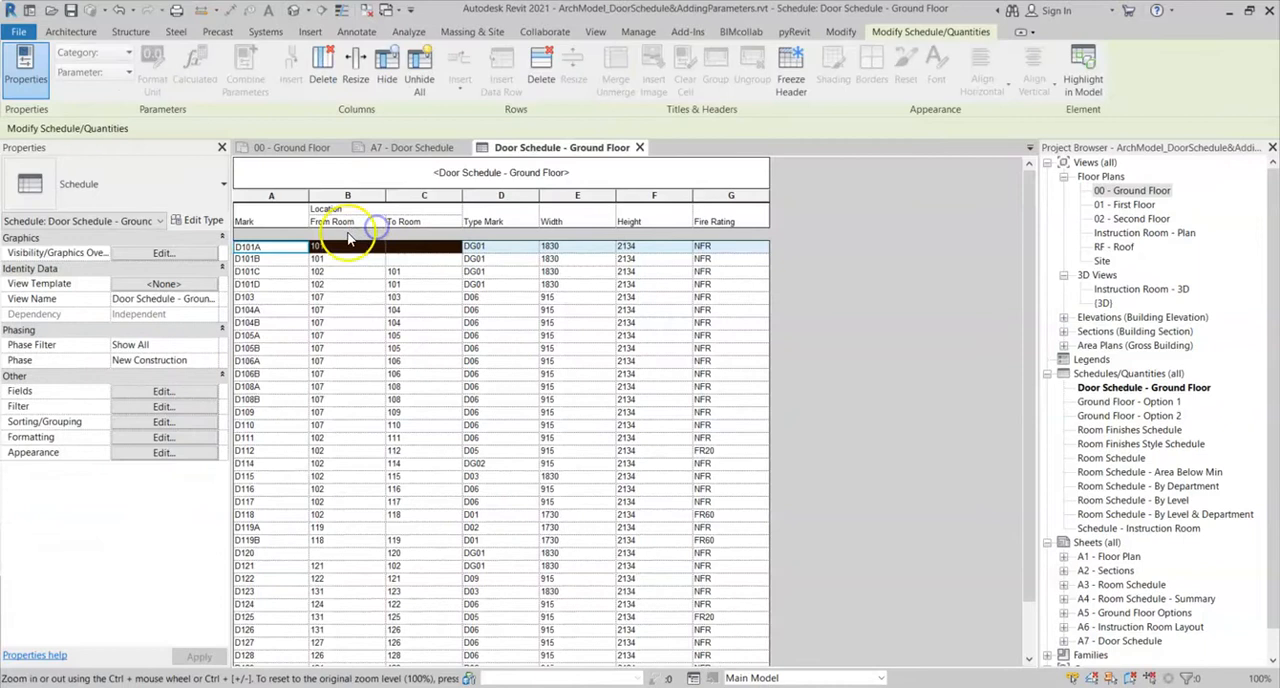
{"action": "left_click", "coordinate": [349, 245]}
{"action": "left_click", "coordinate": [405, 247]}
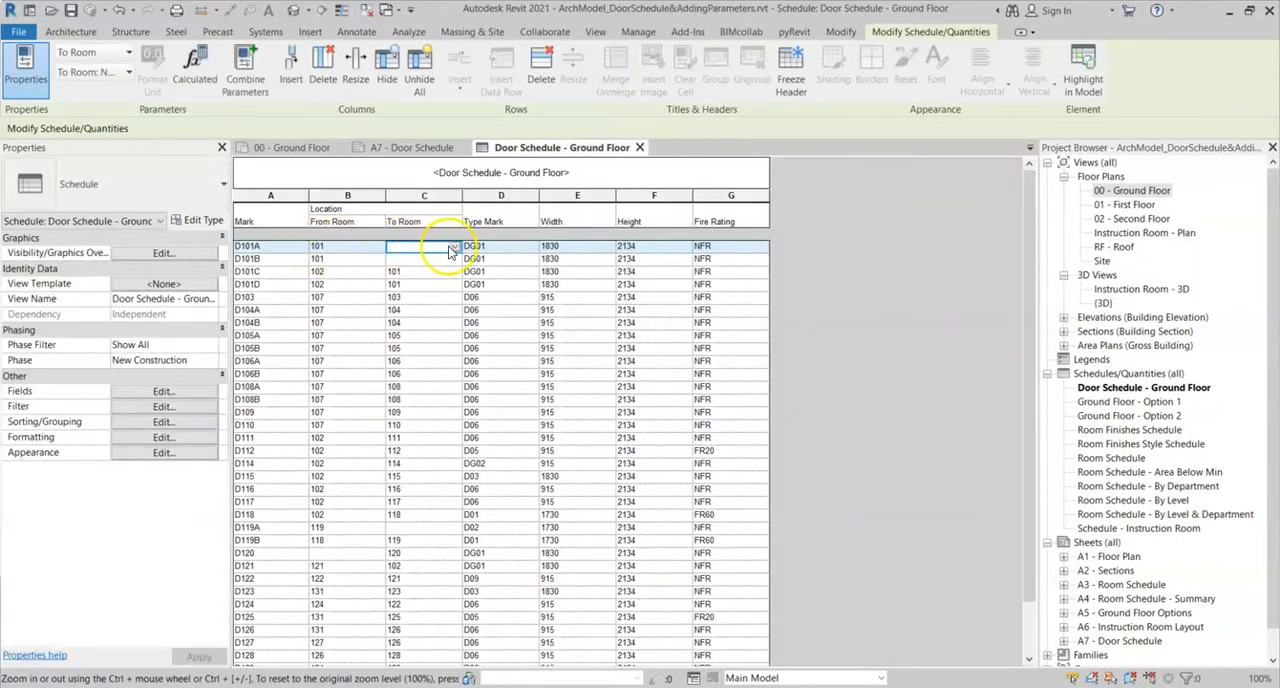
{"action": "left_click", "coordinate": [453, 246]}
{"action": "left_click", "coordinate": [404, 259]}
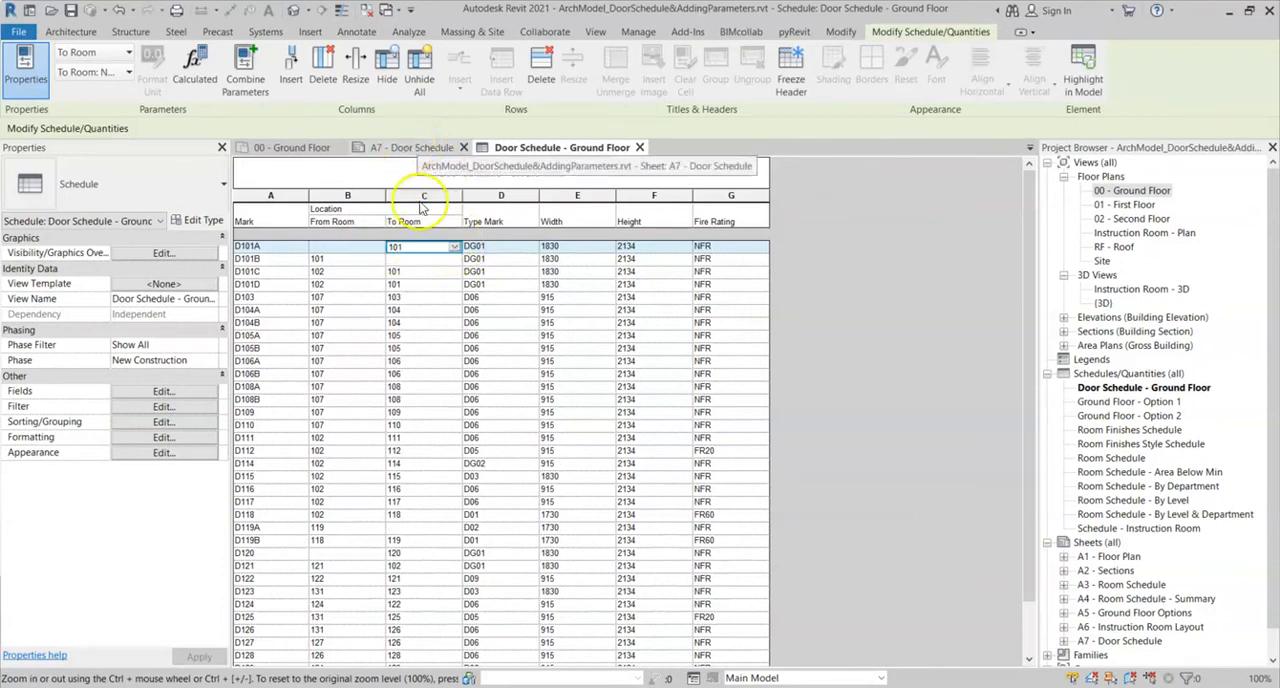
- Check the door schedule on sheet A7 and compare it with door D101A on the 00 - Ground Floor plan
{"action": "left_click", "coordinate": [413, 146]}
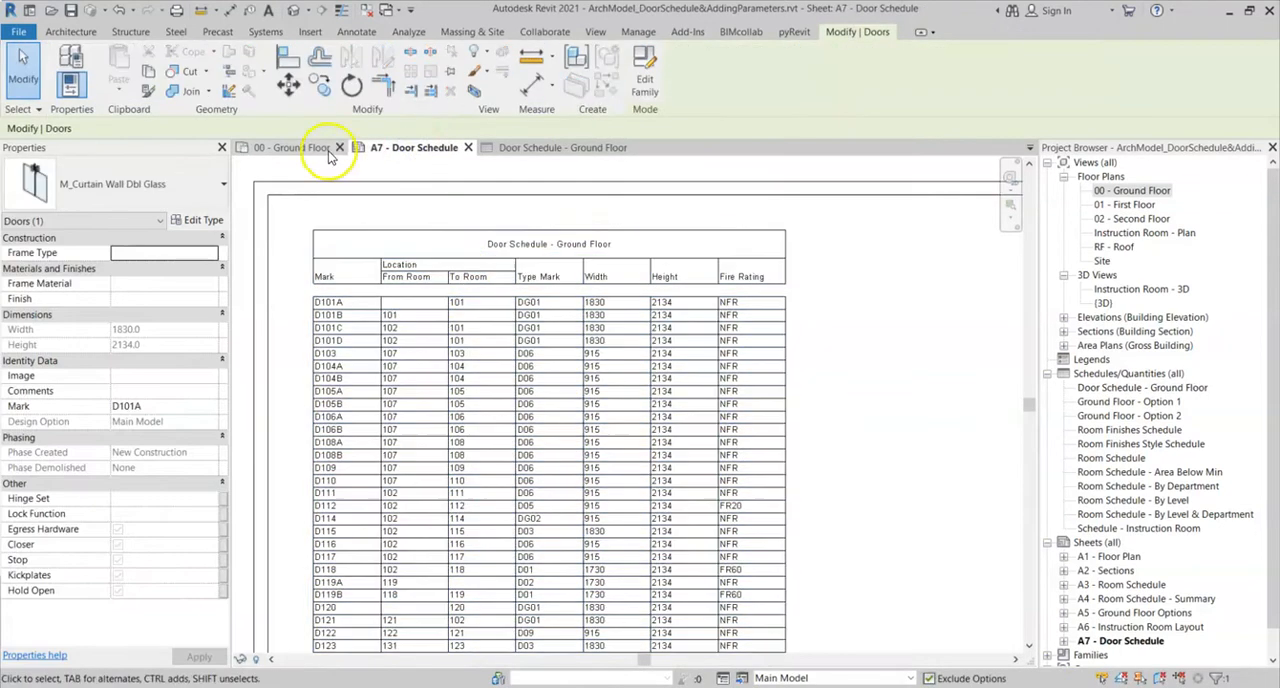
{"action": "left_click", "coordinate": [305, 148]}
{"action": "scroll", "coordinate": [425, 382], "scroll_direction": "up", "scroll_amount": 1}
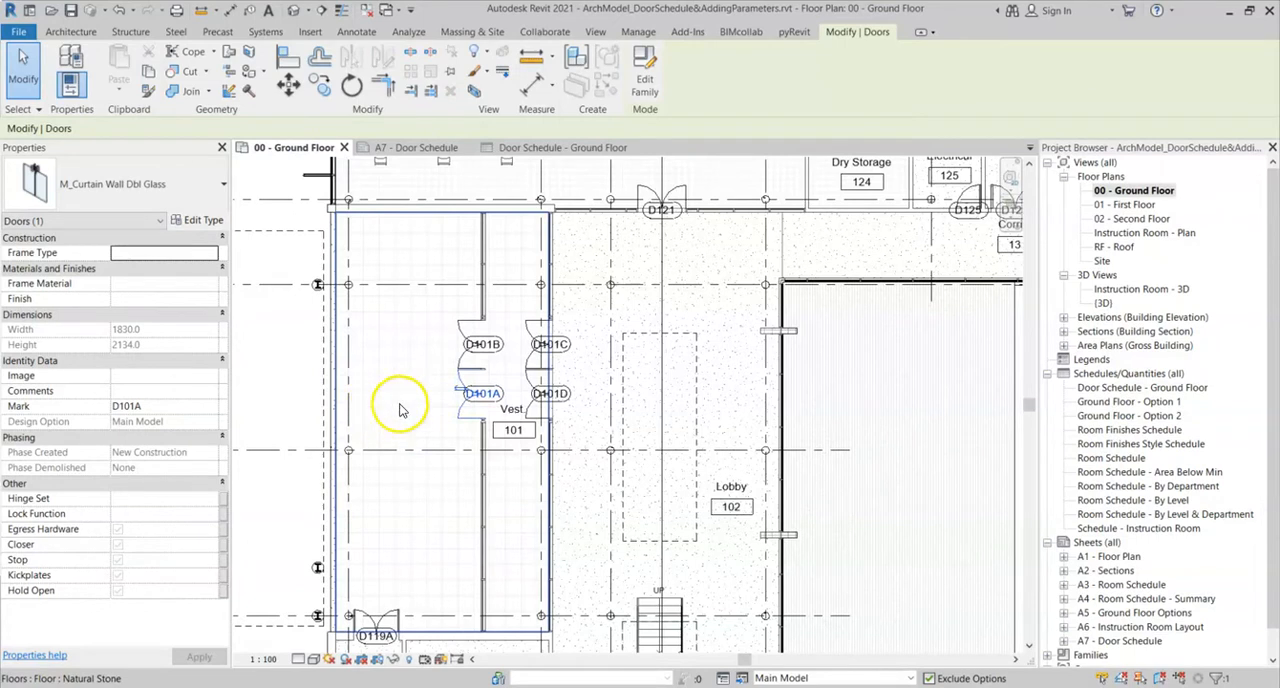
{"action": "scroll", "coordinate": [462, 402], "scroll_direction": "up", "scroll_amount": 3}
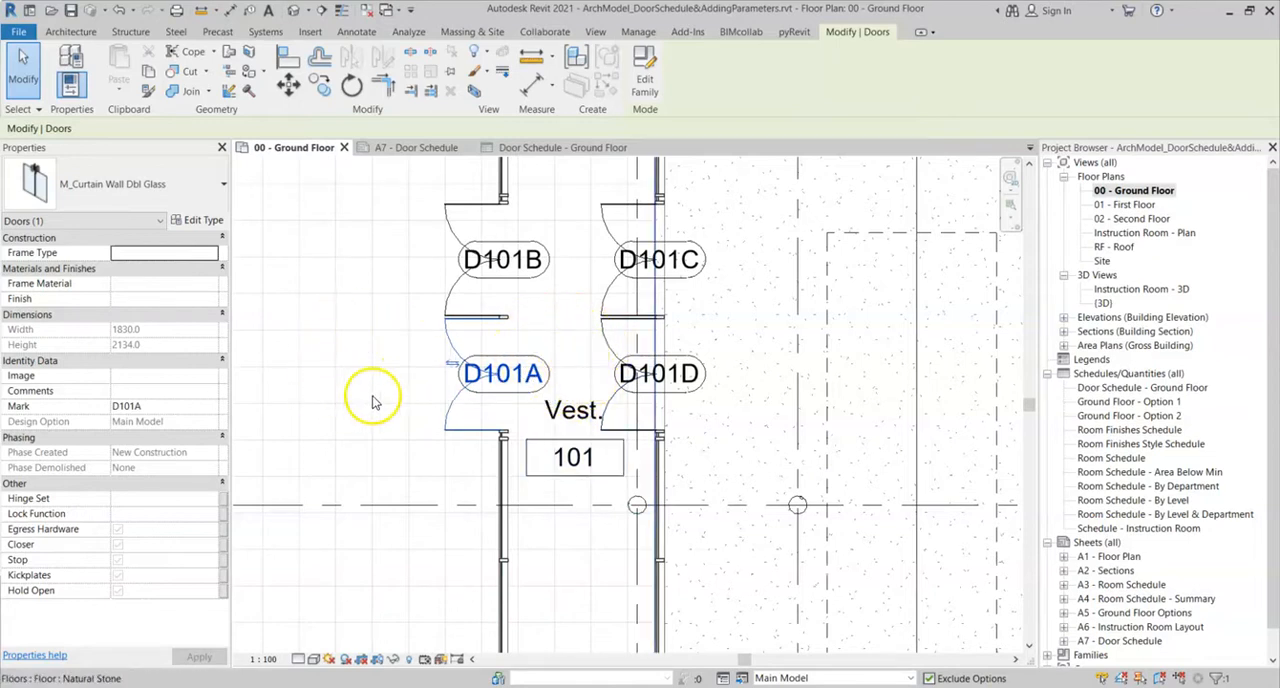
- Clear door D101A's To Room value in the door schedule
{"action": "left_click", "coordinate": [537, 148]}
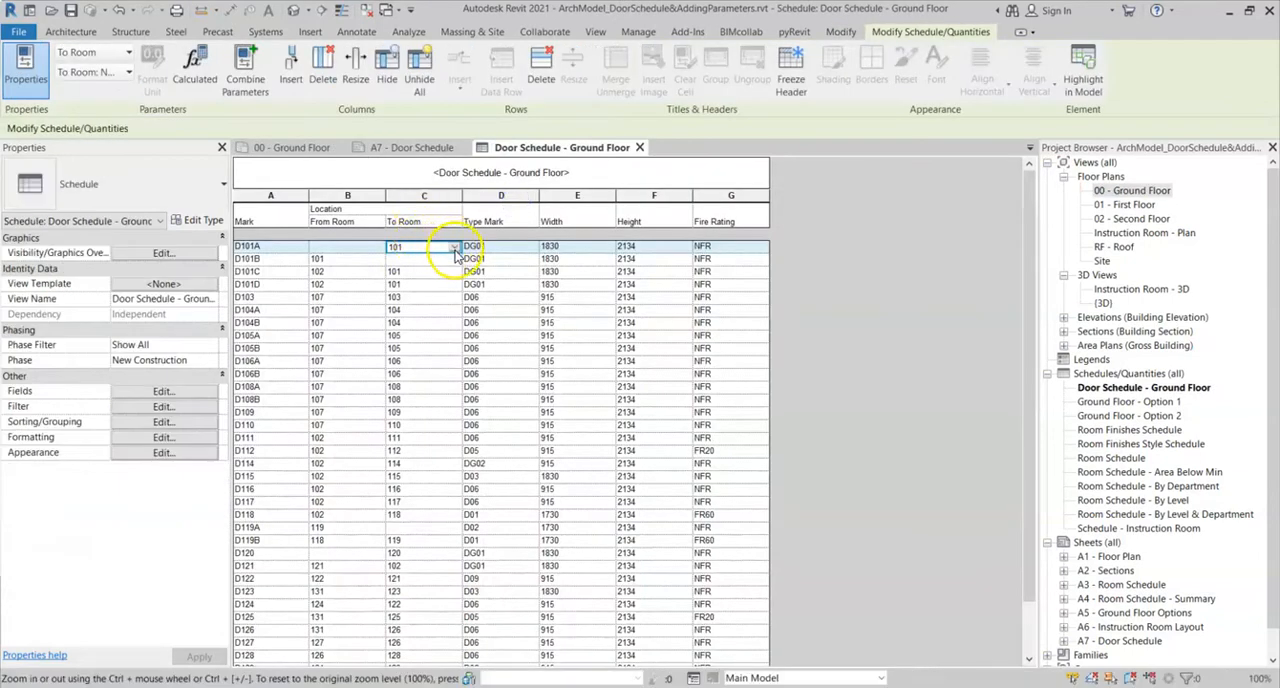
{"action": "left_click", "coordinate": [455, 248]}
{"action": "left_click", "coordinate": [405, 266]}
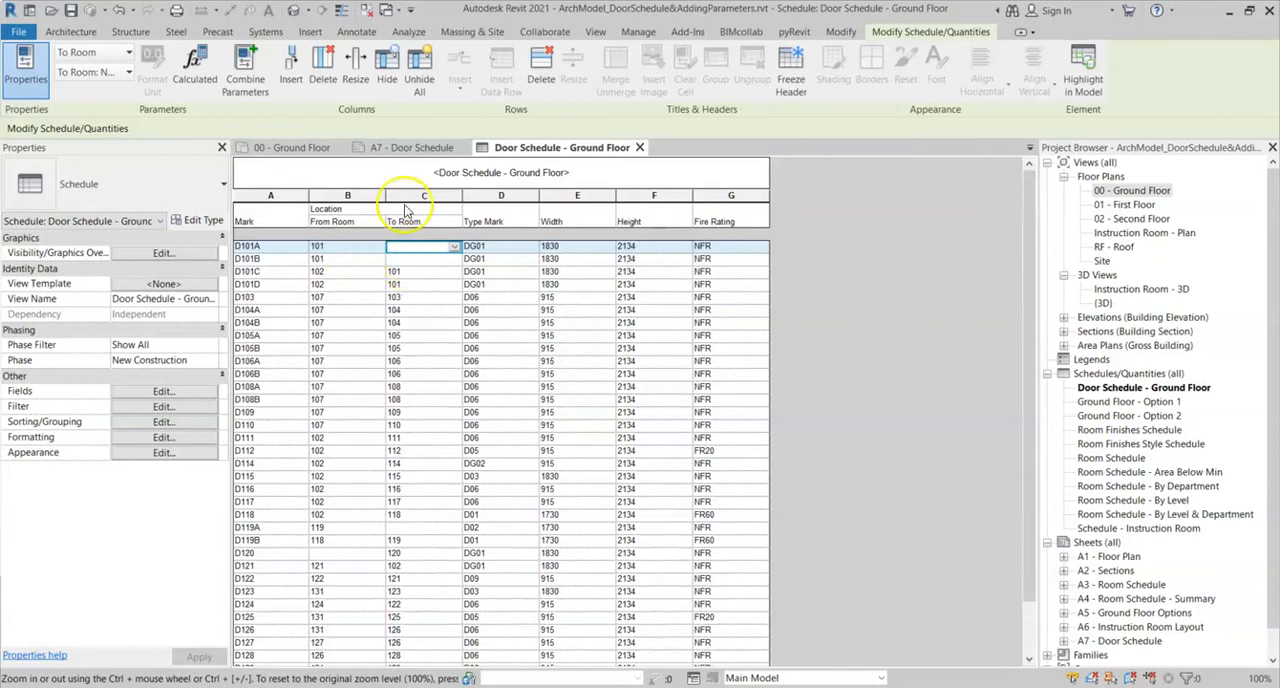
- Review the doors around vestibule 101 on the 00 - Ground Floor plan, clear the selection, and return to the door schedule
{"action": "left_click", "coordinate": [290, 148]}
{"action": "scroll", "coordinate": [399, 301], "scroll_direction": "down", "scroll_amount": 3}
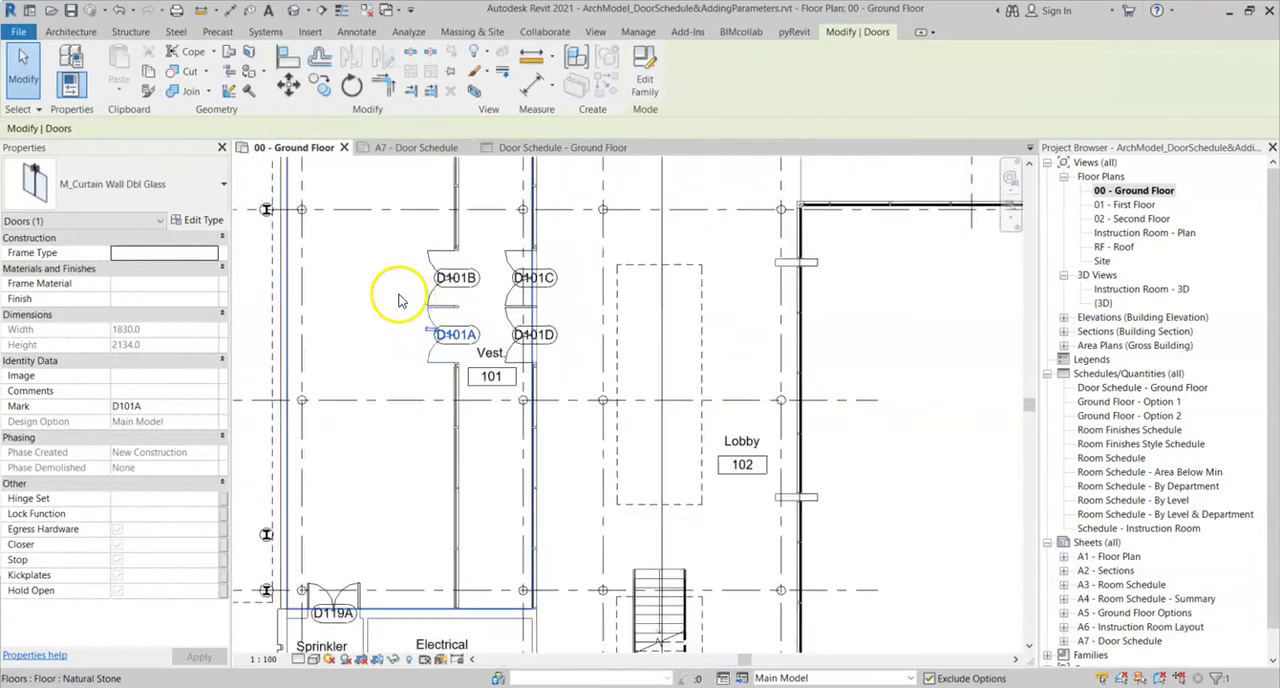
{"action": "scroll", "coordinate": [399, 299], "scroll_direction": "down", "scroll_amount": 1}
{"action": "middle_click_drag", "start_coordinate": [399, 299], "coordinate": [449, 343]}
{"action": "left_click", "coordinate": [301, 331]}
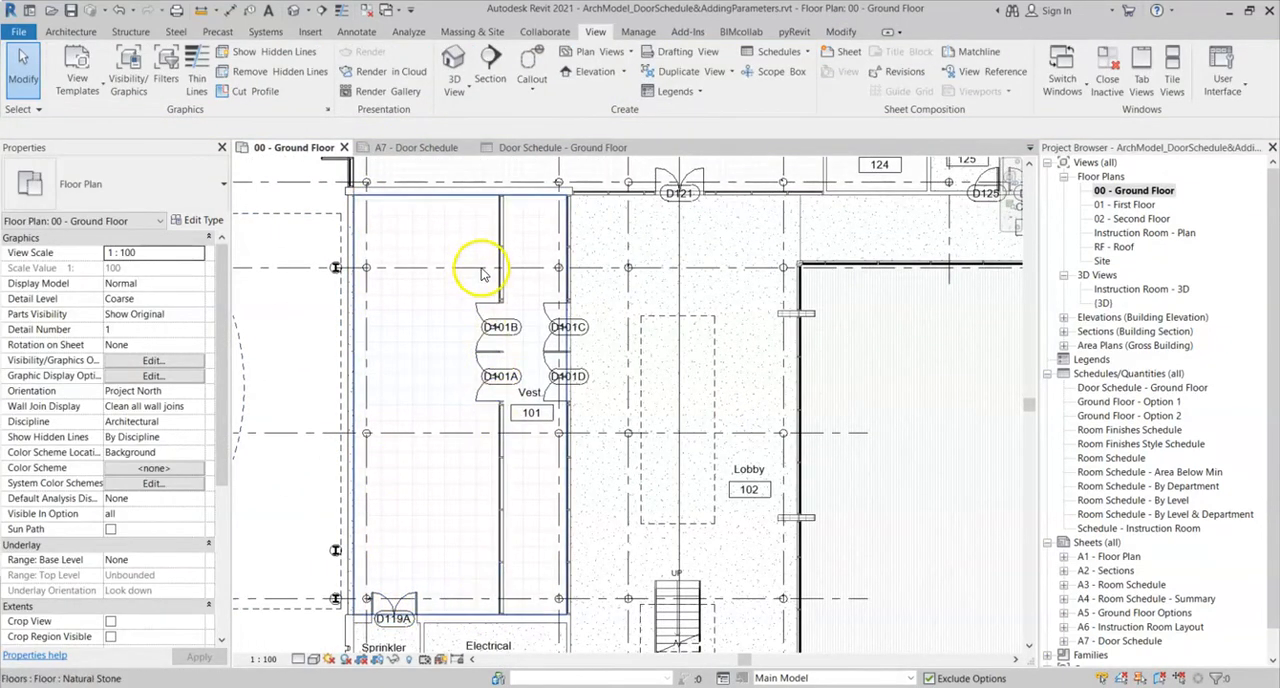
{"action": "left_click", "coordinate": [526, 153]}
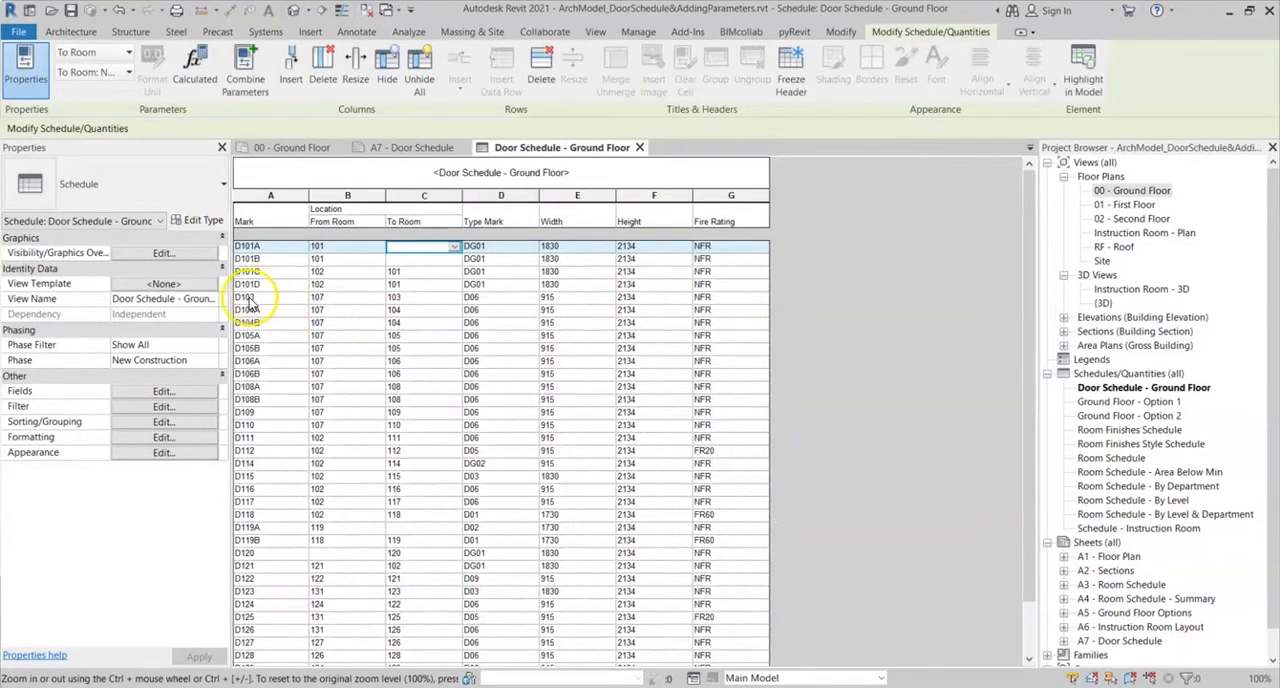
- Pick out door D103 in the door schedule and locate it on the 00 - Ground Floor plan
{"action": "left_click_drag", "start_coordinate": [249, 300], "coordinate": [418, 298]}
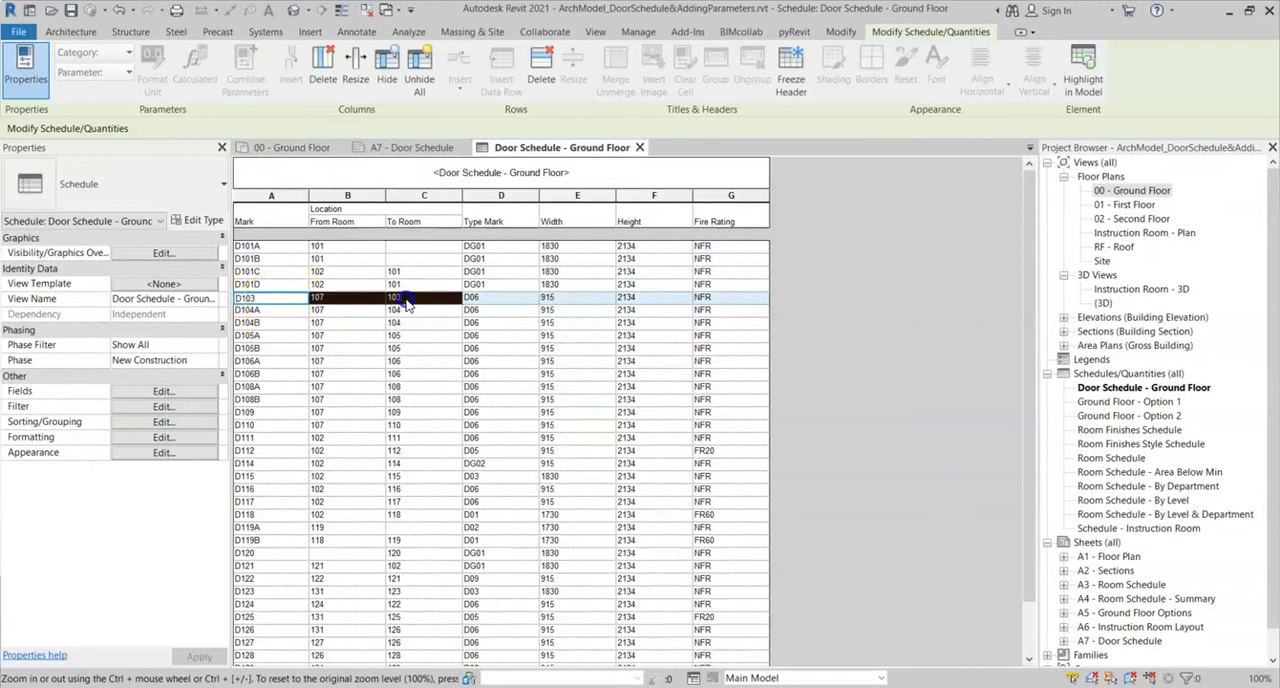
{"action": "left_click", "coordinate": [297, 148]}
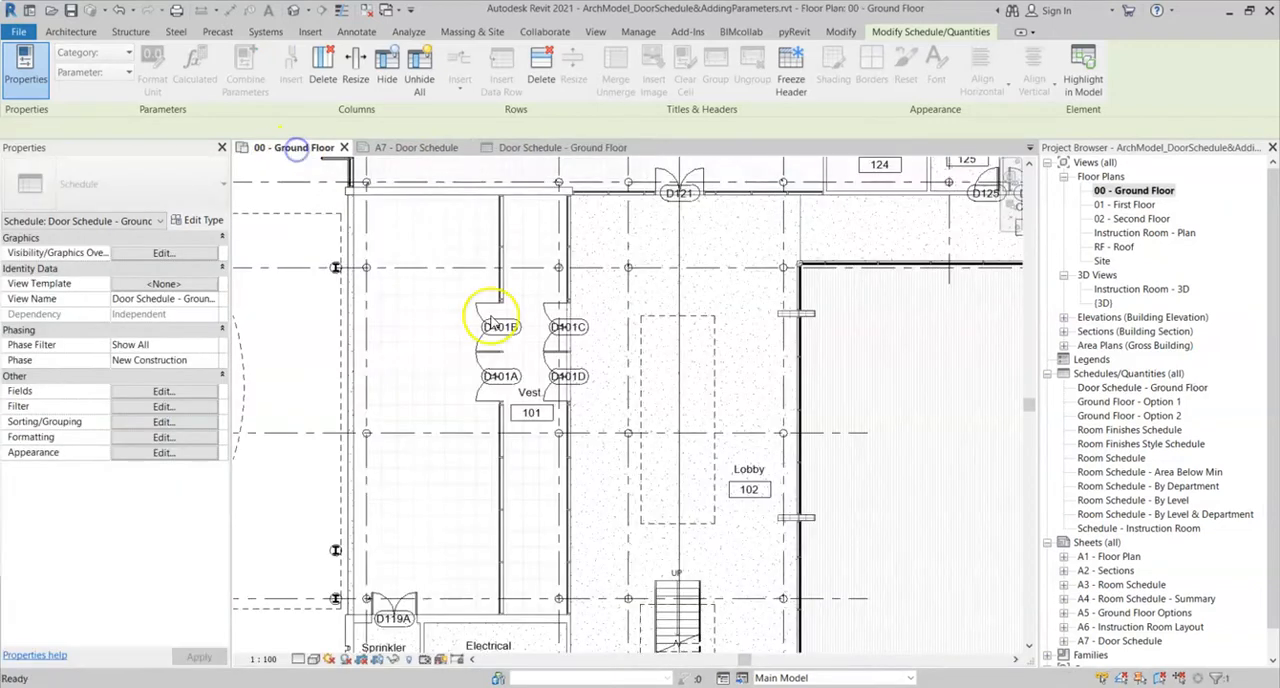
{"action": "left_click", "coordinate": [557, 322]}
{"action": "scroll", "coordinate": [553, 345], "scroll_direction": "down", "scroll_amount": 3}
{"action": "scroll", "coordinate": [552, 342], "scroll_direction": "down", "scroll_amount": 2}
{"action": "middle_click_drag", "start_coordinate": [792, 363], "coordinate": [564, 310]}
{"action": "scroll", "coordinate": [784, 379], "scroll_direction": "down", "scroll_amount": 1}
{"action": "scroll", "coordinate": [725, 540], "scroll_direction": "up", "scroll_amount": 5}
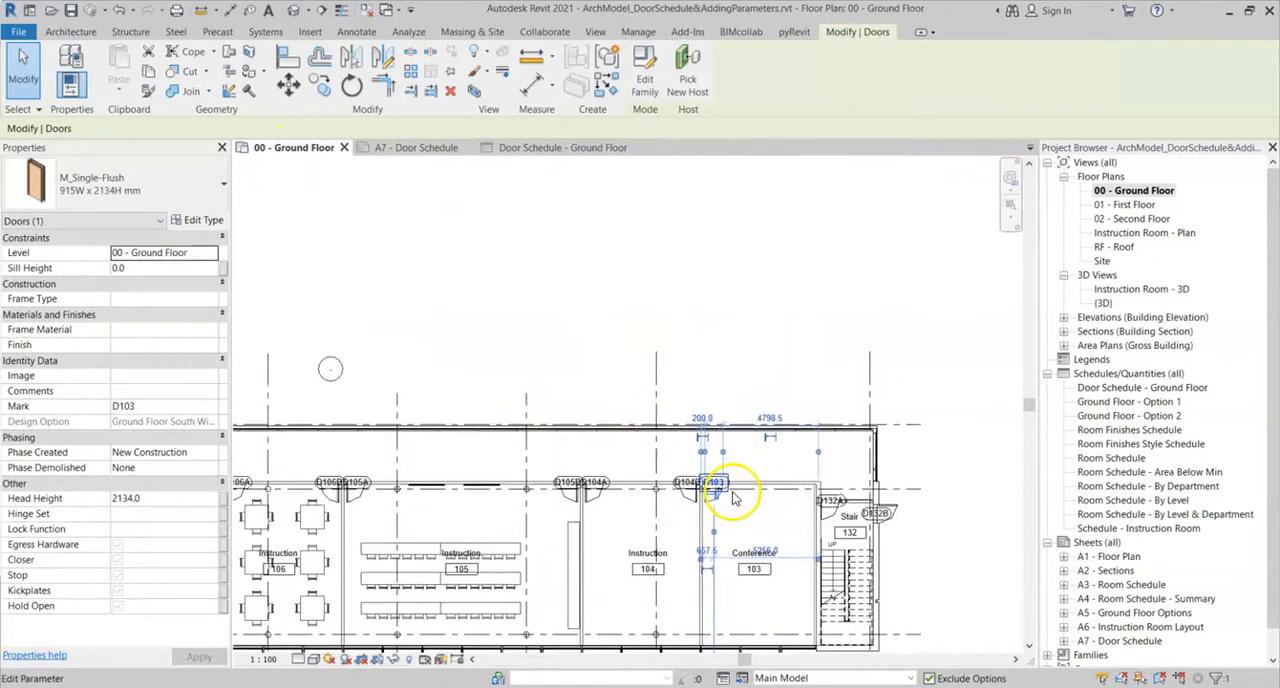
- Examine the corridor and rooms on either side of door D103 on the ground floor plan
{"action": "middle_click_drag", "start_coordinate": [656, 434], "coordinate": [667, 443]}
{"action": "scroll", "coordinate": [604, 434], "scroll_direction": "down", "scroll_amount": 2}
{"action": "middle_click_drag", "start_coordinate": [530, 436], "coordinate": [830, 438]}
{"action": "scroll", "coordinate": [368, 423], "scroll_direction": "down", "scroll_amount": 2}
{"action": "middle_click_drag", "start_coordinate": [390, 428], "coordinate": [608, 420]}
{"action": "middle_click_drag", "start_coordinate": [740, 400], "coordinate": [443, 386]}
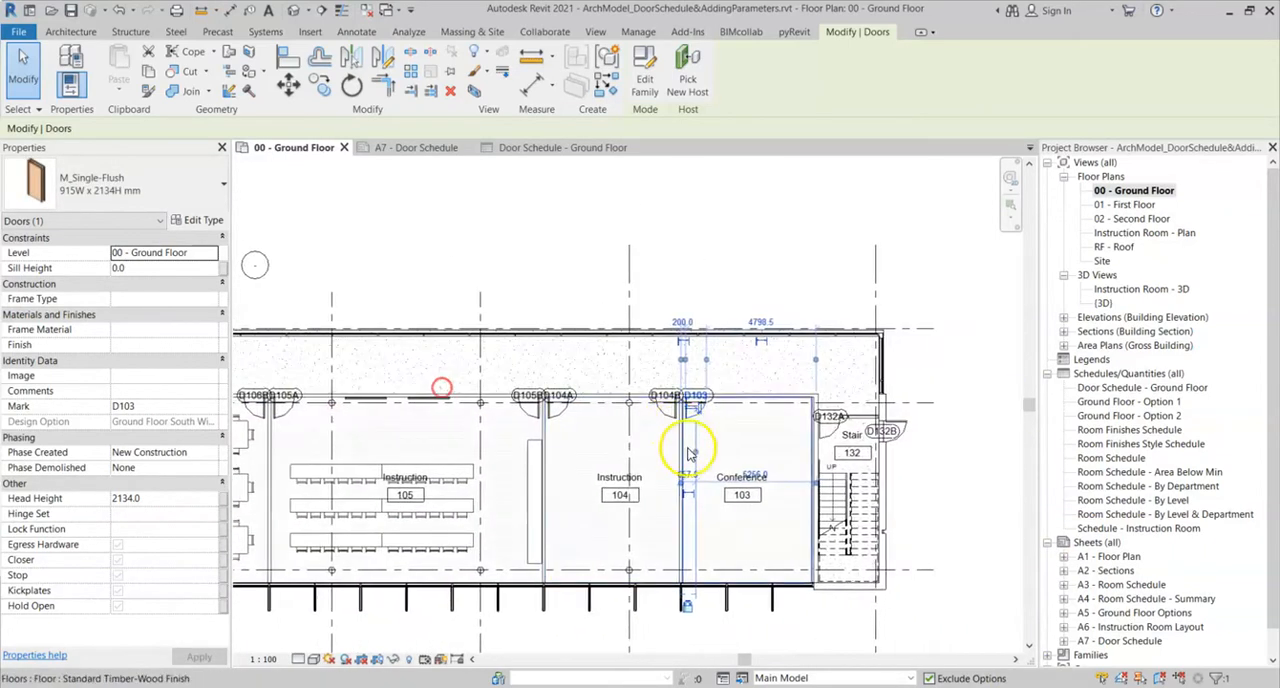
{"action": "scroll", "coordinate": [736, 495], "scroll_direction": "up", "scroll_amount": 2}
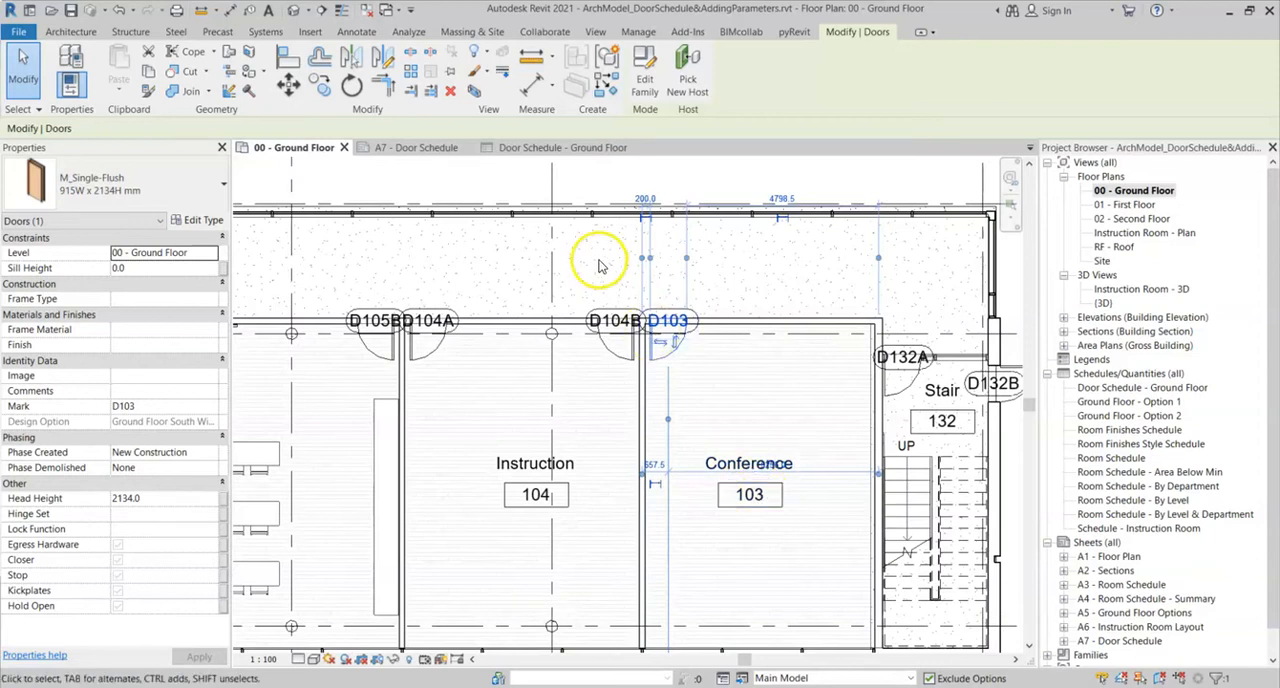
- Check door D103's From Room and To Room values in the door schedule, then return to the ground floor plan and clear the selection
{"action": "left_click", "coordinate": [552, 149]}
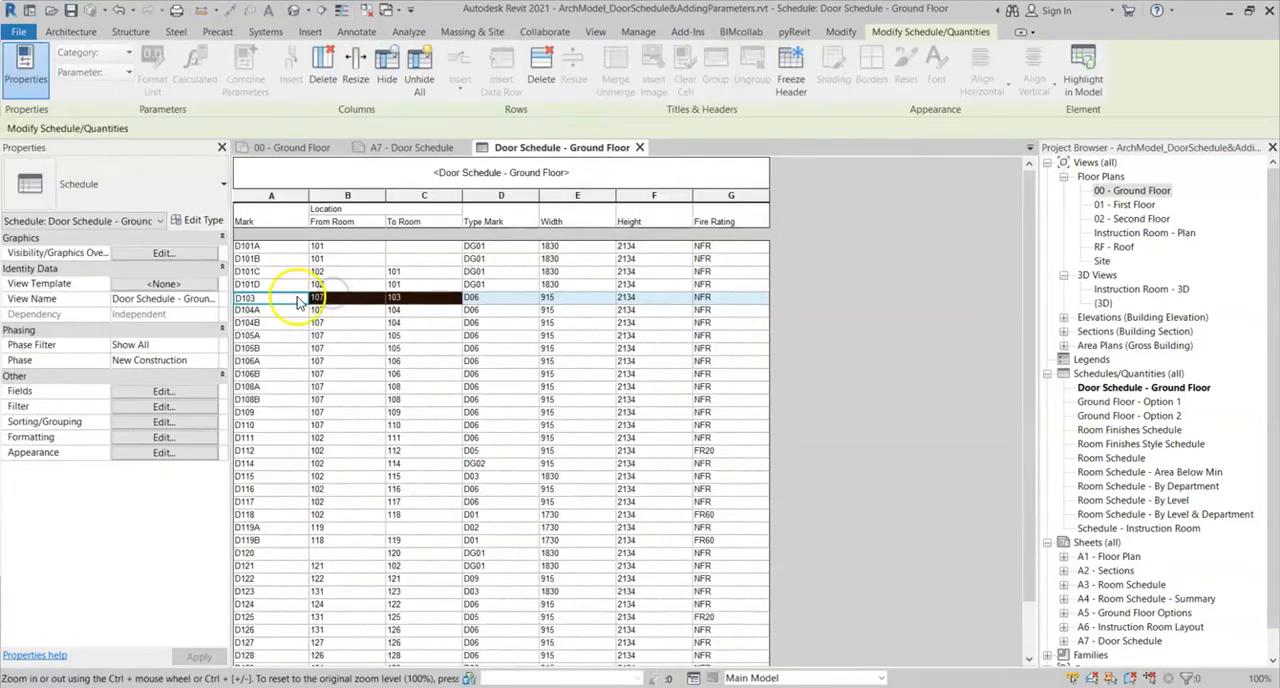
{"action": "left_click", "coordinate": [335, 297]}
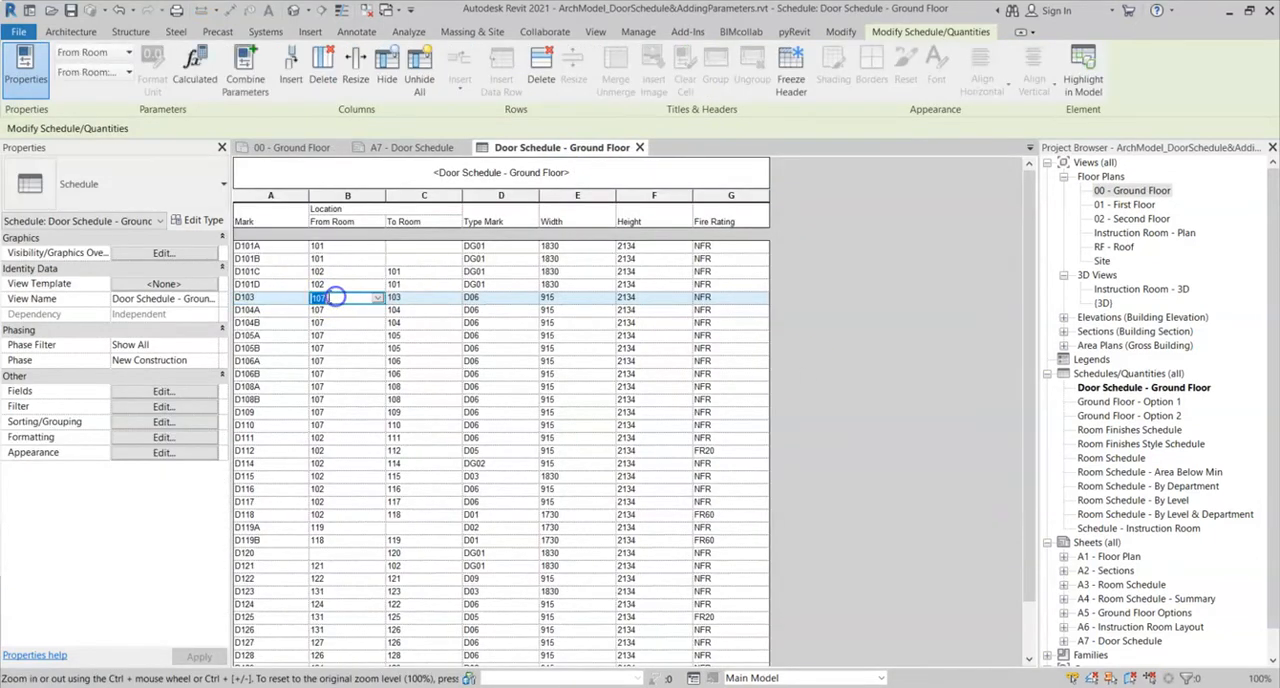
{"action": "left_click", "coordinate": [420, 298]}
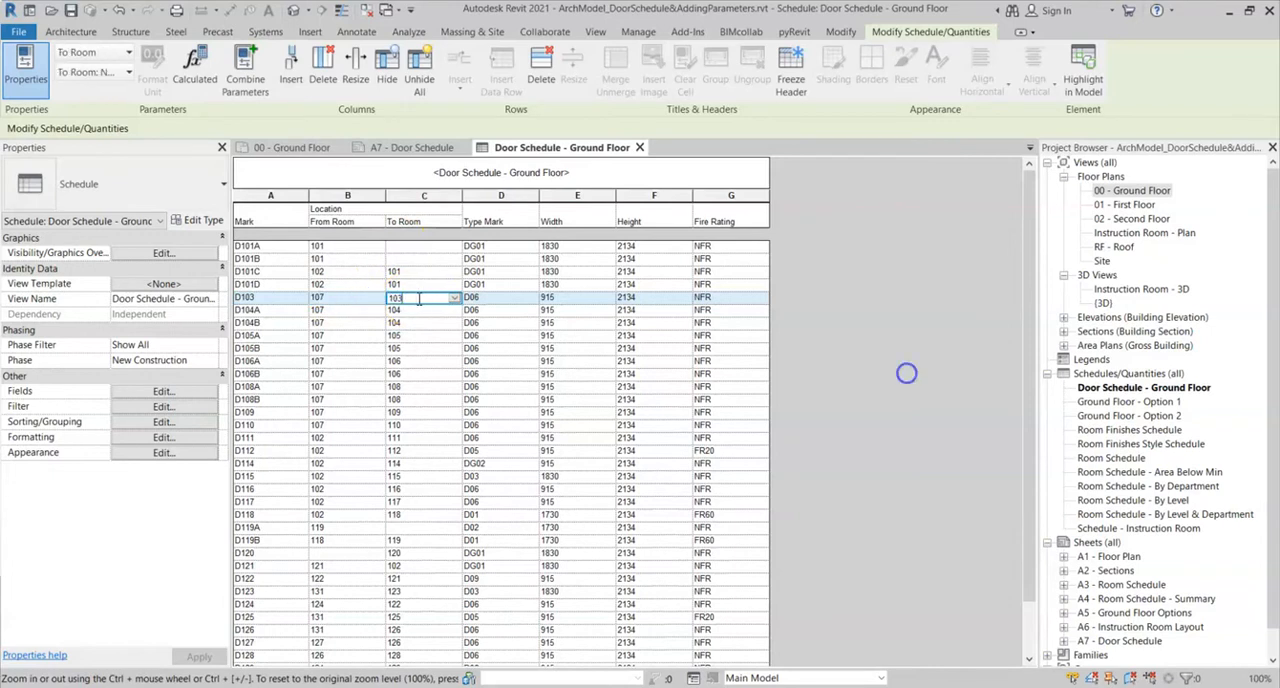
{"action": "left_click", "coordinate": [289, 149]}
{"action": "scroll", "coordinate": [450, 260], "scroll_direction": "down", "scroll_amount": 4}
{"action": "middle_click_drag", "start_coordinate": [452, 260], "coordinate": [659, 361]}
{"action": "left_click", "coordinate": [586, 280]}
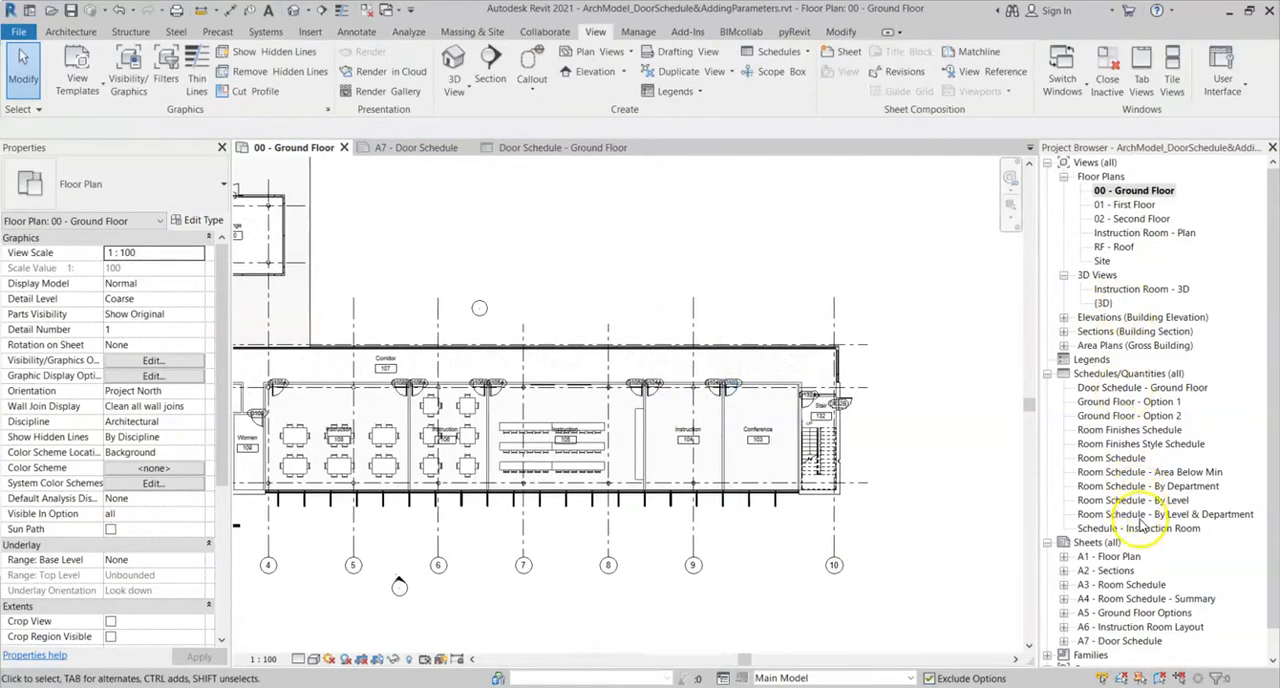
- Open sheet A7 - Door Schedule and review the Location columns of the placed door schedule
{"action": "double_click", "coordinate": [1120, 641]}
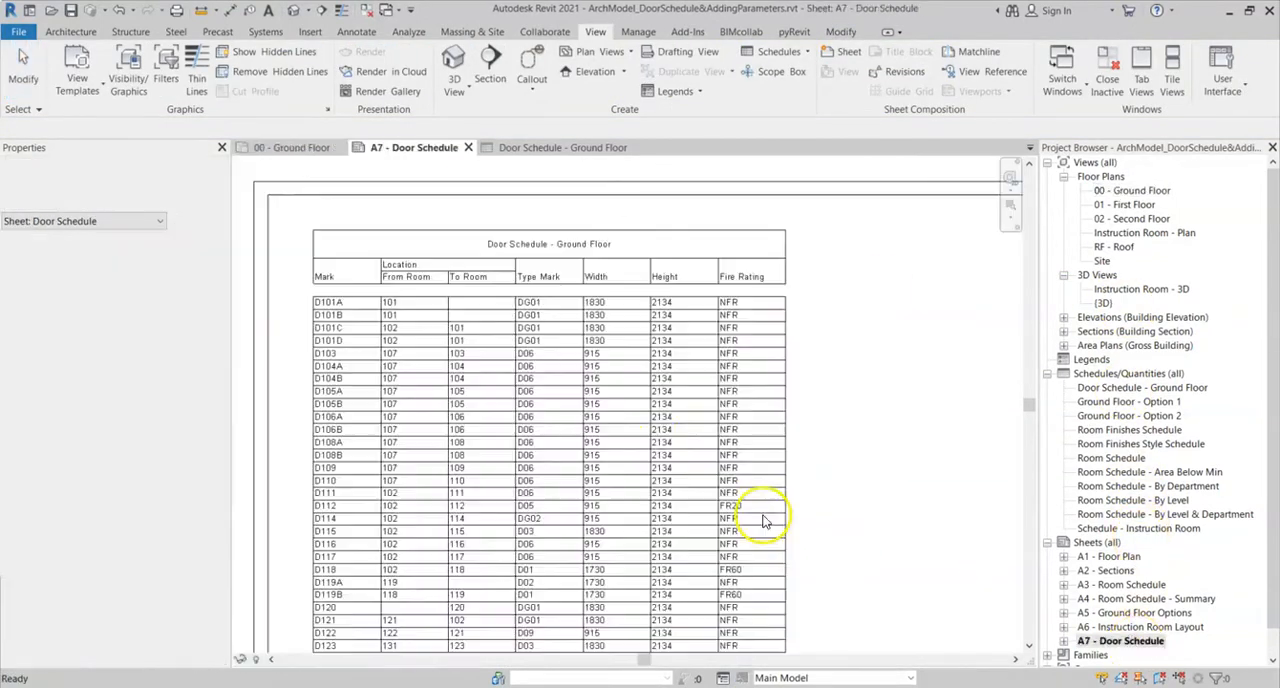
{"action": "scroll", "coordinate": [446, 336], "scroll_direction": "up", "scroll_amount": 1}
{"action": "scroll", "coordinate": [414, 311], "scroll_direction": "down", "scroll_amount": 1}
{"action": "middle_click_drag", "start_coordinate": [393, 348], "coordinate": [380, 316]}
{"action": "scroll", "coordinate": [340, 313], "scroll_direction": "down", "scroll_amount": 1}
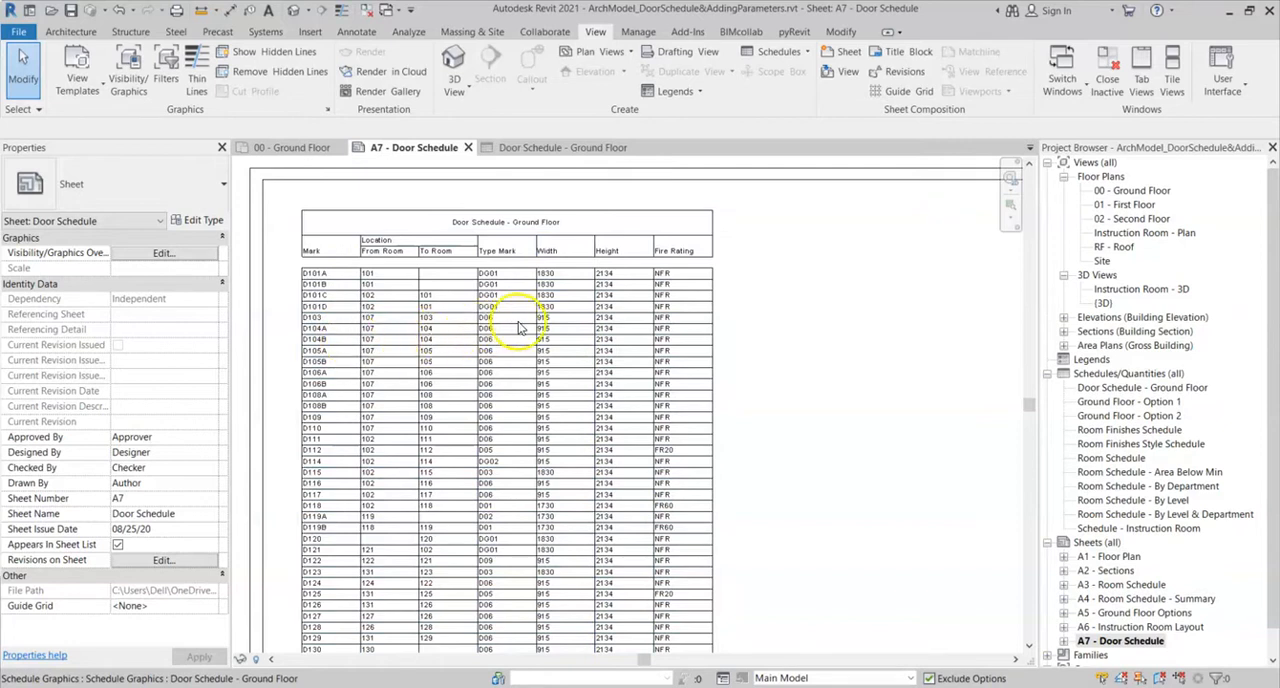
{"action": "middle_click_drag", "start_coordinate": [754, 271], "coordinate": [703, 277]}
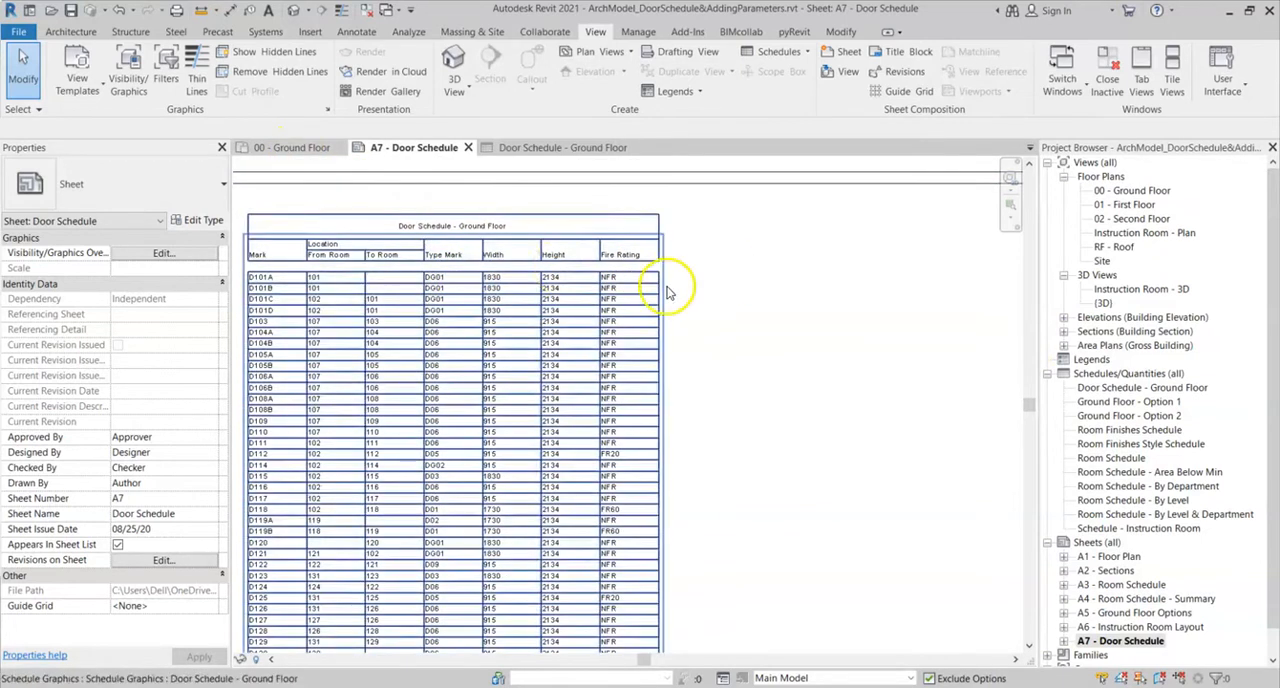
- Examine door D115 between the lobby and Instruction room 115 on the 00 - Ground Floor plan, and clear the selection
{"action": "left_click", "coordinate": [292, 147]}
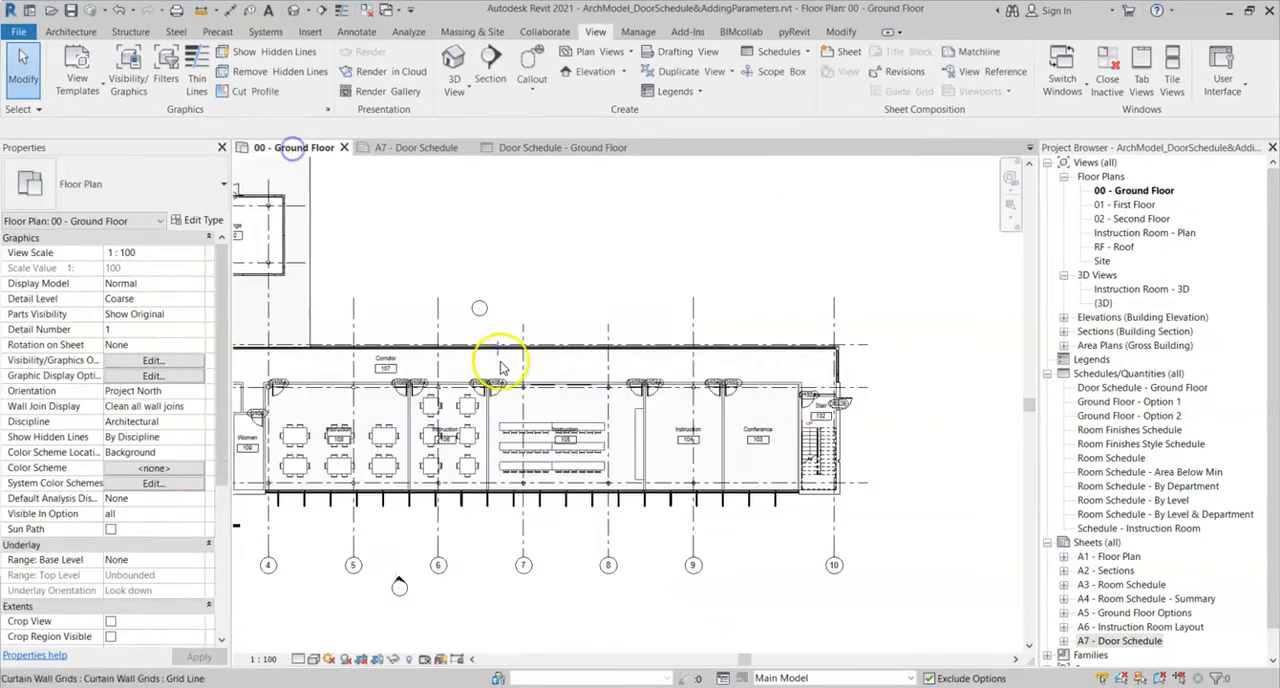
{"action": "middle_click_drag", "start_coordinate": [387, 385], "coordinate": [792, 525]}
{"action": "scroll", "coordinate": [490, 455], "scroll_direction": "up", "scroll_amount": 3}
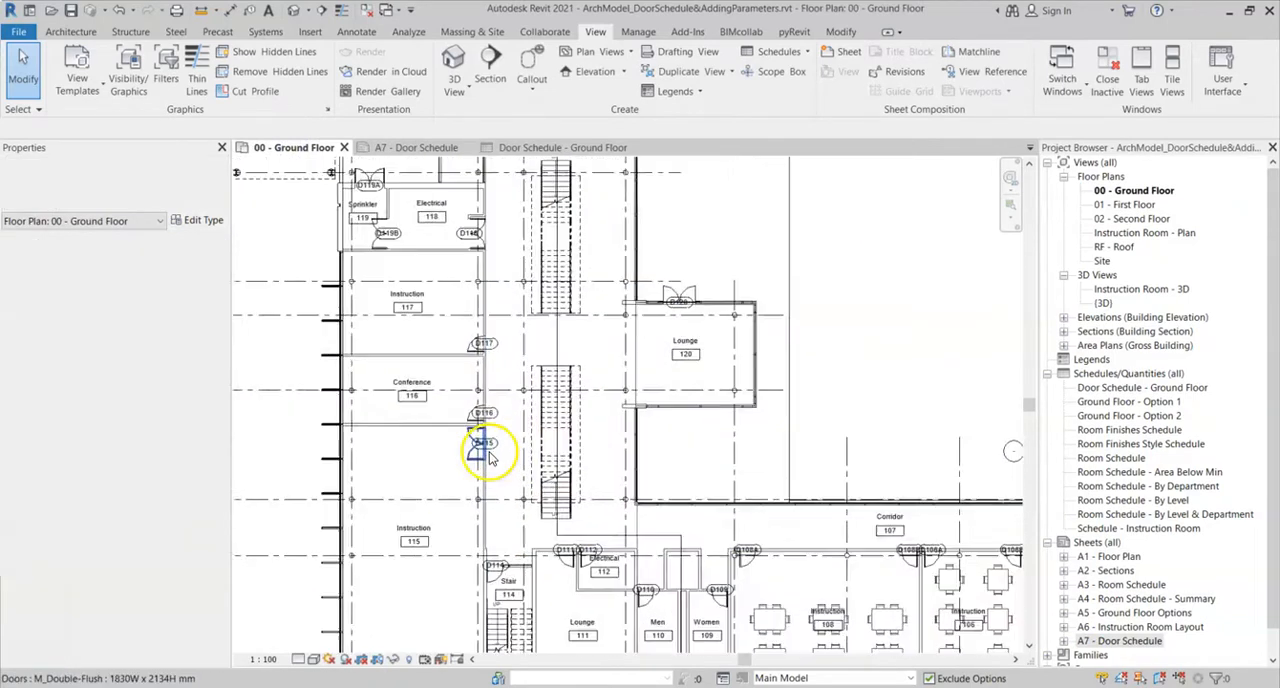
{"action": "left_click", "coordinate": [465, 460]}
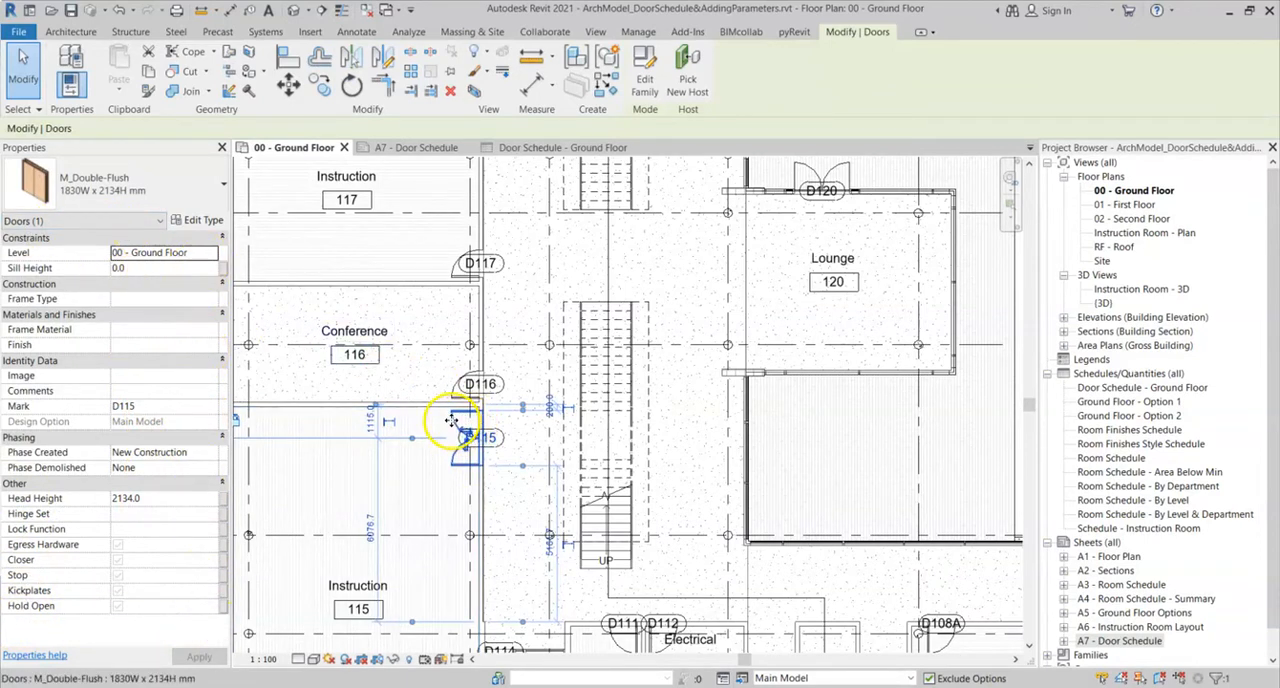
{"action": "key", "text": "Escape"}
{"action": "scroll", "coordinate": [453, 425], "scroll_direction": "down", "scroll_amount": 4}
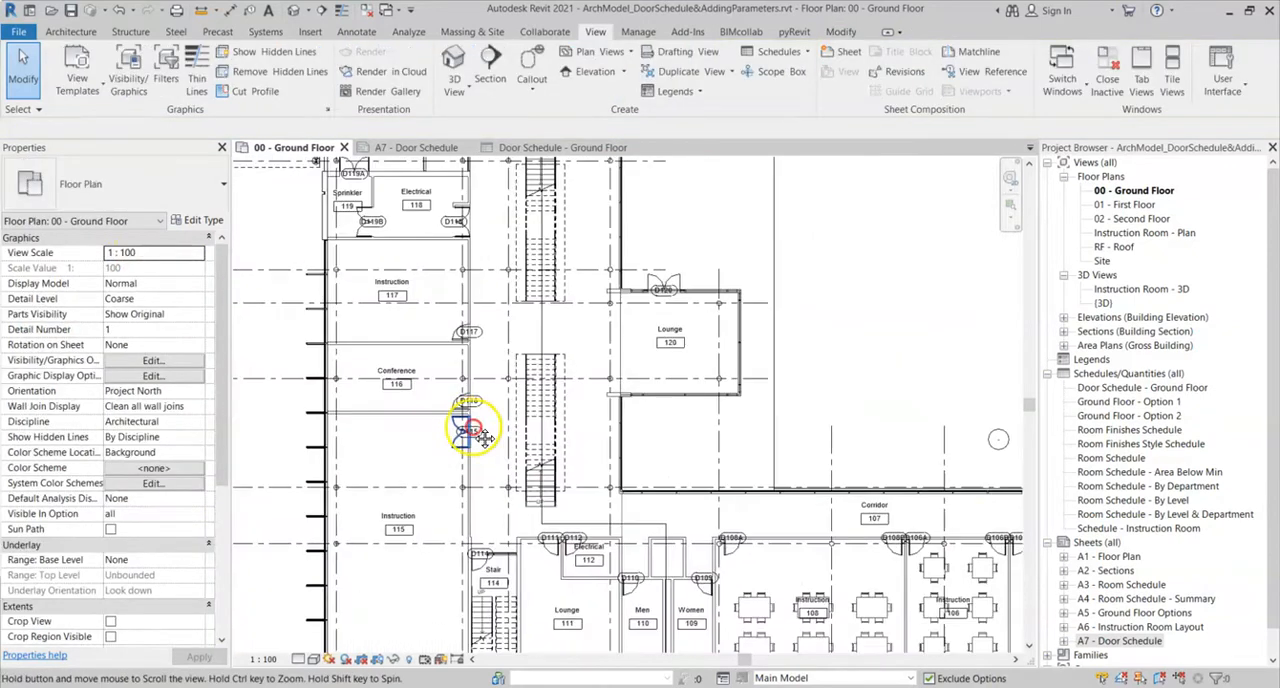
{"action": "middle_click_drag", "start_coordinate": [474, 427], "coordinate": [458, 433]}
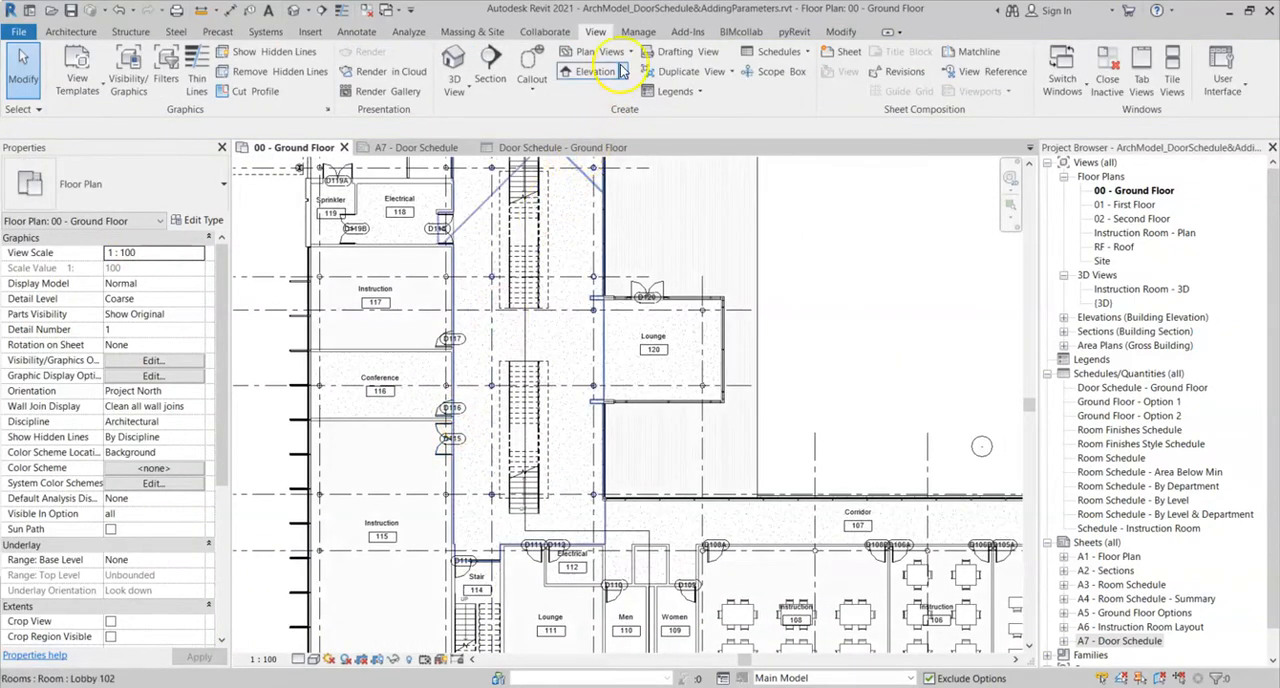
- Start adding a new project parameter and set its parameter type to Shared parameter
{"action": "left_click", "coordinate": [640, 34]}
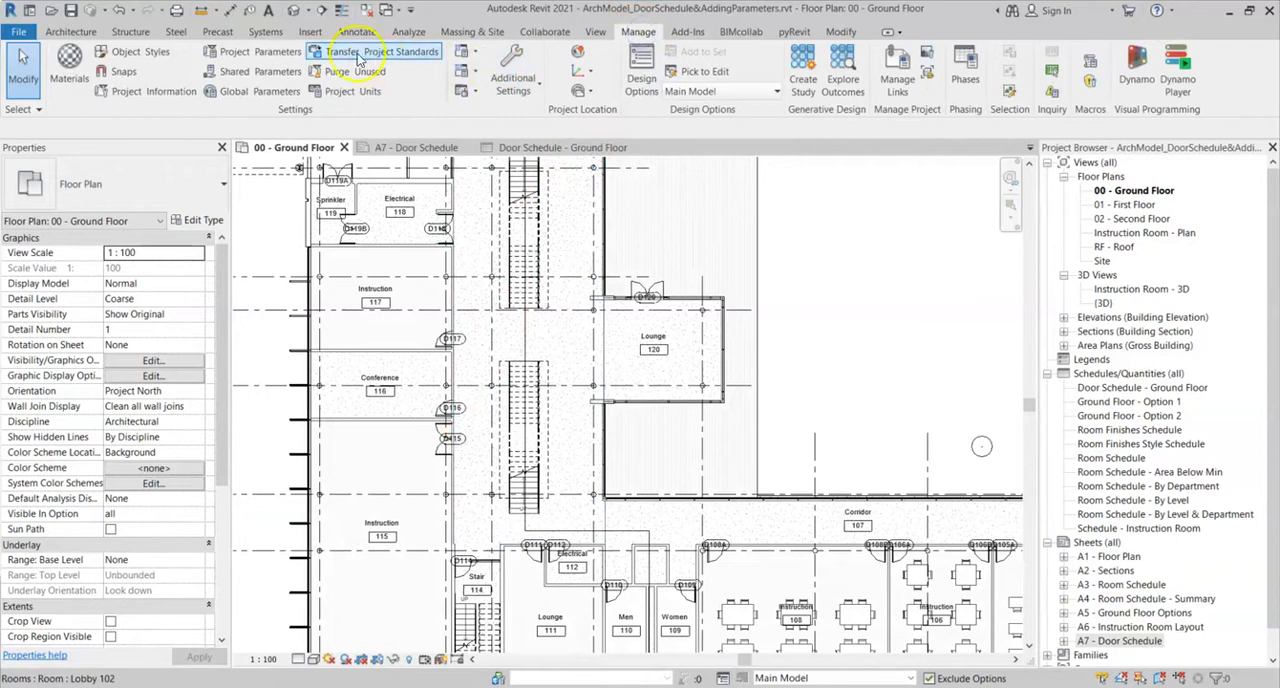
{"action": "left_click", "coordinate": [245, 57]}
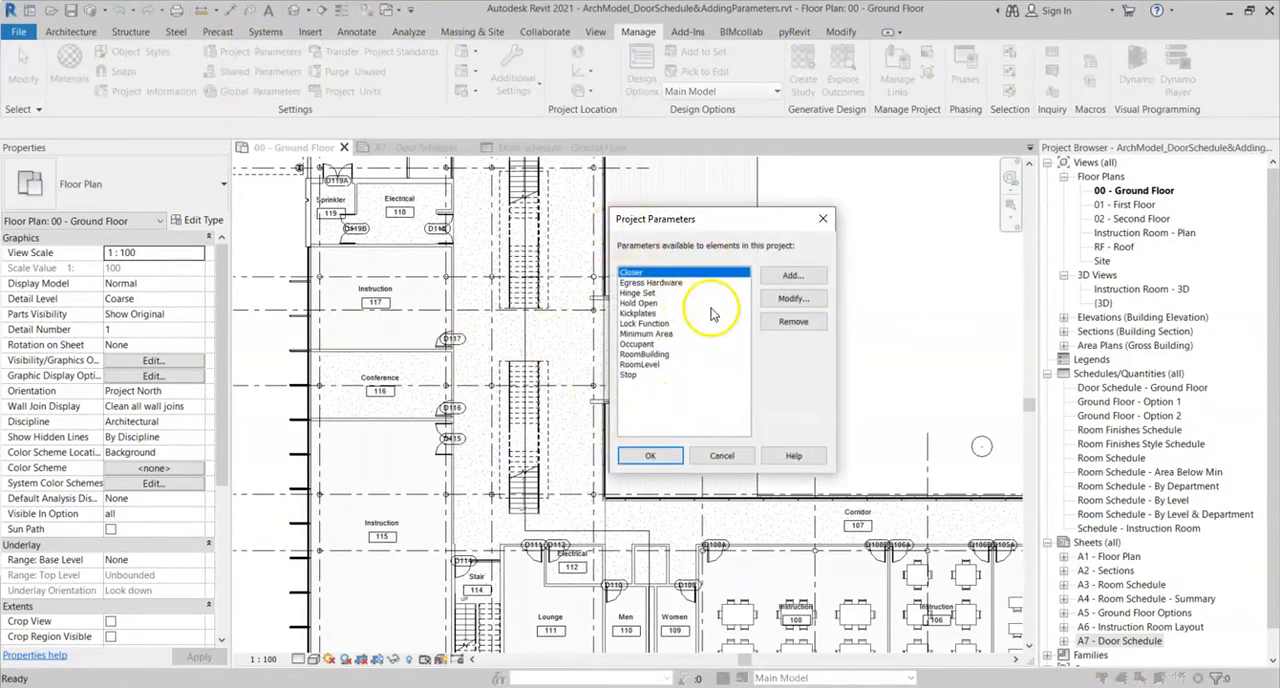
{"action": "left_click_drag", "start_coordinate": [718, 216], "coordinate": [728, 208]}
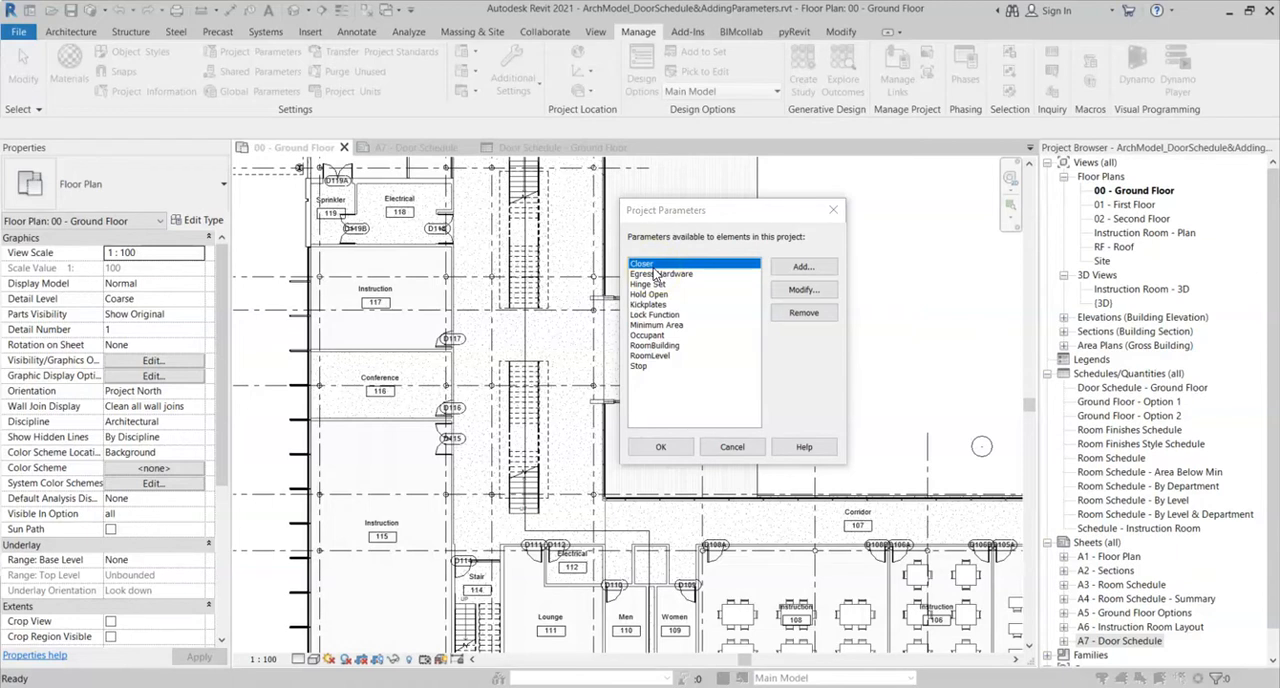
{"action": "left_click", "coordinate": [800, 268]}
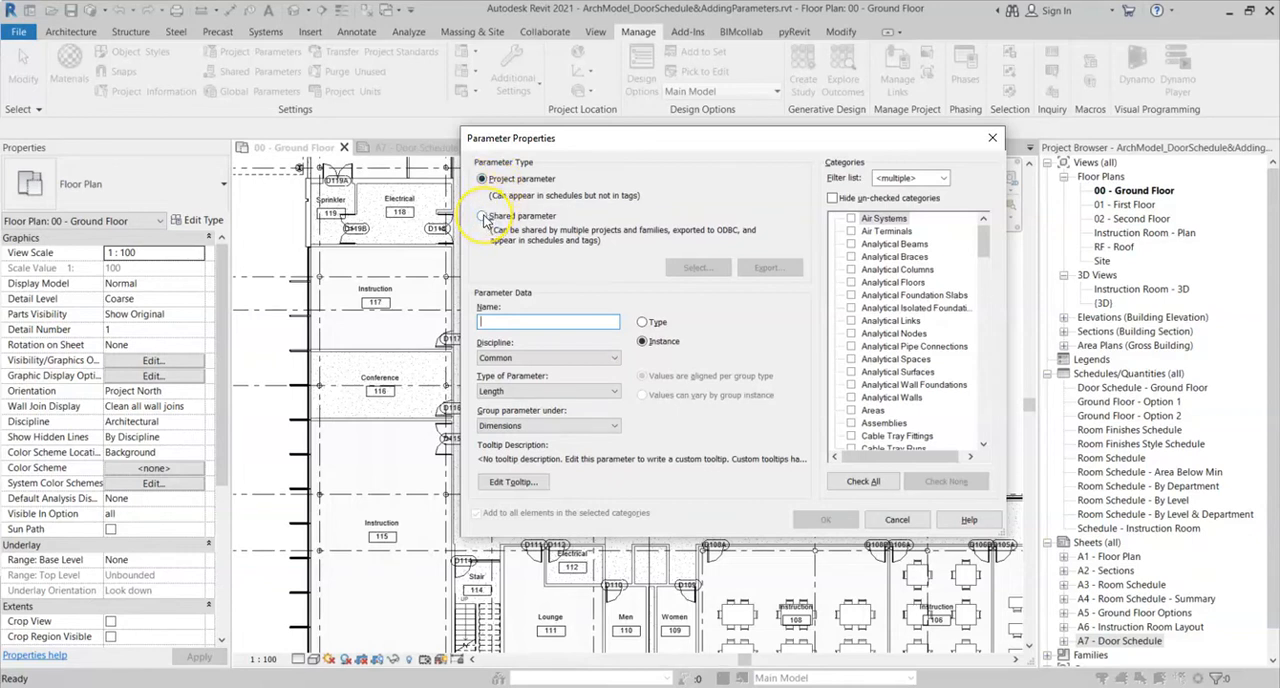
{"action": "left_click", "coordinate": [483, 217]}
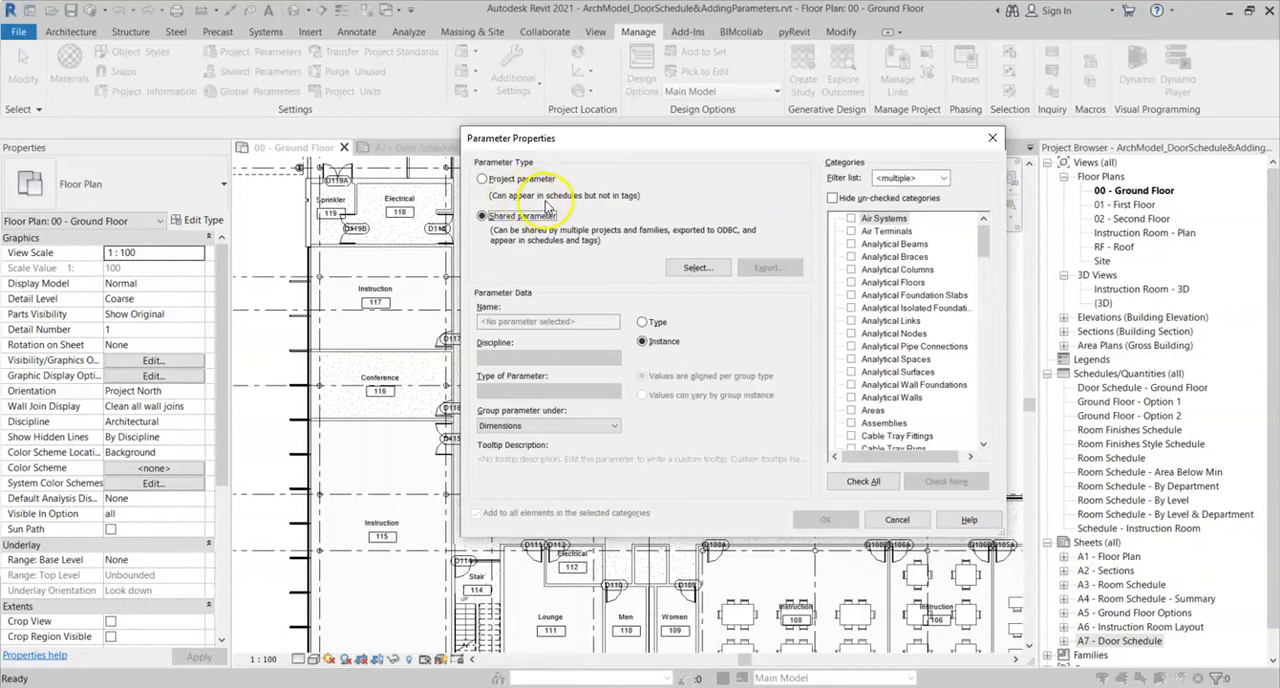
{"action": "left_click", "coordinate": [482, 216]}
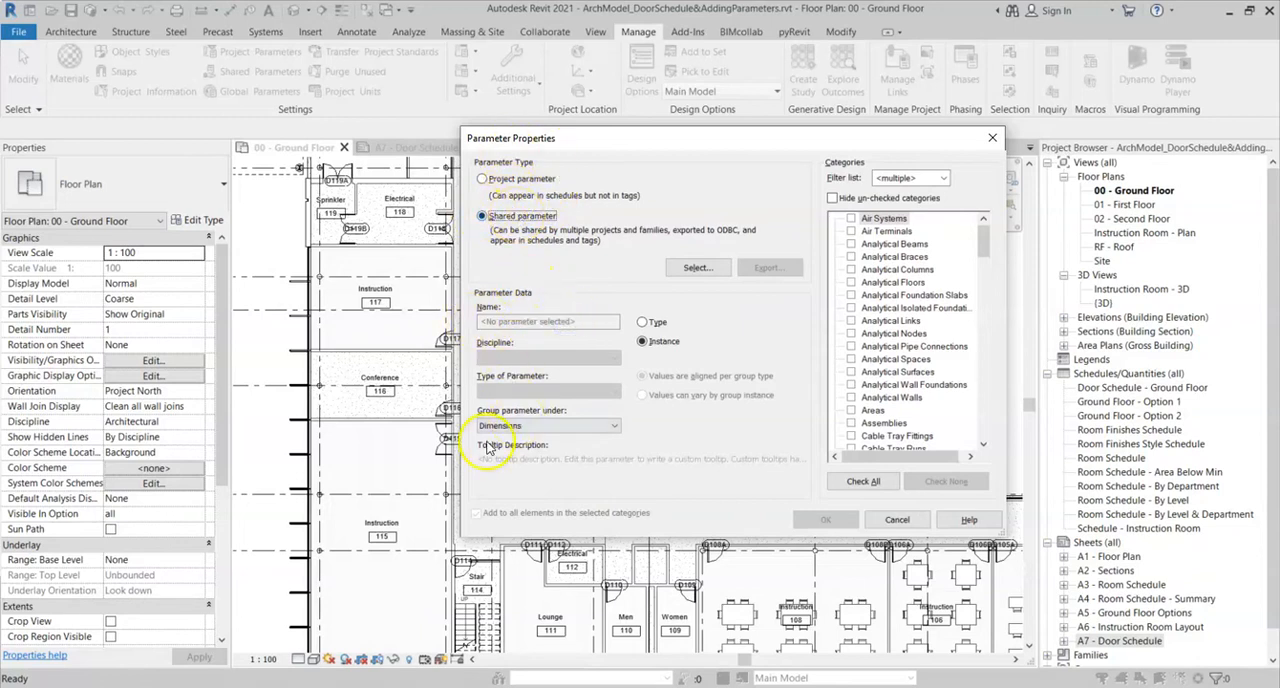
- Open the shared parameter selection, look through the Rooms group's parameters, and open the shared parameter file for editing
{"action": "left_click", "coordinate": [694, 268]}
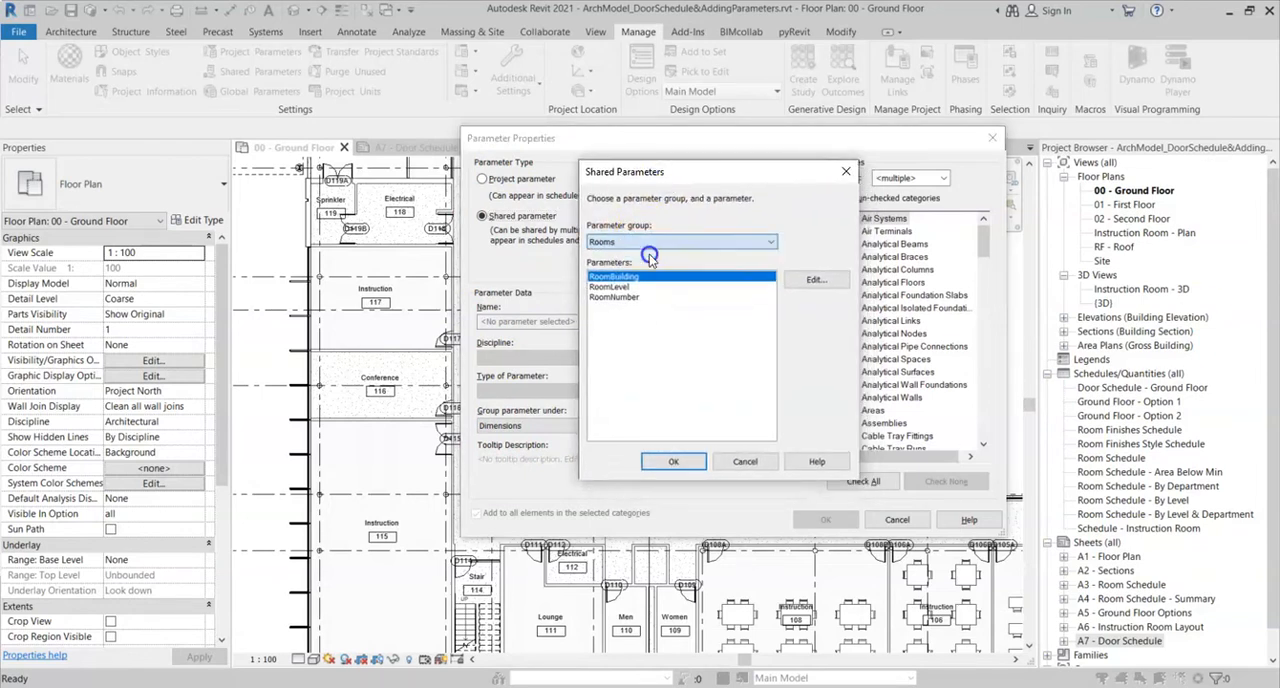
{"action": "left_click", "coordinate": [620, 286]}
{"action": "left_click", "coordinate": [625, 297]}
{"action": "left_click", "coordinate": [625, 287]}
{"action": "left_click", "coordinate": [625, 277]}
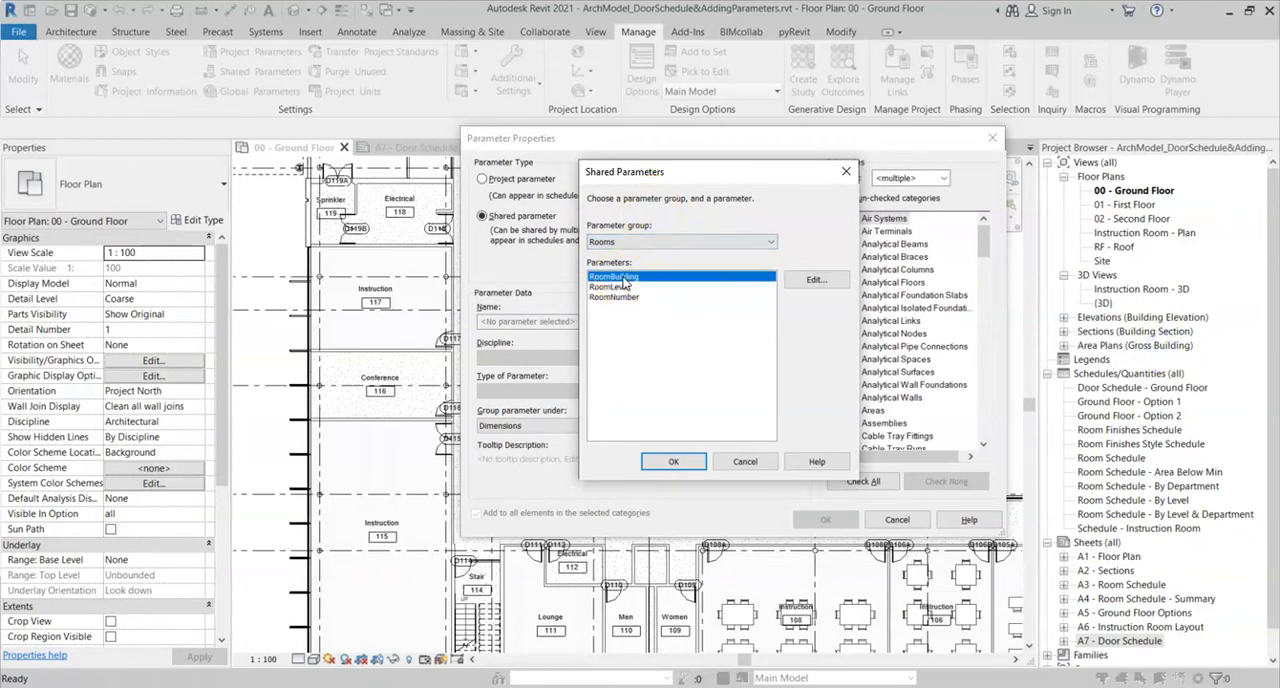
{"action": "left_click", "coordinate": [814, 280]}
{"action": "left_click_drag", "start_coordinate": [717, 162], "coordinate": [779, 155]}
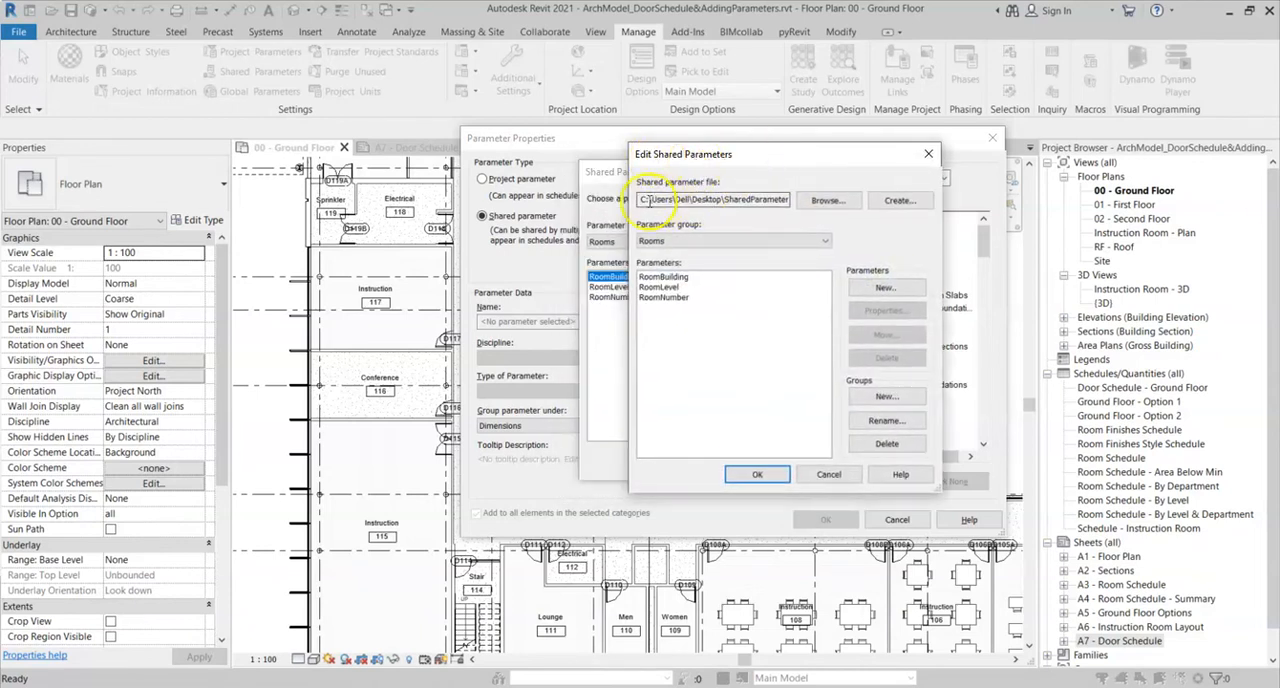
- Inspect the shared parameter file's path and its available parameter groups, keeping the Rooms group selected
{"action": "mouse_move", "coordinate": [641, 200]}
{"action": "left_mouse_down"}
{"action": "mouse_move", "coordinate": [814, 197]}
{"action": "mouse_move", "coordinate": [630, 199]}
{"action": "left_mouse_up"}
{"action": "left_click", "coordinate": [762, 198]}
{"action": "left_click", "coordinate": [632, 199]}
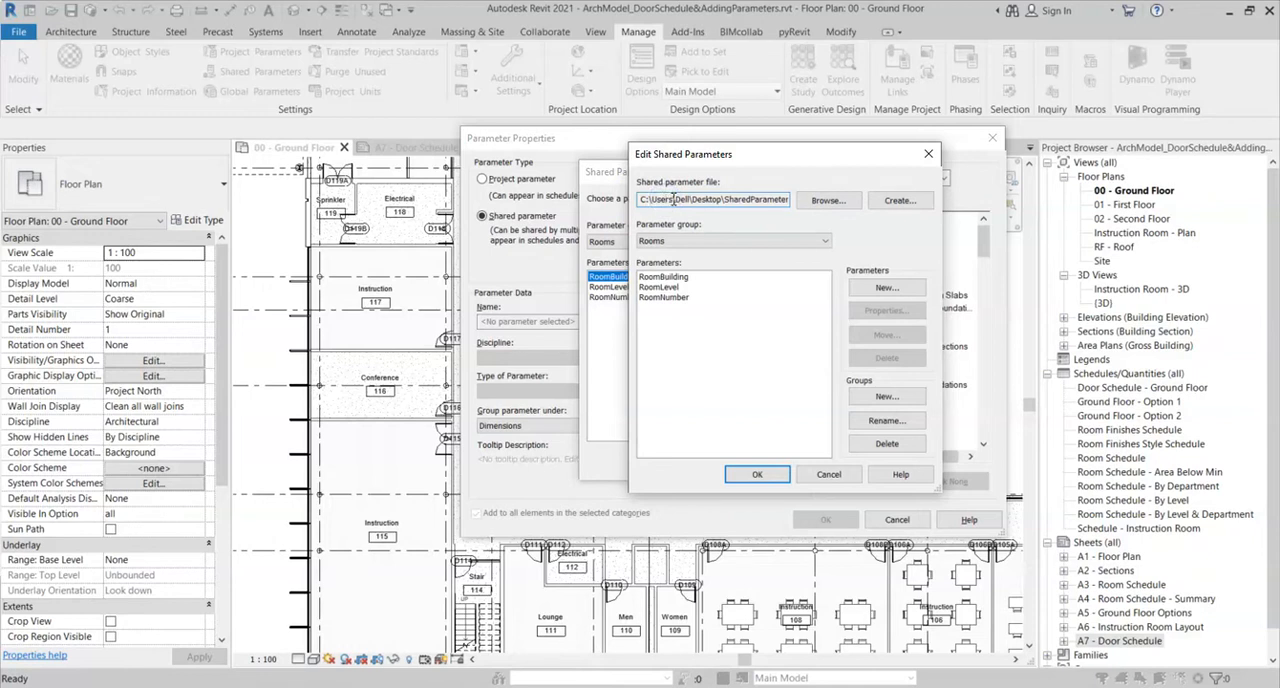
{"action": "double_click", "coordinate": [659, 198]}
{"action": "left_click_drag", "start_coordinate": [654, 199], "coordinate": [802, 198]}
{"action": "left_click", "coordinate": [763, 199]}
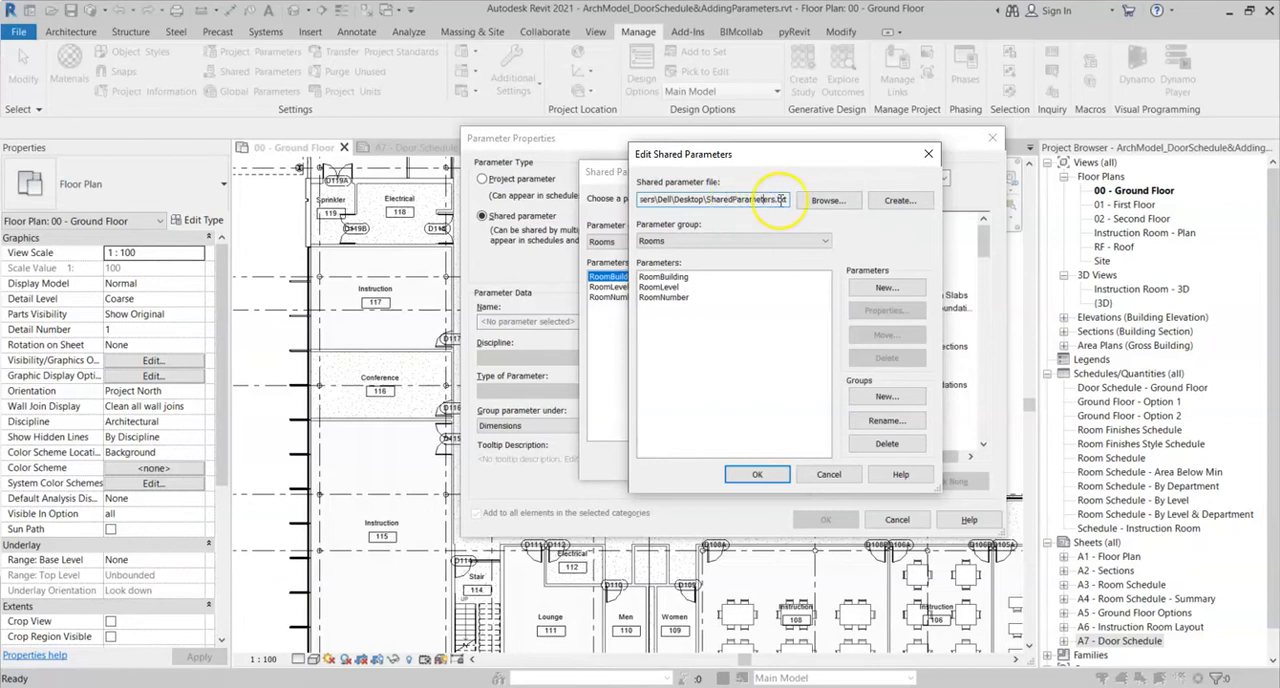
{"action": "left_click", "coordinate": [736, 197]}
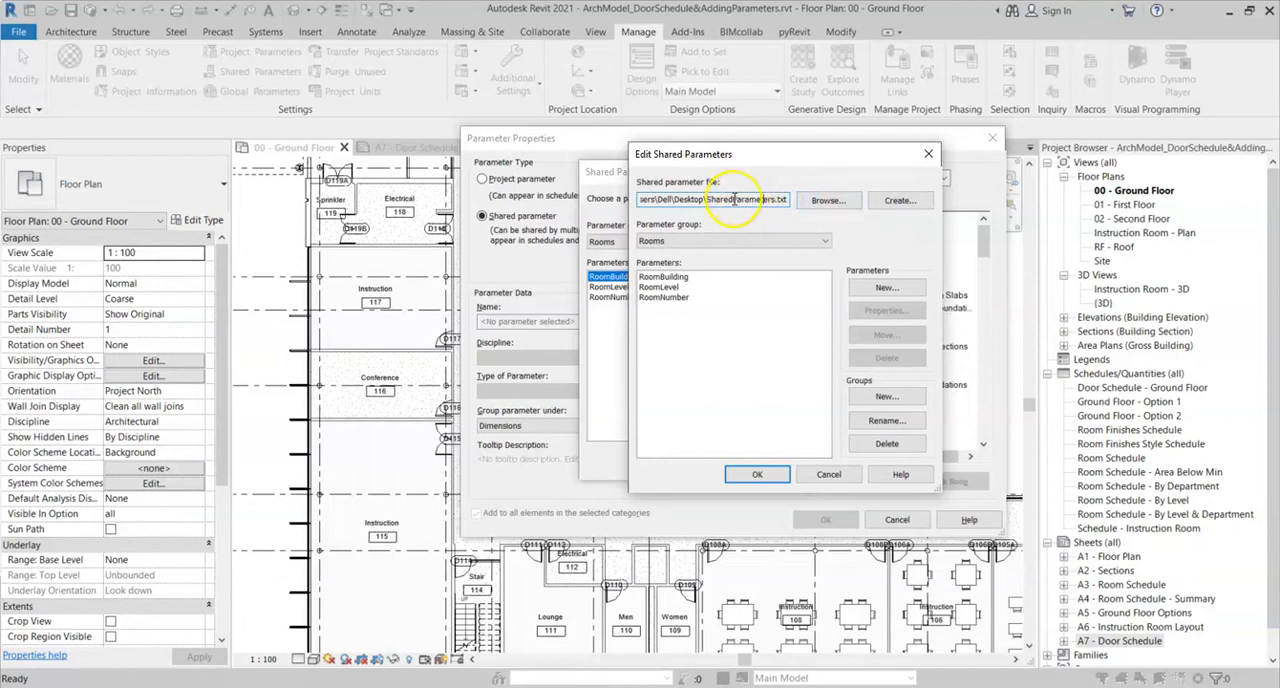
{"action": "left_click", "coordinate": [899, 203]}
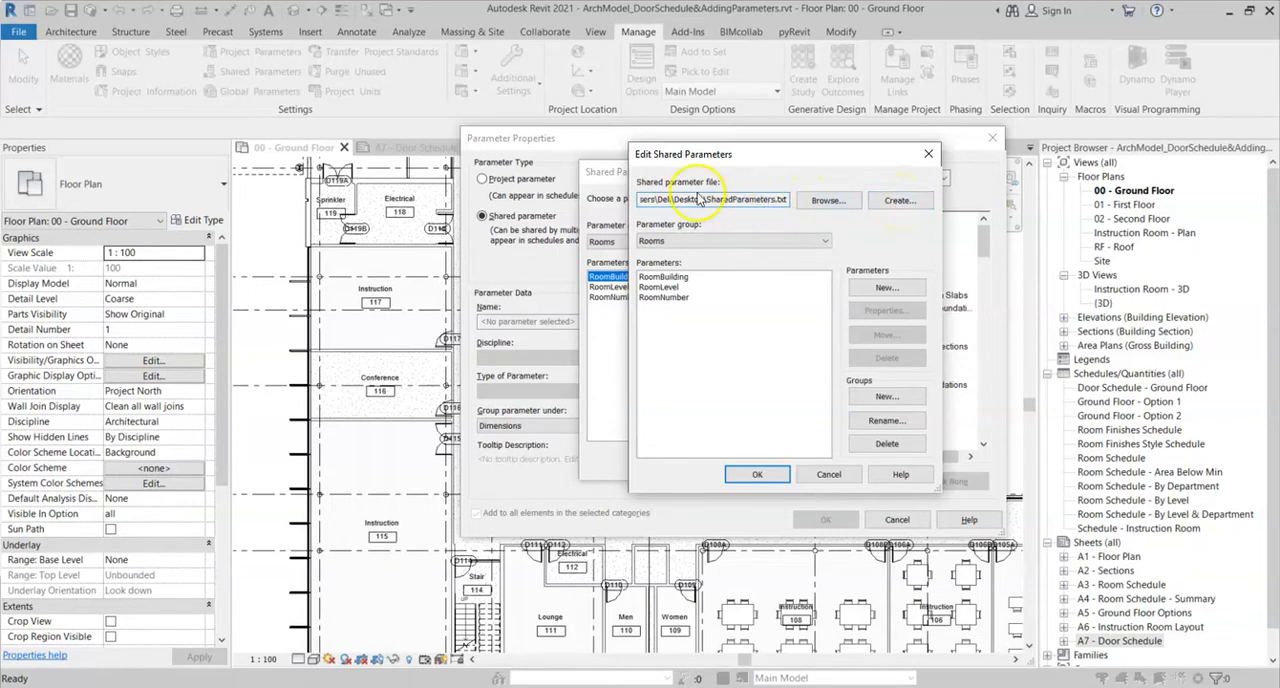
{"action": "left_click", "coordinate": [688, 245]}
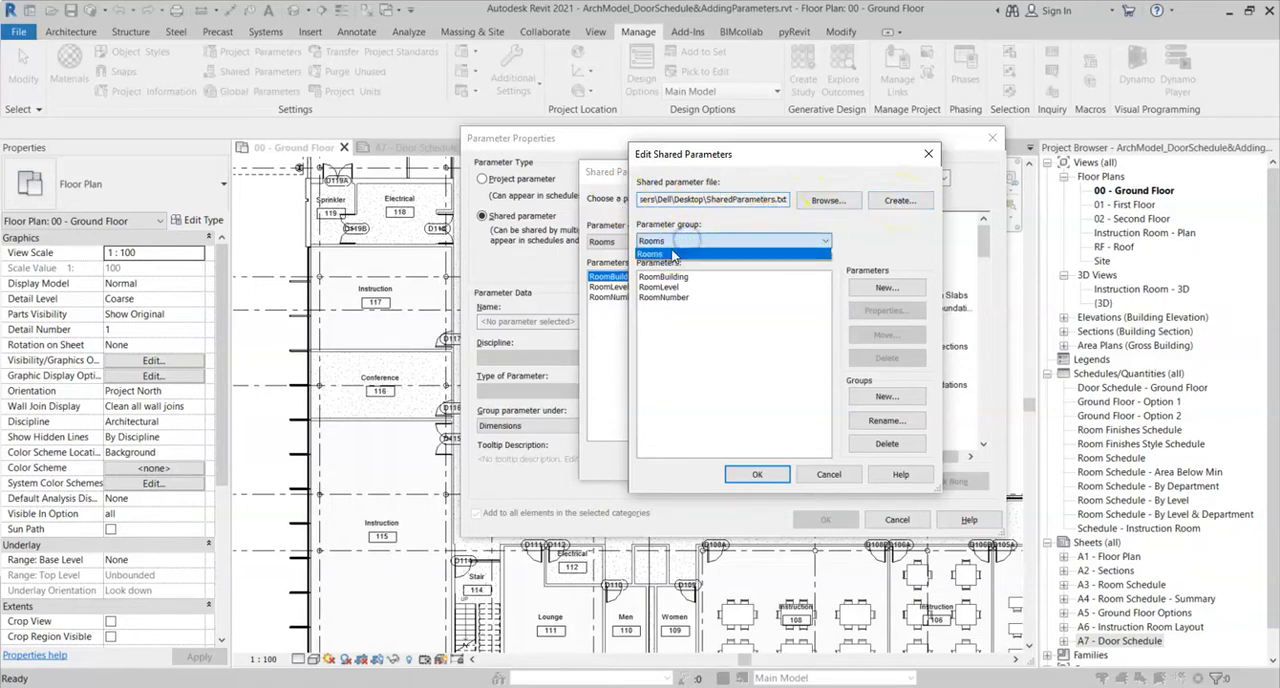
{"action": "left_click", "coordinate": [663, 262]}
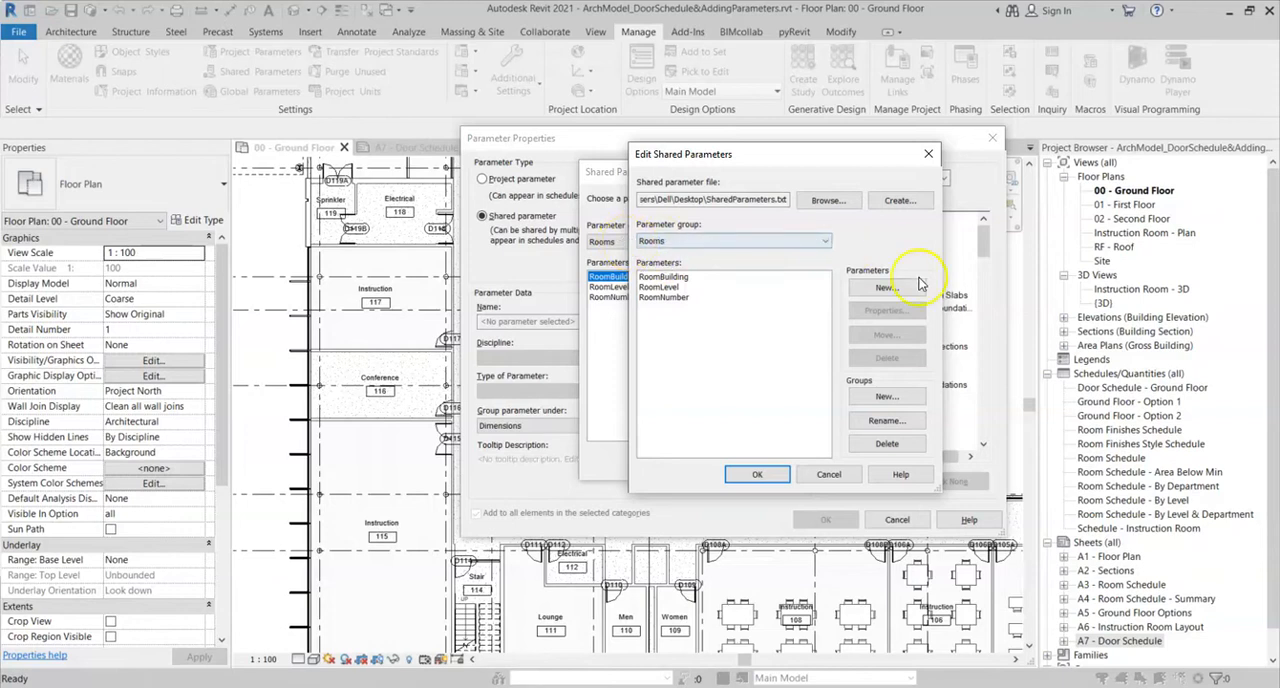
- Create a parameter group named Doors in the SharedParameters.txt file and check the parameter group list
{"action": "left_click", "coordinate": [883, 399]}
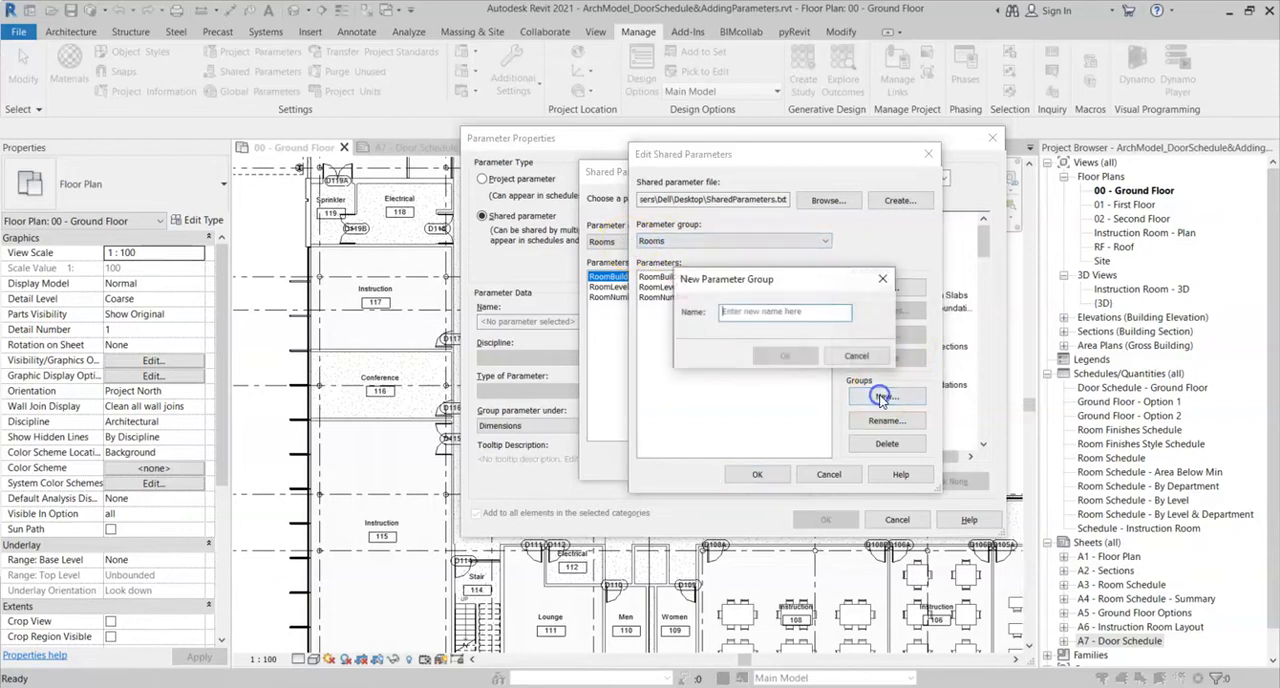
{"action": "type", "text": "Doors"}
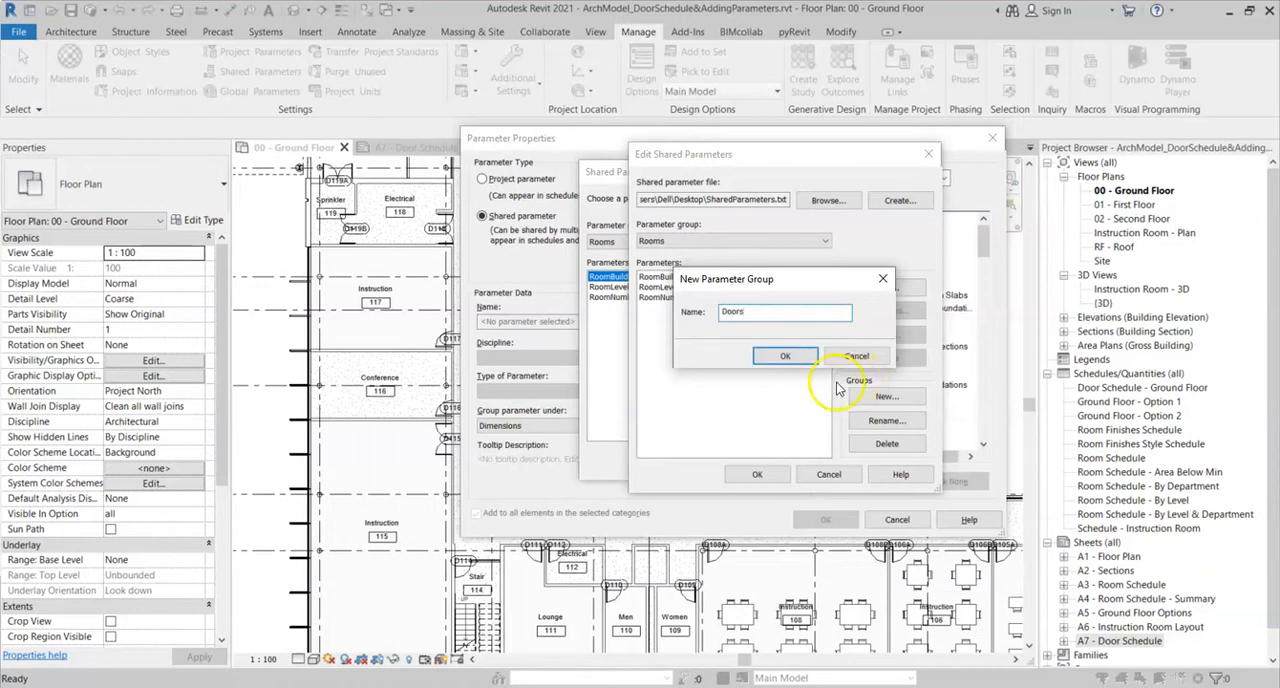
{"action": "left_click", "coordinate": [785, 356]}
{"action": "left_click", "coordinate": [743, 241]}
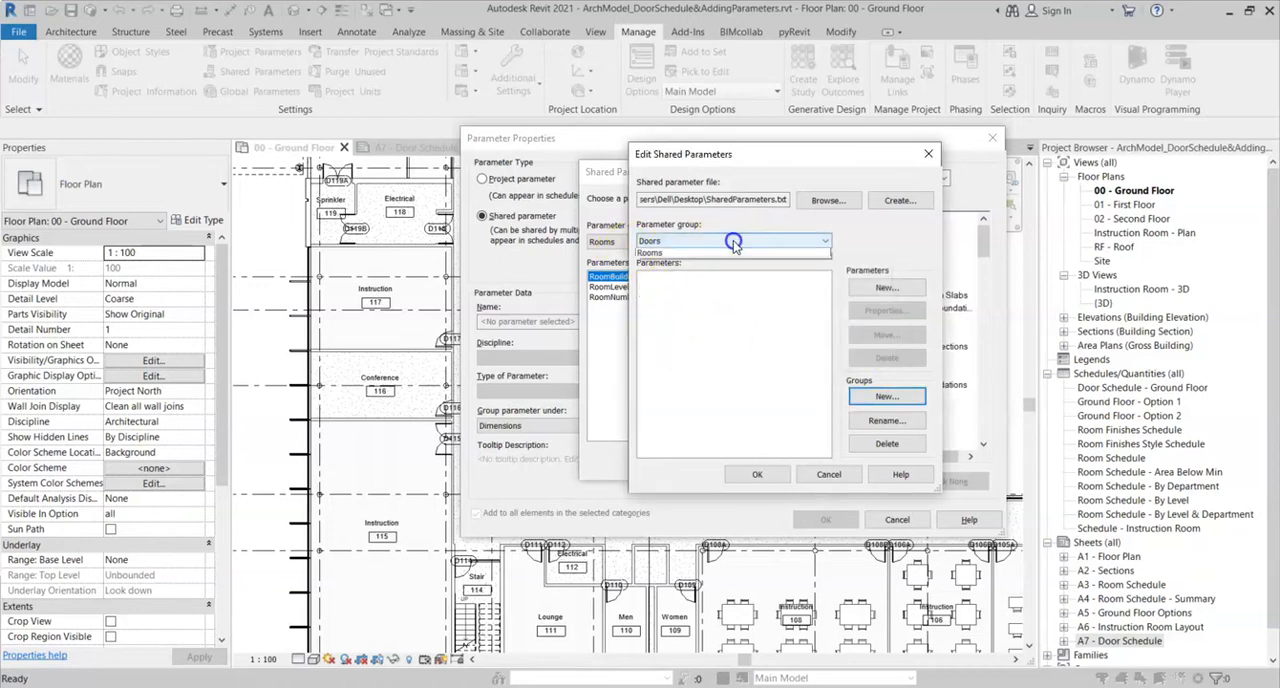
- Create a shared parameter named Access Control in the Doors group, with the Common discipline and Yes/No as its type
{"action": "left_click", "coordinate": [724, 253]}
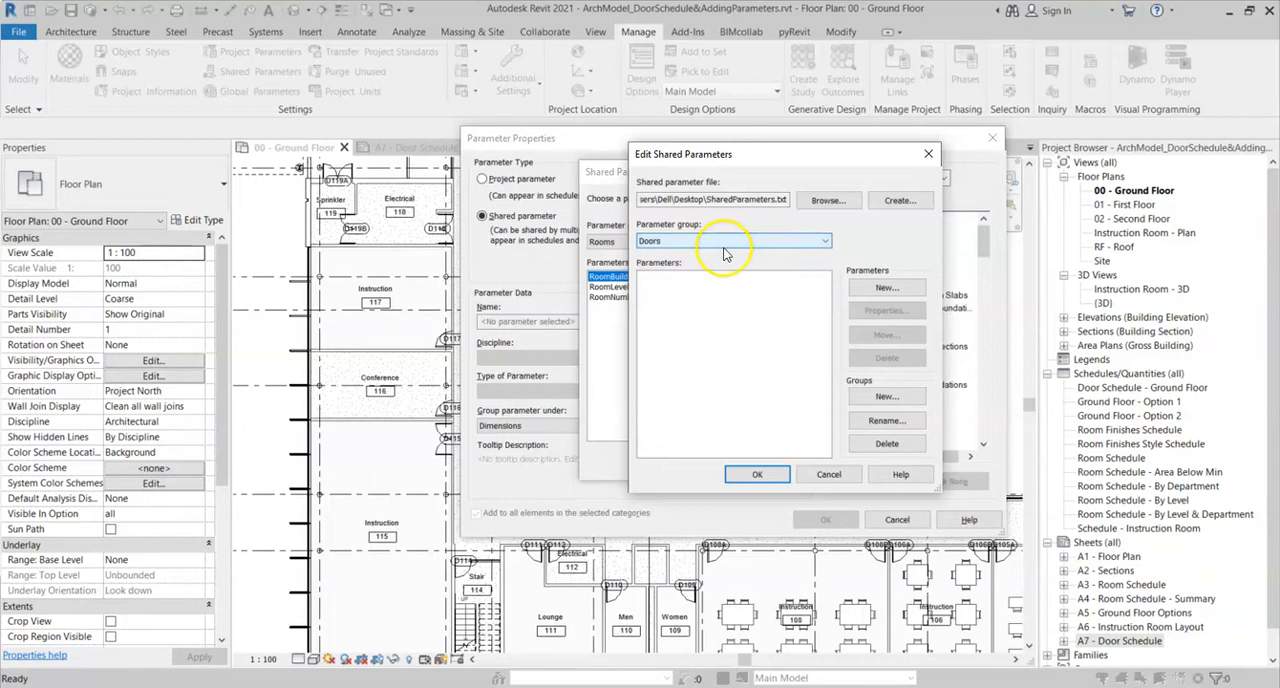
{"action": "left_click", "coordinate": [884, 289]}
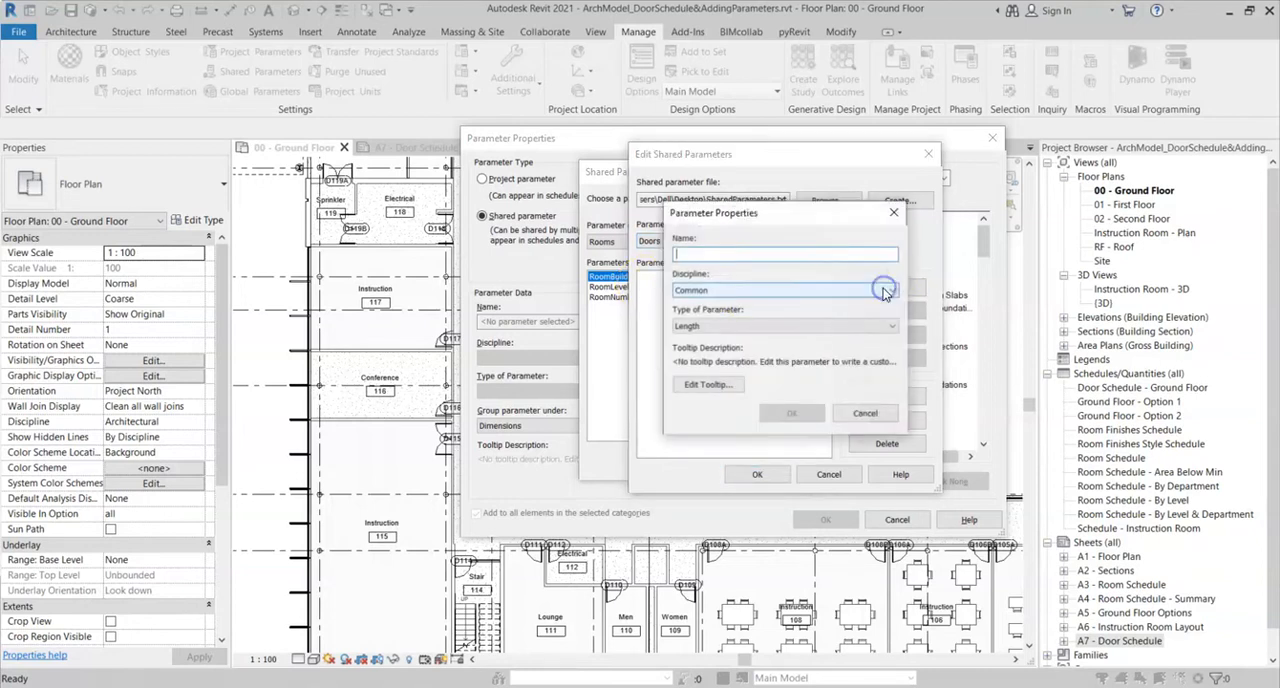
{"action": "type", "text": "Ace"}
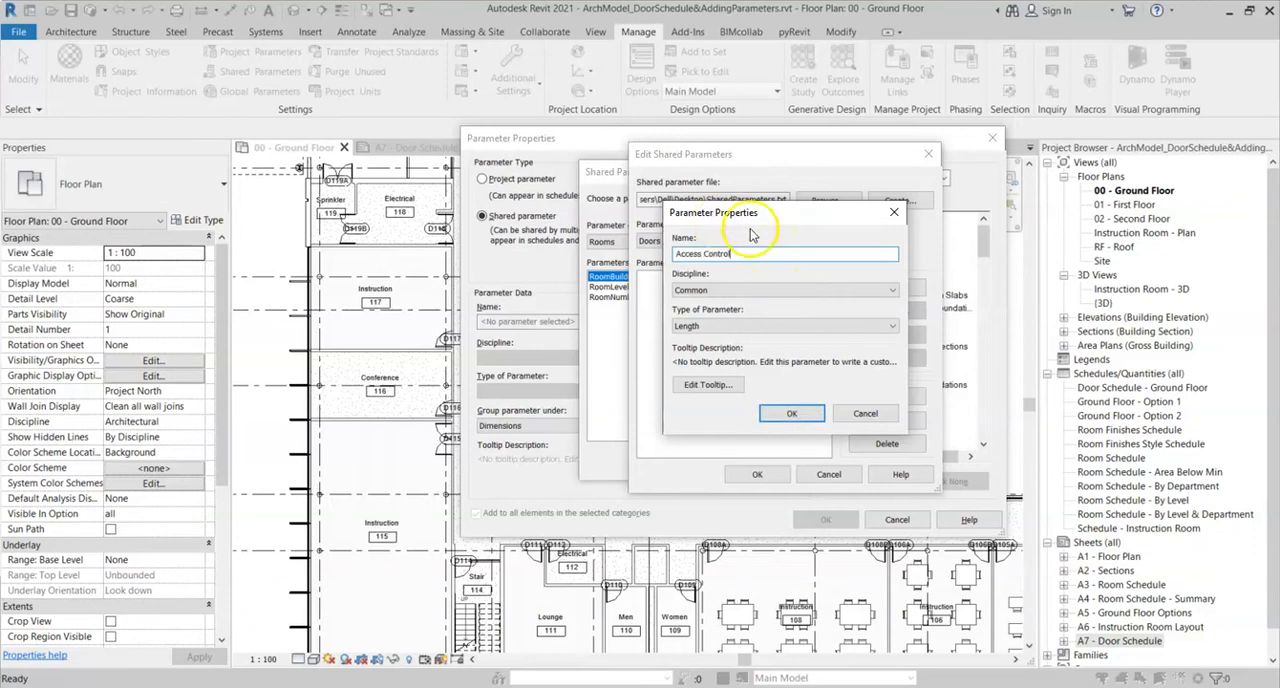
{"action": "left_click", "coordinate": [720, 327]}
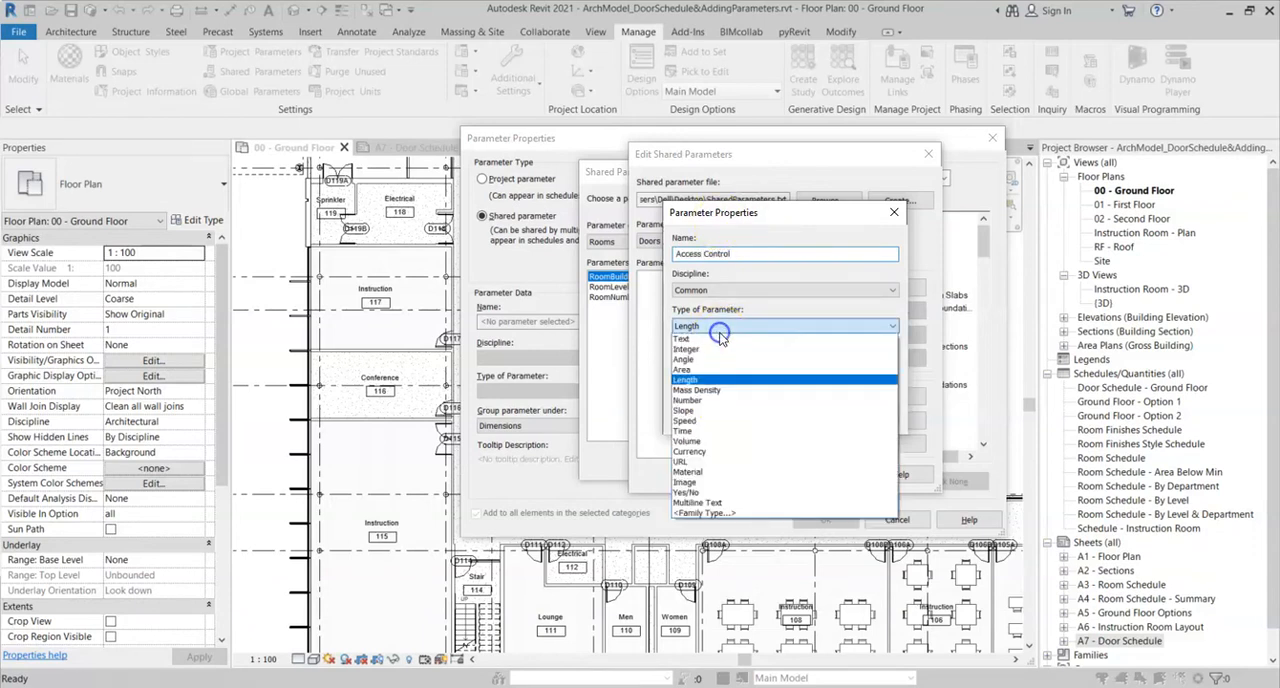
{"action": "left_click", "coordinate": [700, 492]}
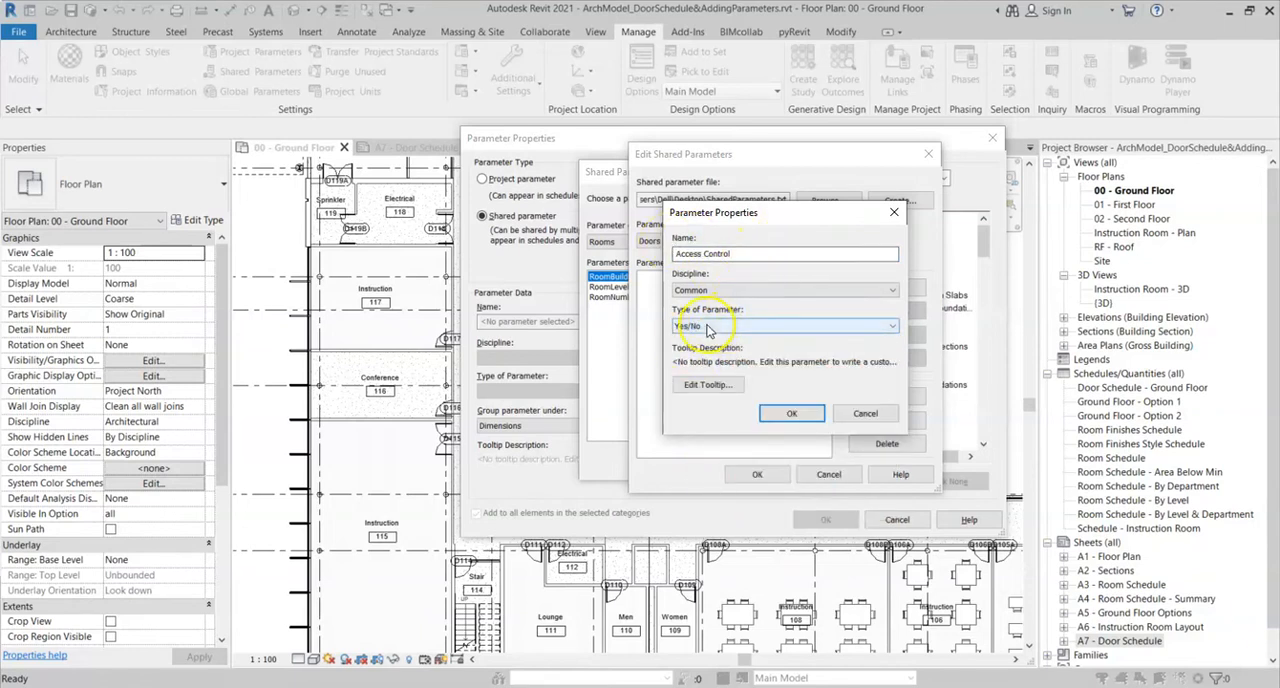
{"action": "left_click", "coordinate": [790, 415]}
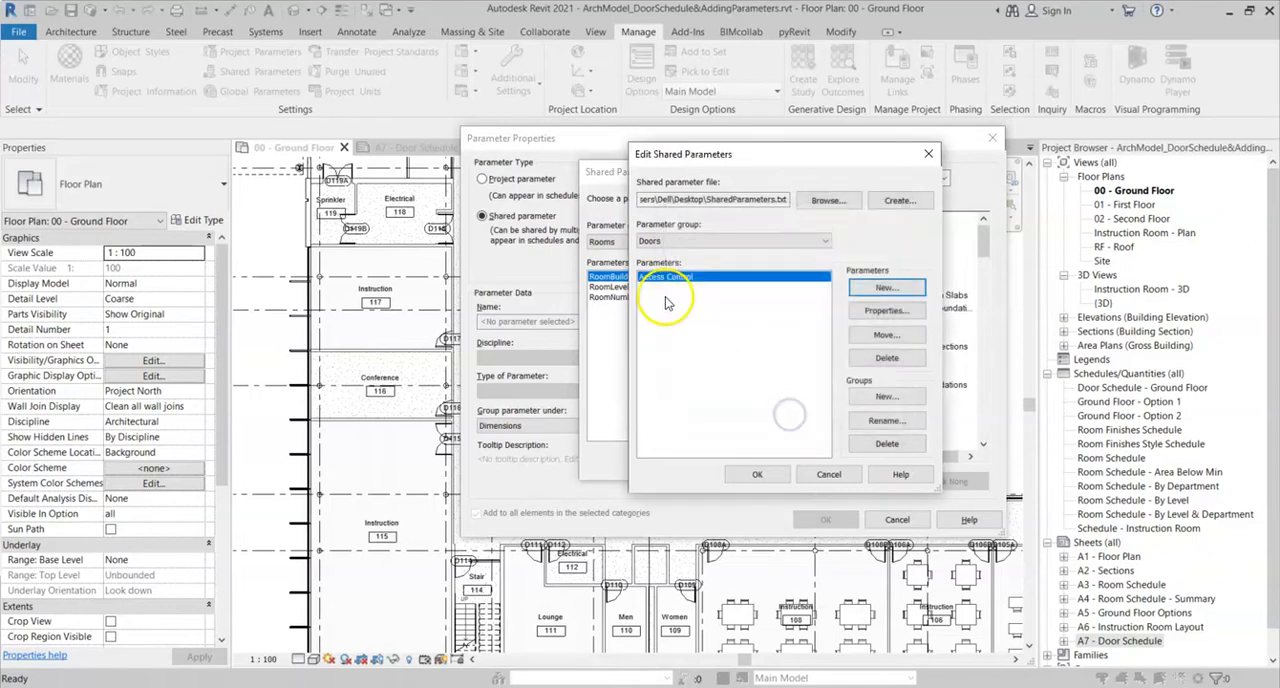
- Review the properties of the Access Control parameter and accept the shared parameter file edits
{"action": "left_click", "coordinate": [870, 311]}
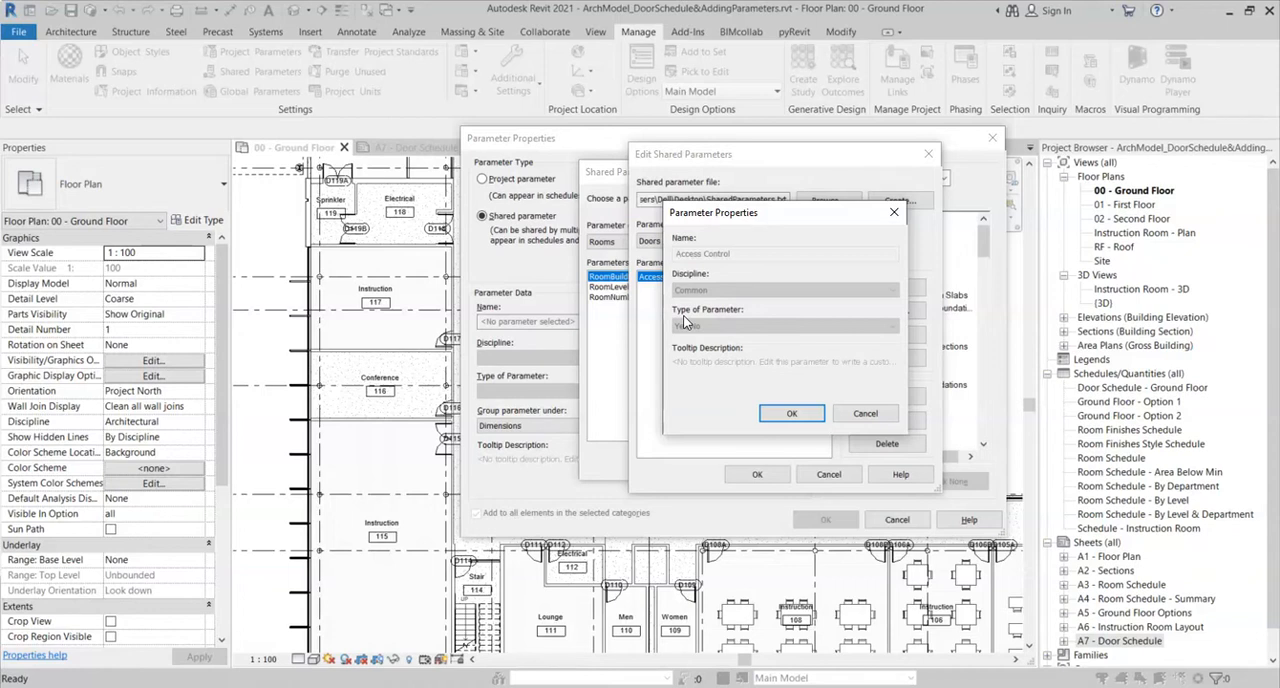
{"action": "left_click", "coordinate": [796, 414]}
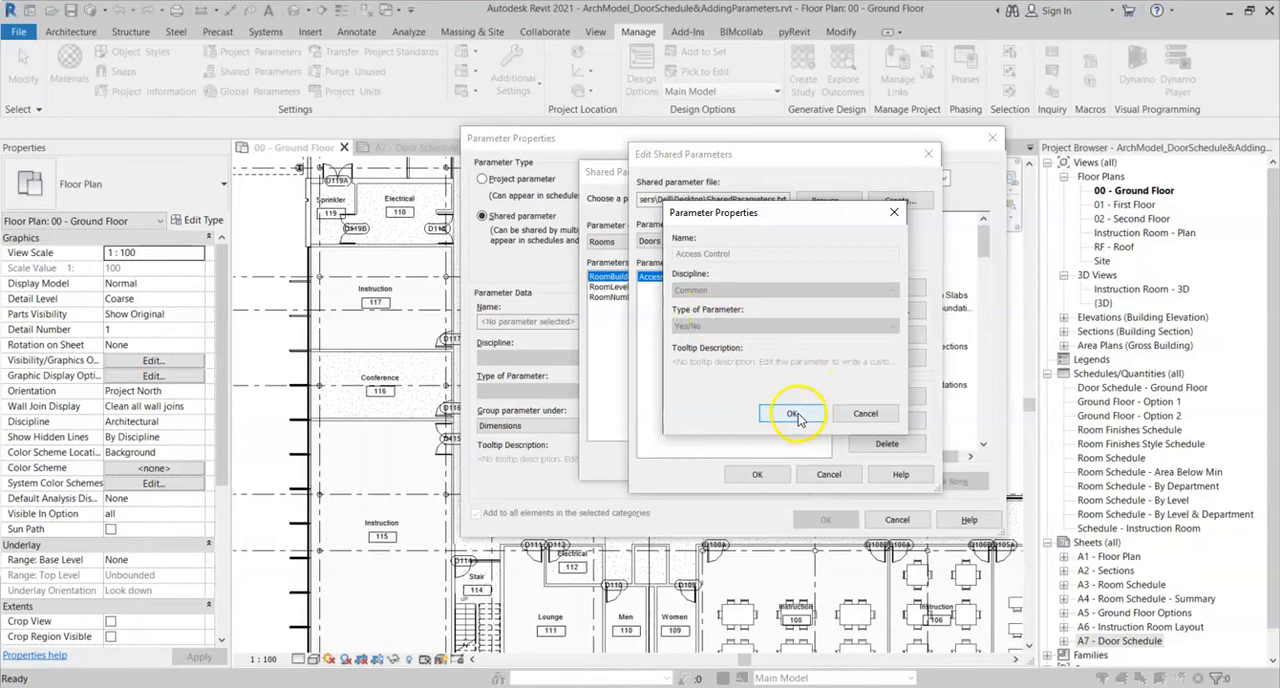
{"action": "left_click", "coordinate": [757, 475]}
- Check the available parameter groups in the shared parameter selection, keeping Doors as the chosen group
{"action": "left_click", "coordinate": [620, 242]}
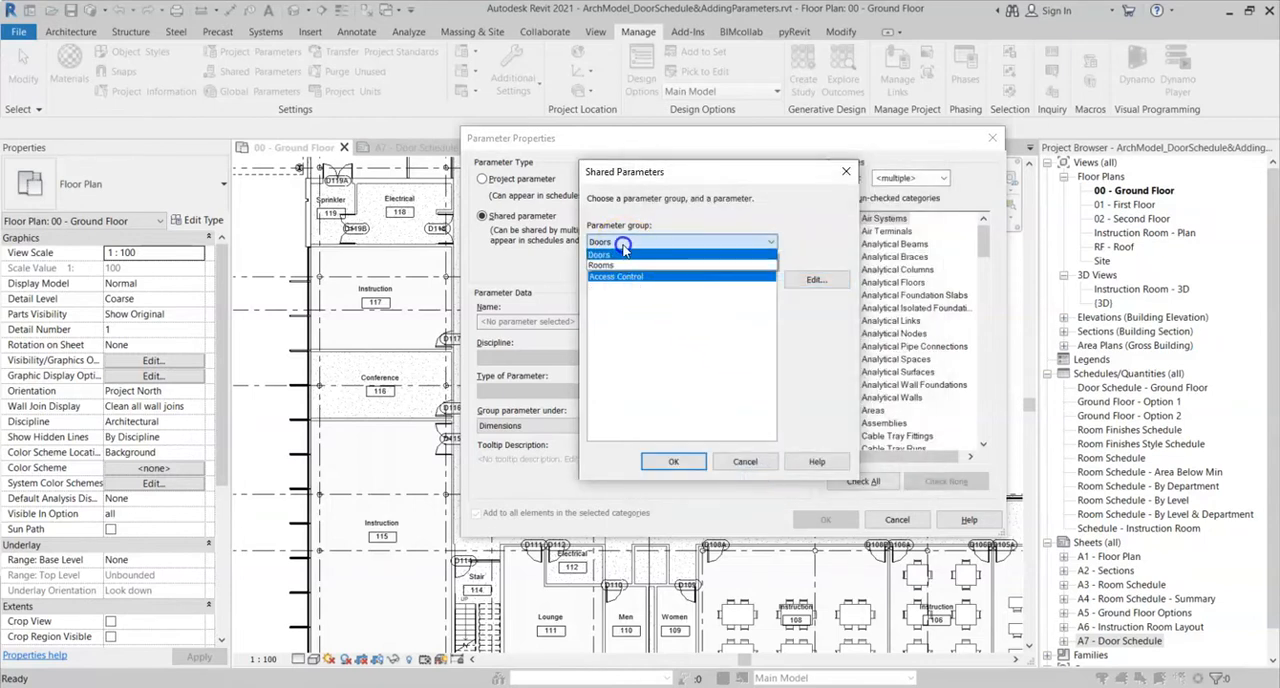
{"action": "left_click", "coordinate": [614, 244]}
{"action": "left_click", "coordinate": [633, 243]}
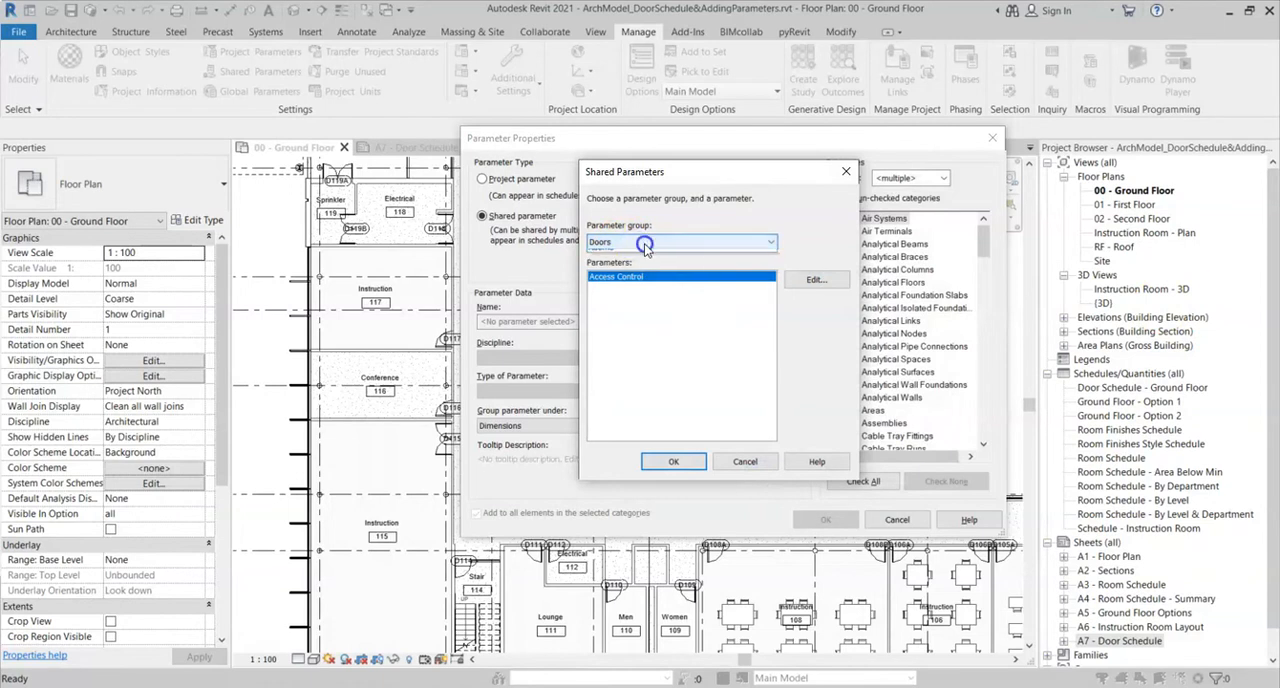
{"action": "left_click", "coordinate": [646, 254]}
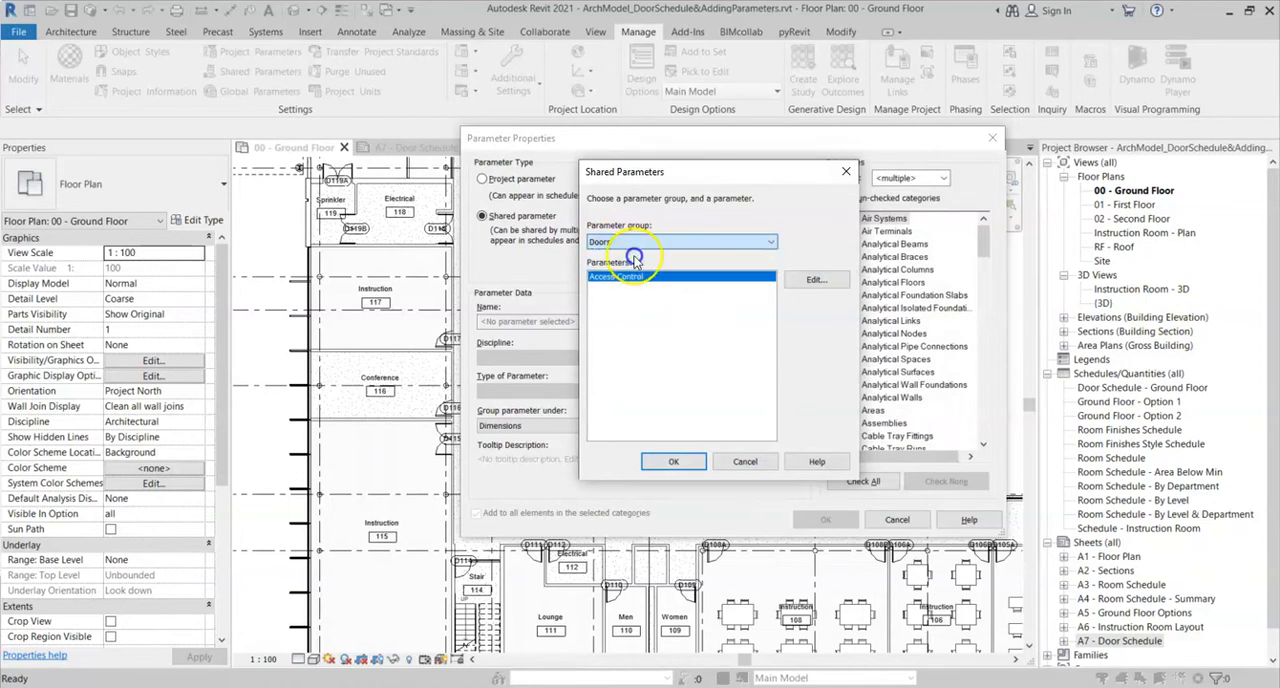
- Switch to SharedParameters.txt in Notepad++ and examine its do-not-edit note and the Rooms and Doors group lines
{"action": "key", "text": "alt+Tab"}
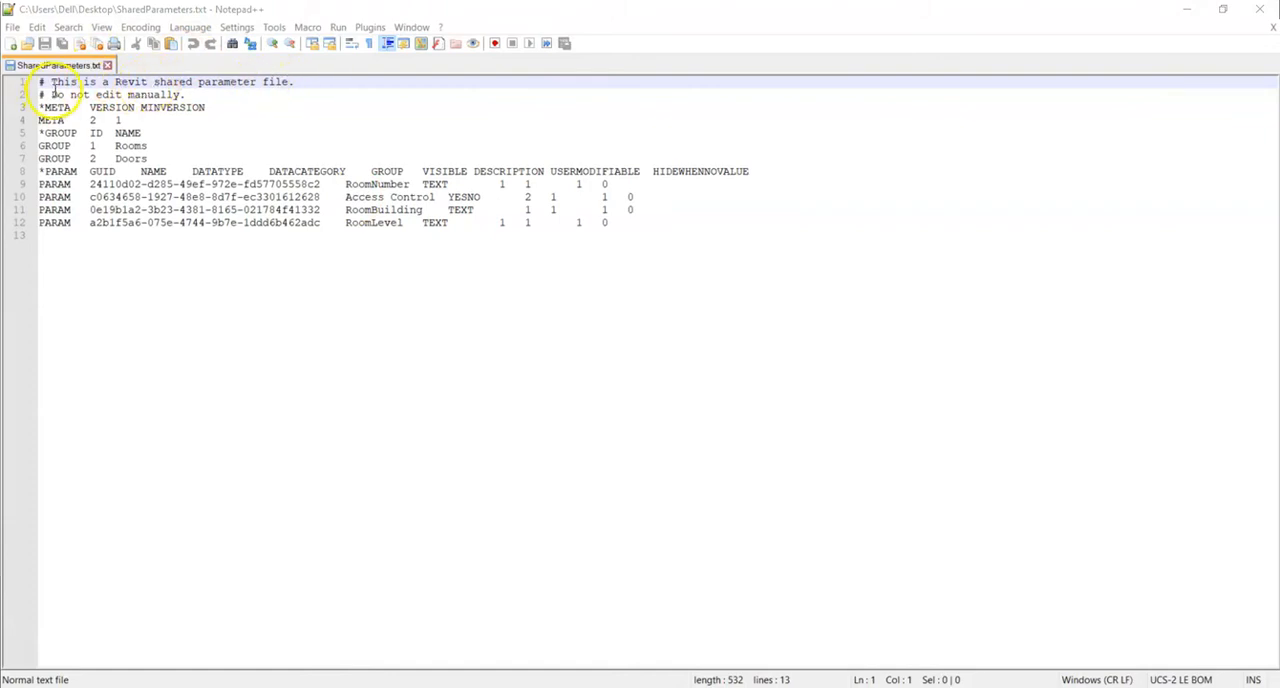
{"action": "left_click_drag", "start_coordinate": [54, 93], "coordinate": [178, 92]}
{"action": "left_click", "coordinate": [623, 117]}
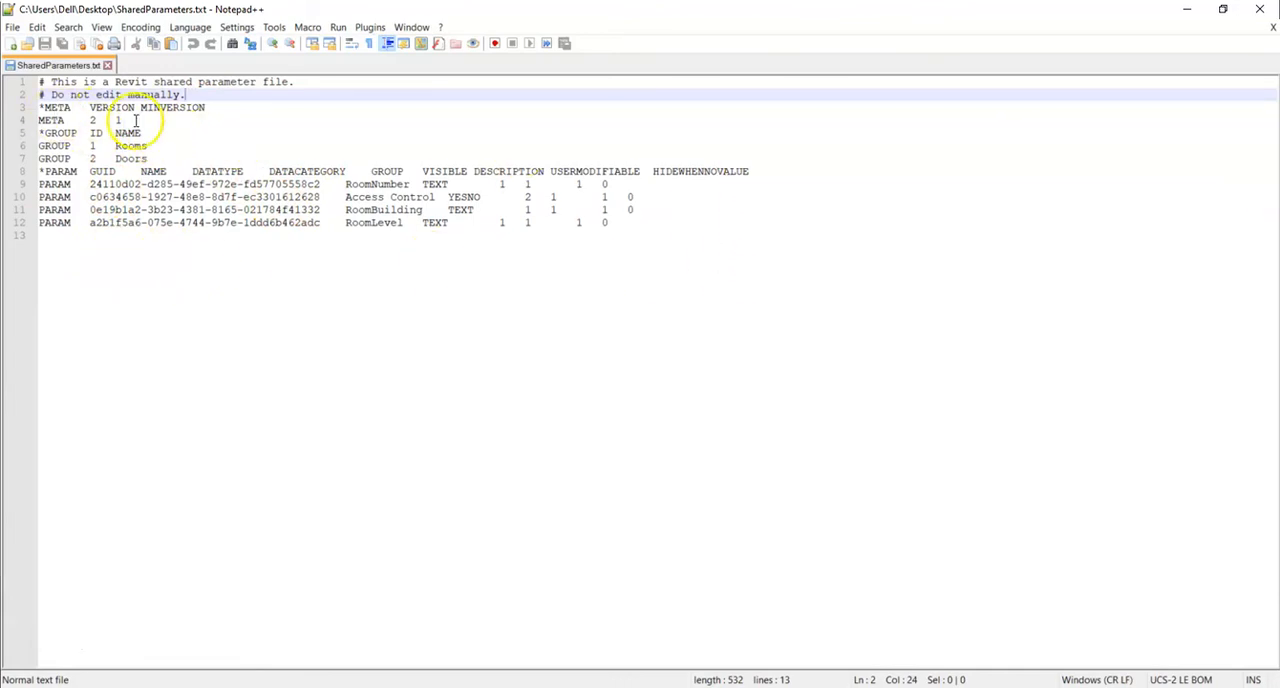
{"action": "left_click_drag", "start_coordinate": [150, 158], "coordinate": [34, 157]}
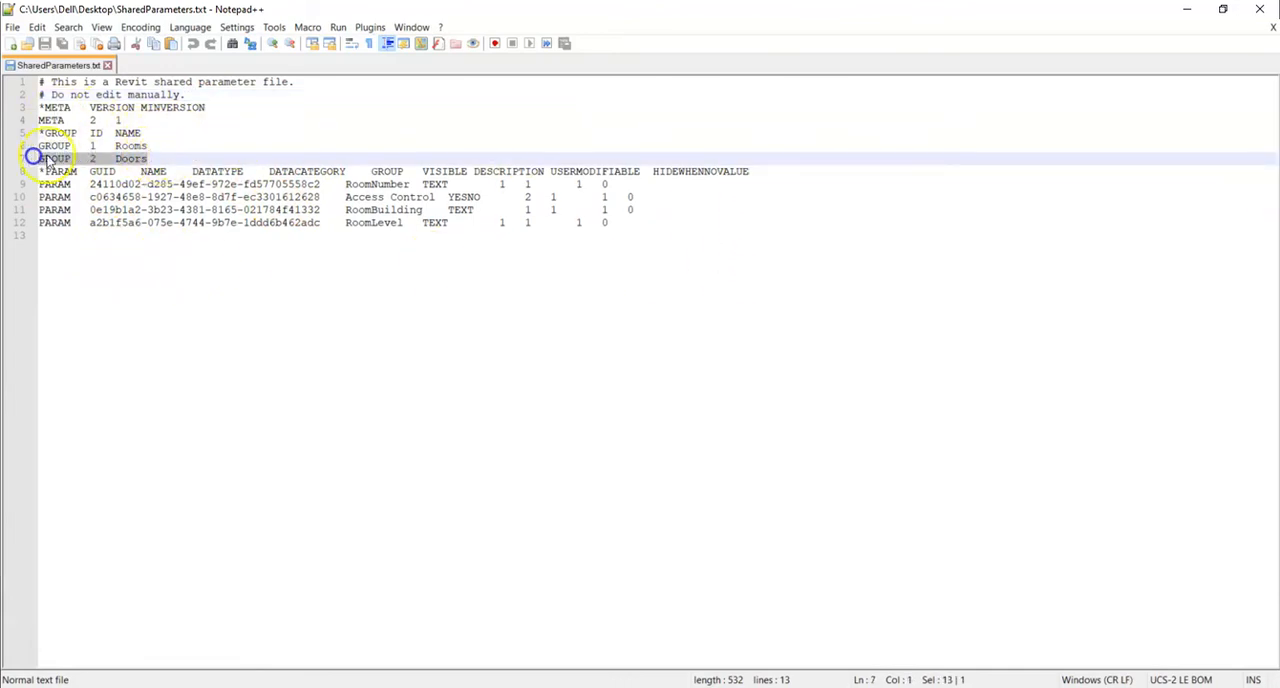
{"action": "left_click_drag", "start_coordinate": [152, 145], "coordinate": [17, 145]}
- Examine the parameter GUIDs and the Access Control name and data type in the text file, and return to Revit
{"action": "left_click", "coordinate": [125, 184]}
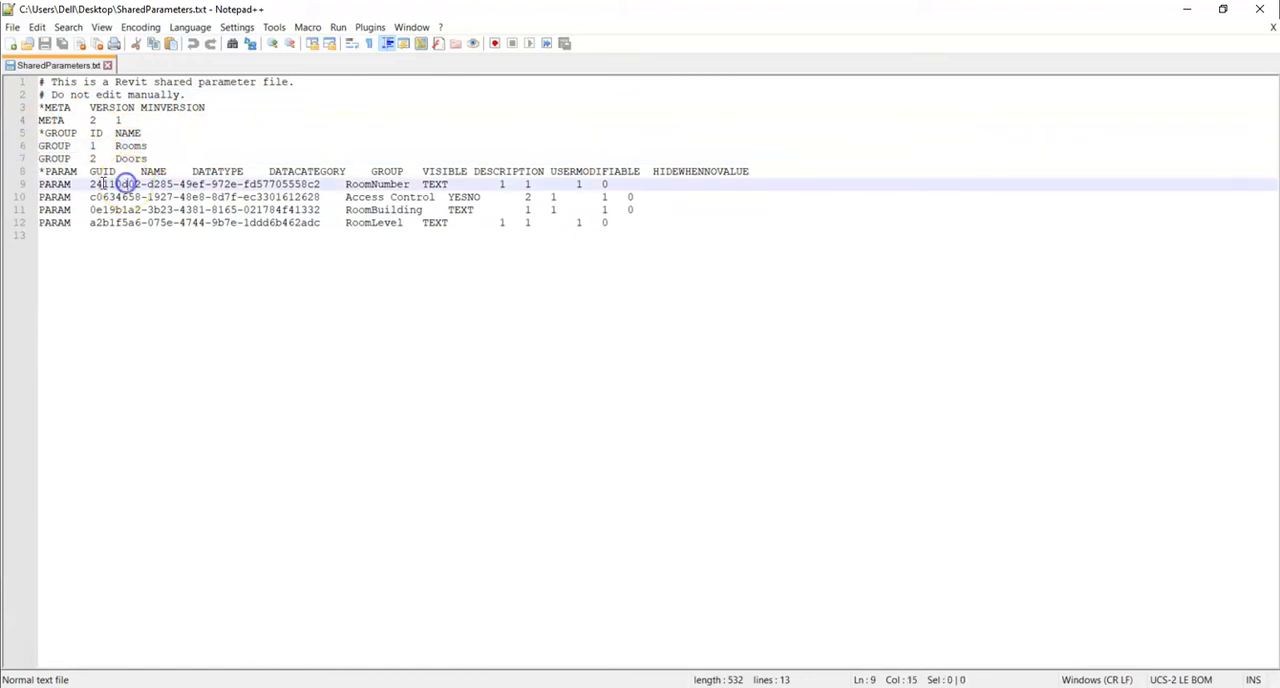
{"action": "left_click_drag", "start_coordinate": [90, 184], "coordinate": [321, 184]}
{"action": "left_click_drag", "start_coordinate": [90, 197], "coordinate": [318, 197]}
{"action": "left_click", "coordinate": [318, 197]}
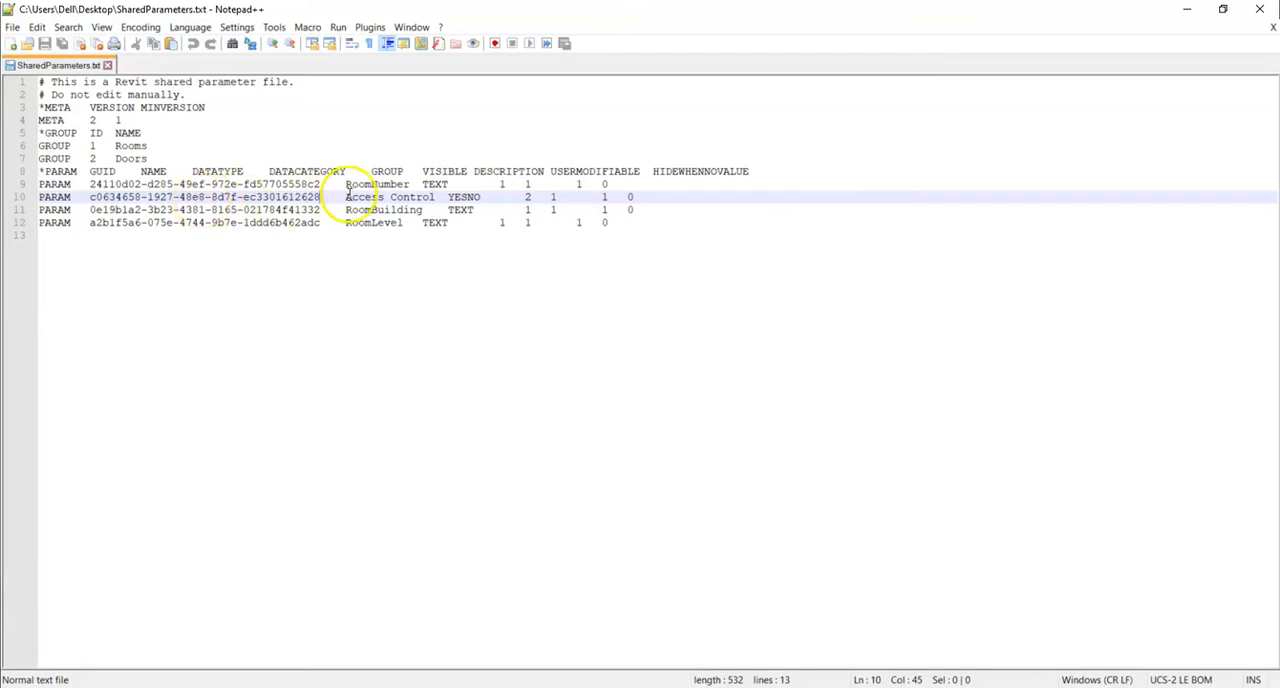
{"action": "left_click_drag", "start_coordinate": [346, 197], "coordinate": [434, 197]}
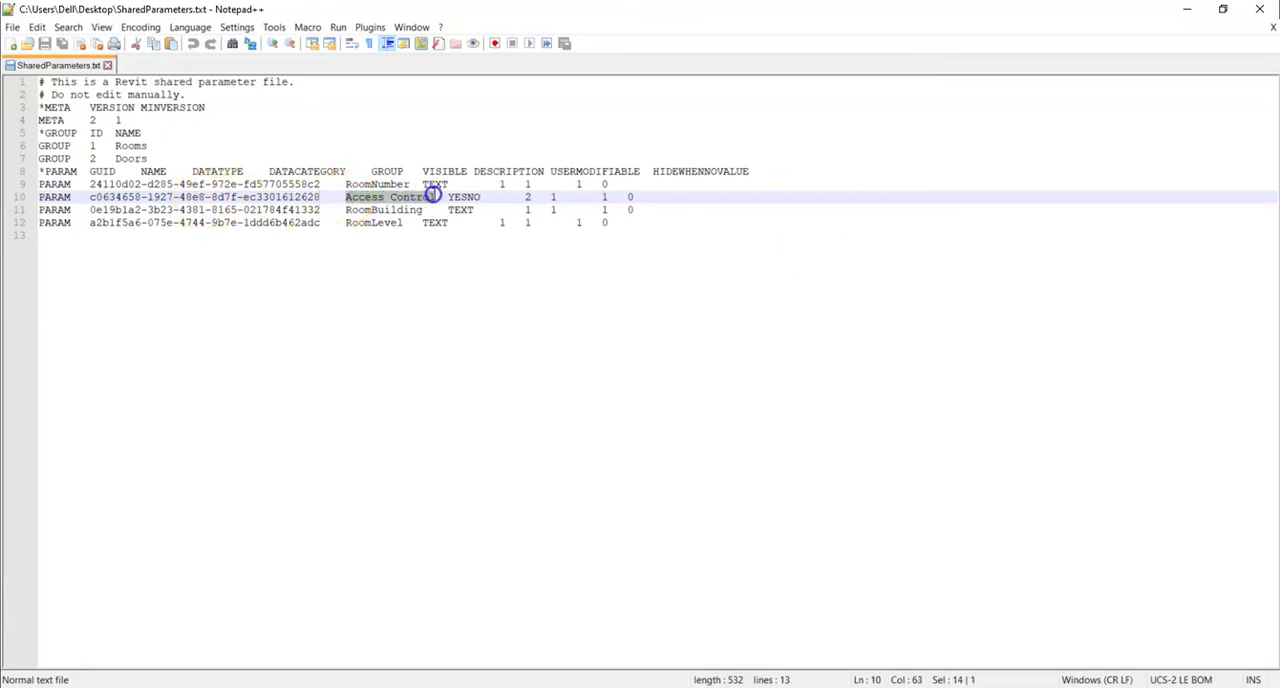
{"action": "left_click", "coordinate": [465, 197]}
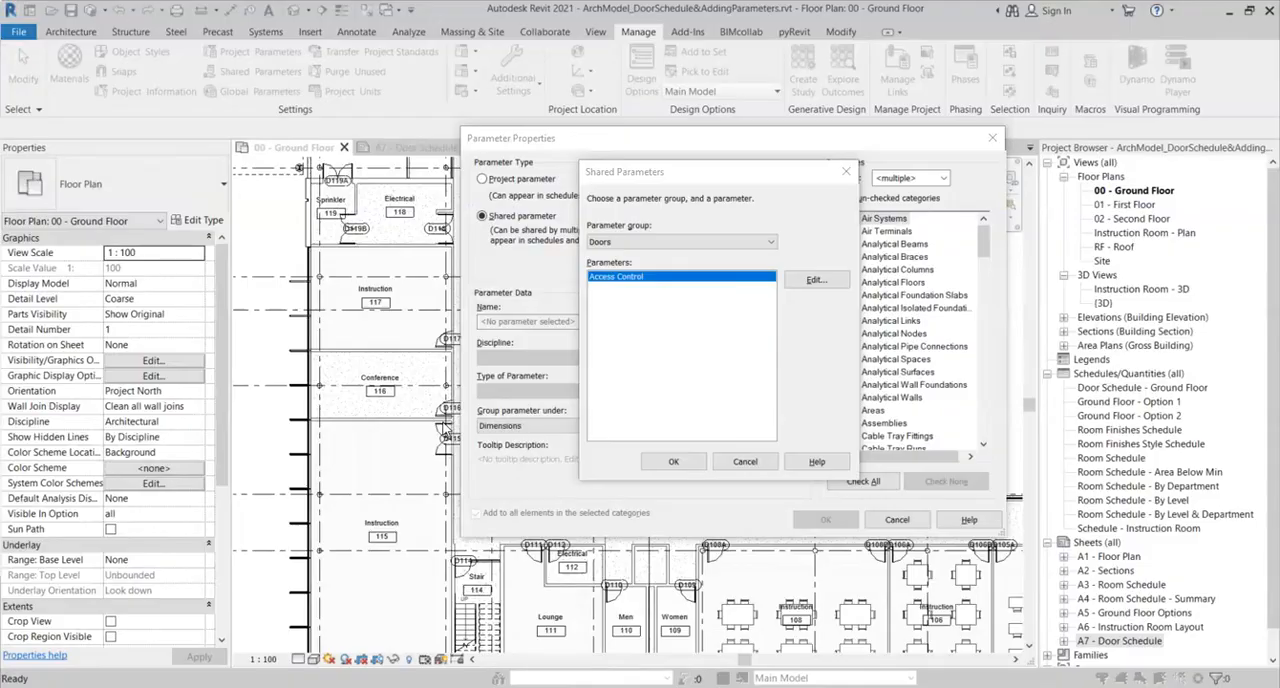
{"action": "left_click", "coordinate": [420, 432]}
- Choose the Access Control parameter from the Doors group as the shared parameter to add to the project
{"action": "left_click_drag", "start_coordinate": [678, 172], "coordinate": [714, 165]}
{"action": "left_click", "coordinate": [670, 234]}
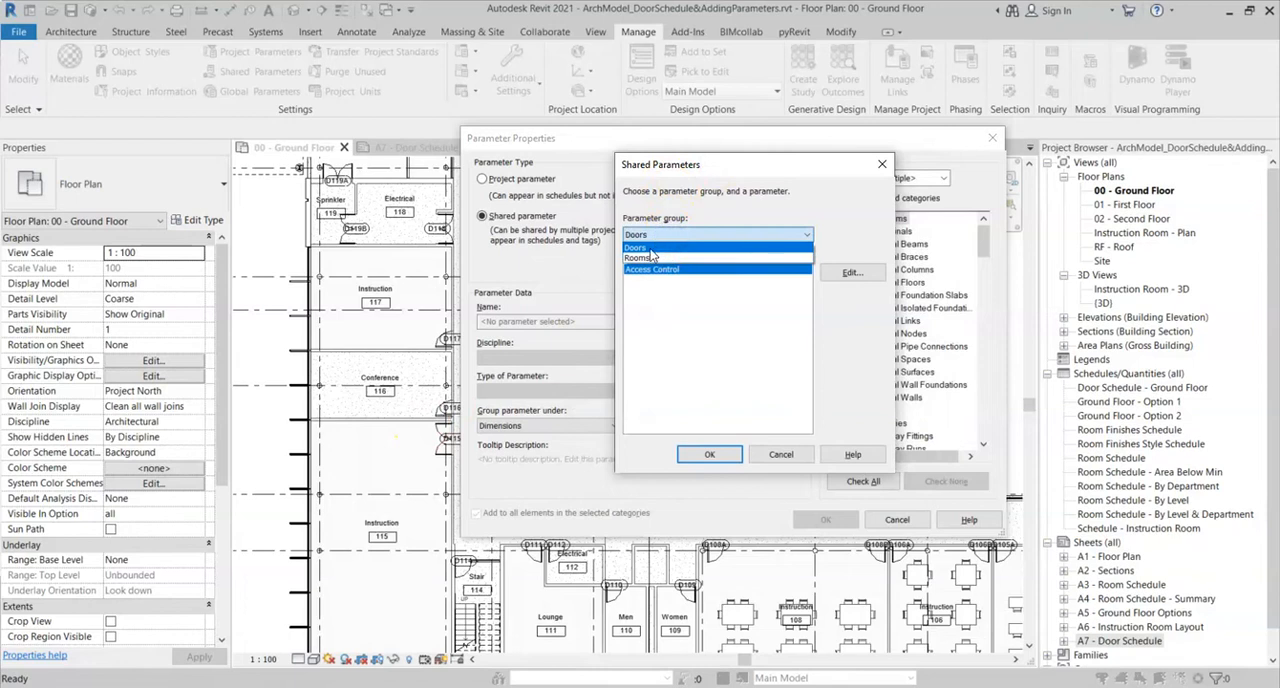
{"action": "left_click", "coordinate": [651, 249]}
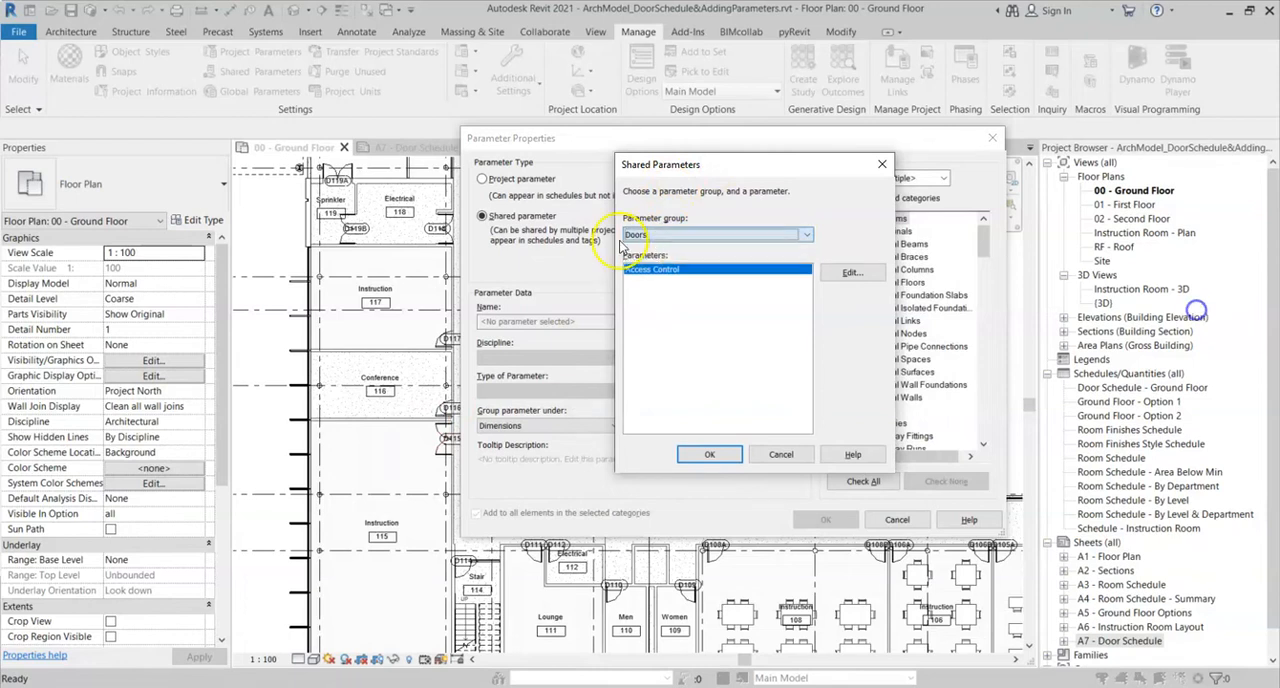
{"action": "left_click", "coordinate": [710, 456]}
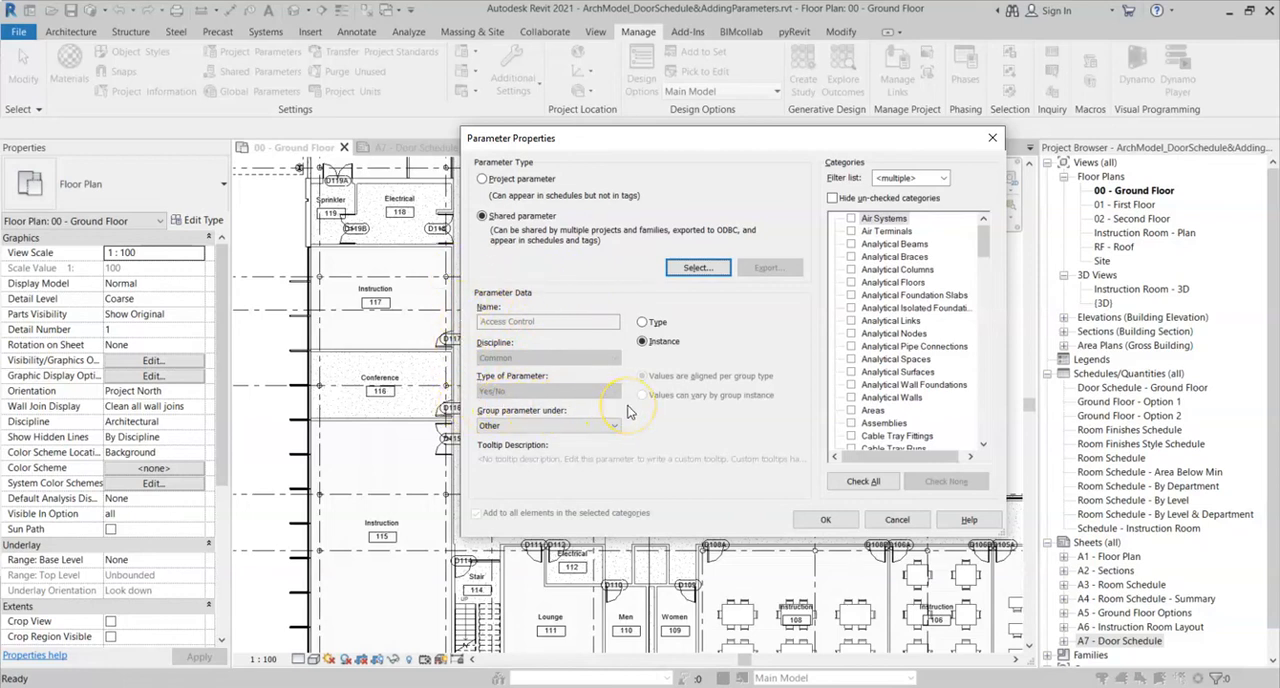
- Group the Access Control parameter under Identity Data, assign it to the Doors category, and accept the project parameters
{"action": "left_click", "coordinate": [525, 432]}
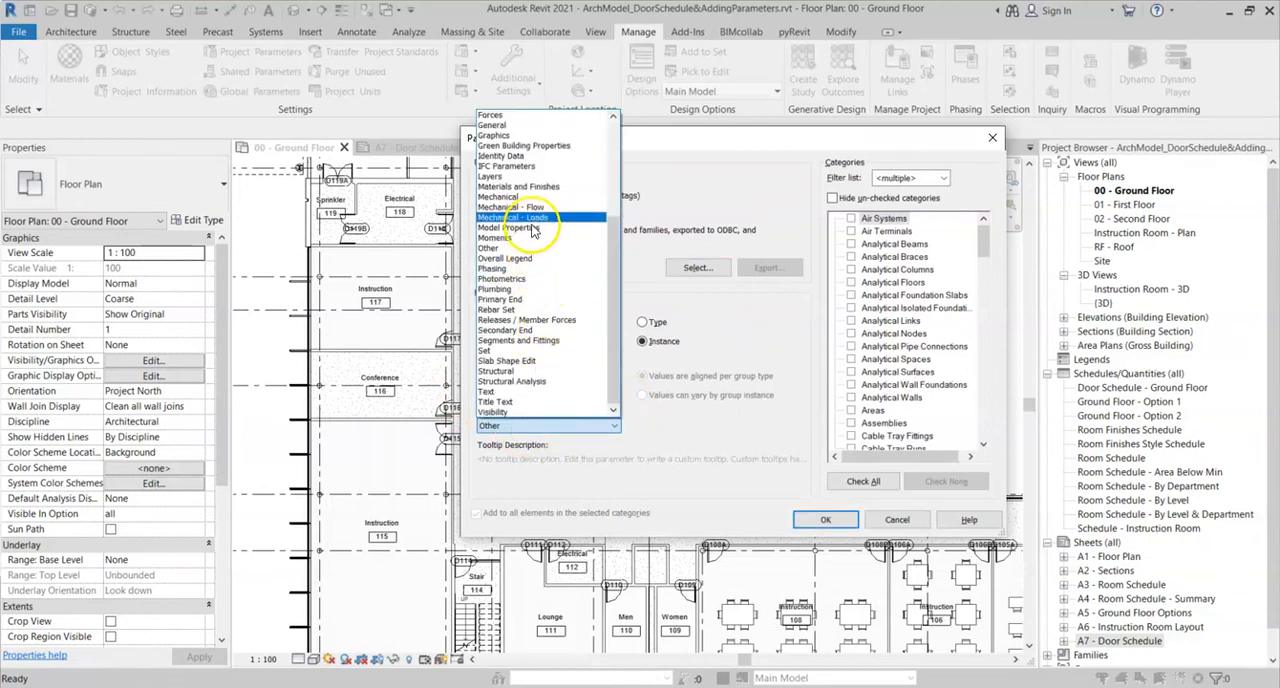
{"action": "left_click", "coordinate": [528, 158]}
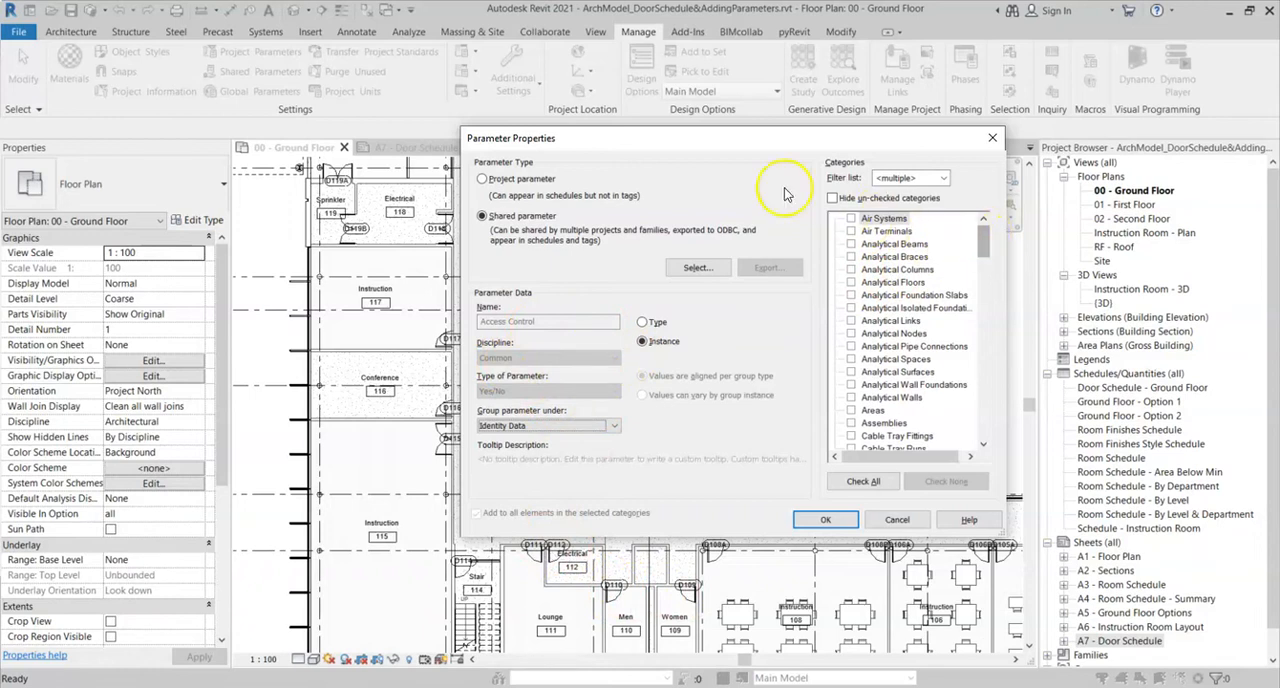
{"action": "left_click_drag", "start_coordinate": [985, 238], "coordinate": [985, 285]}
{"action": "left_click", "coordinate": [851, 295]}
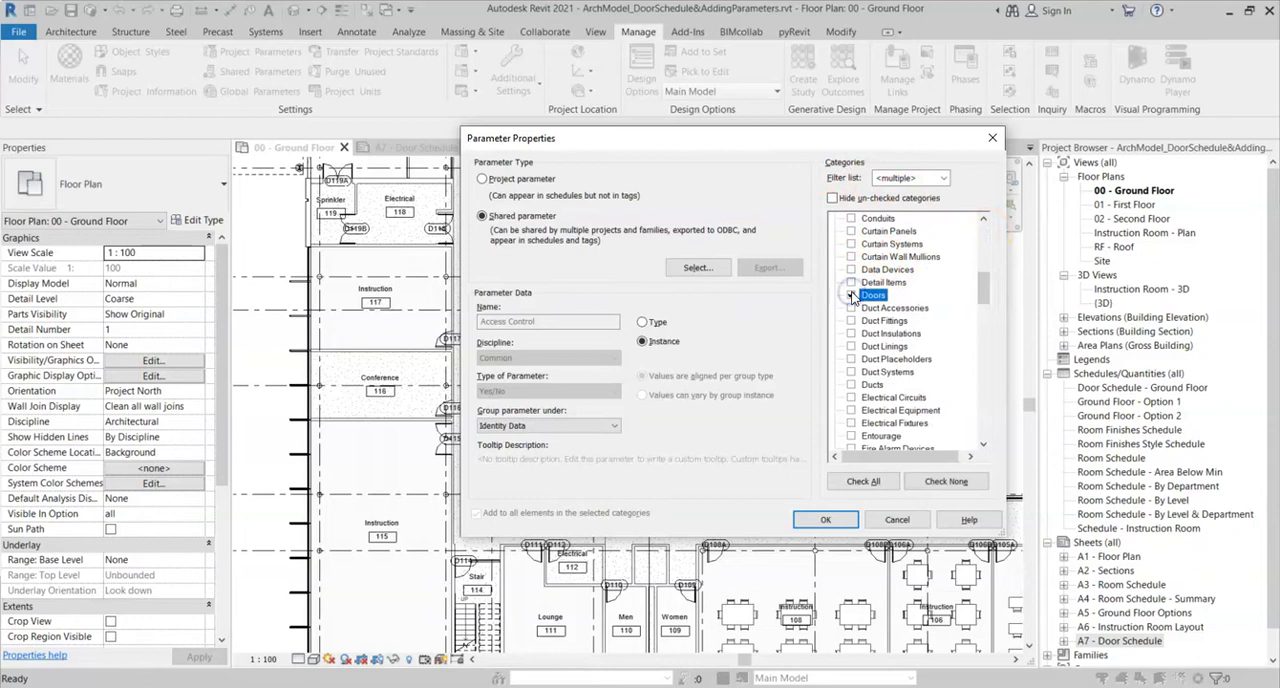
{"action": "left_click", "coordinate": [825, 522]}
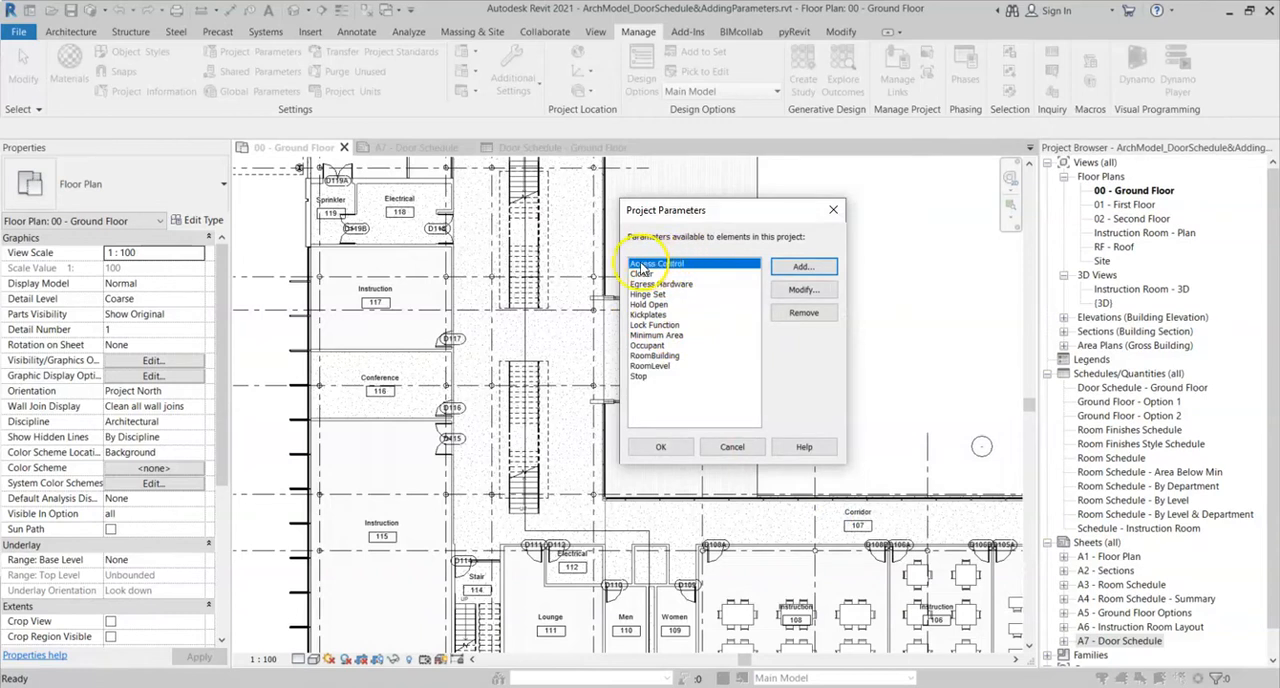
{"action": "left_click", "coordinate": [660, 449]}
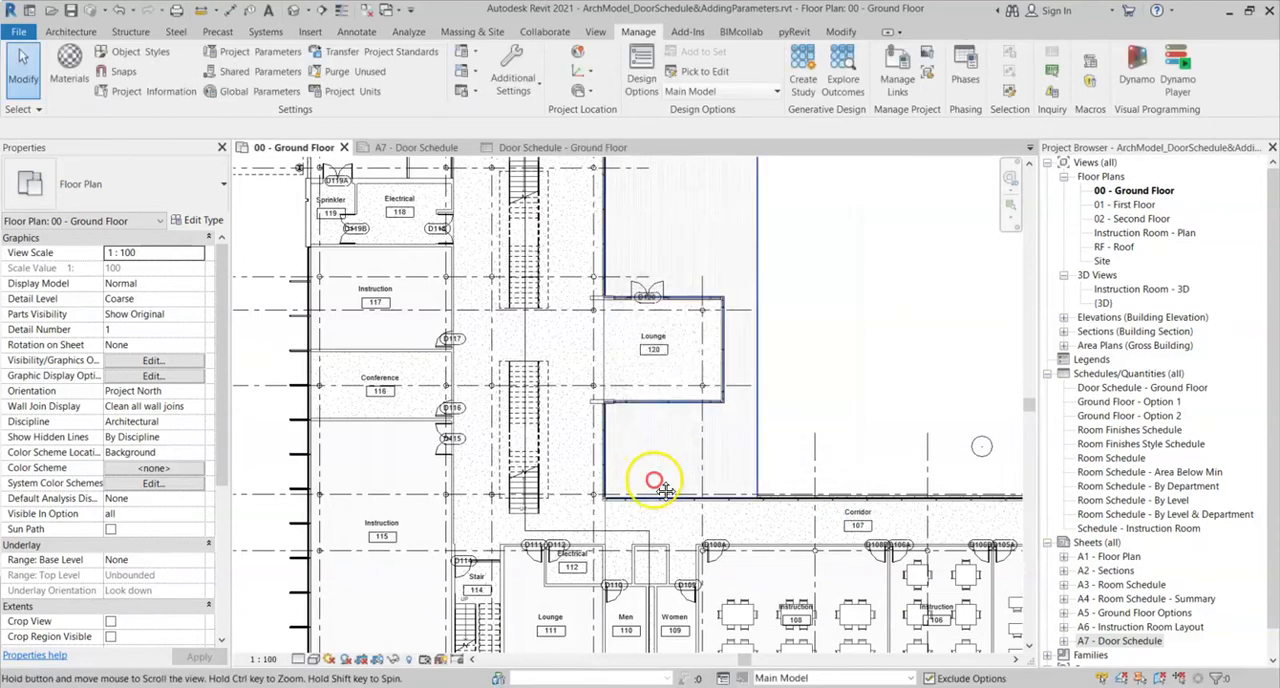
- Select door D110 at the Men room and check the Access Control parameter in its identity data
{"action": "scroll", "coordinate": [603, 512], "scroll_direction": "down", "scroll_amount": 4}
{"action": "scroll", "coordinate": [603, 512], "scroll_direction": "up", "scroll_amount": 4}
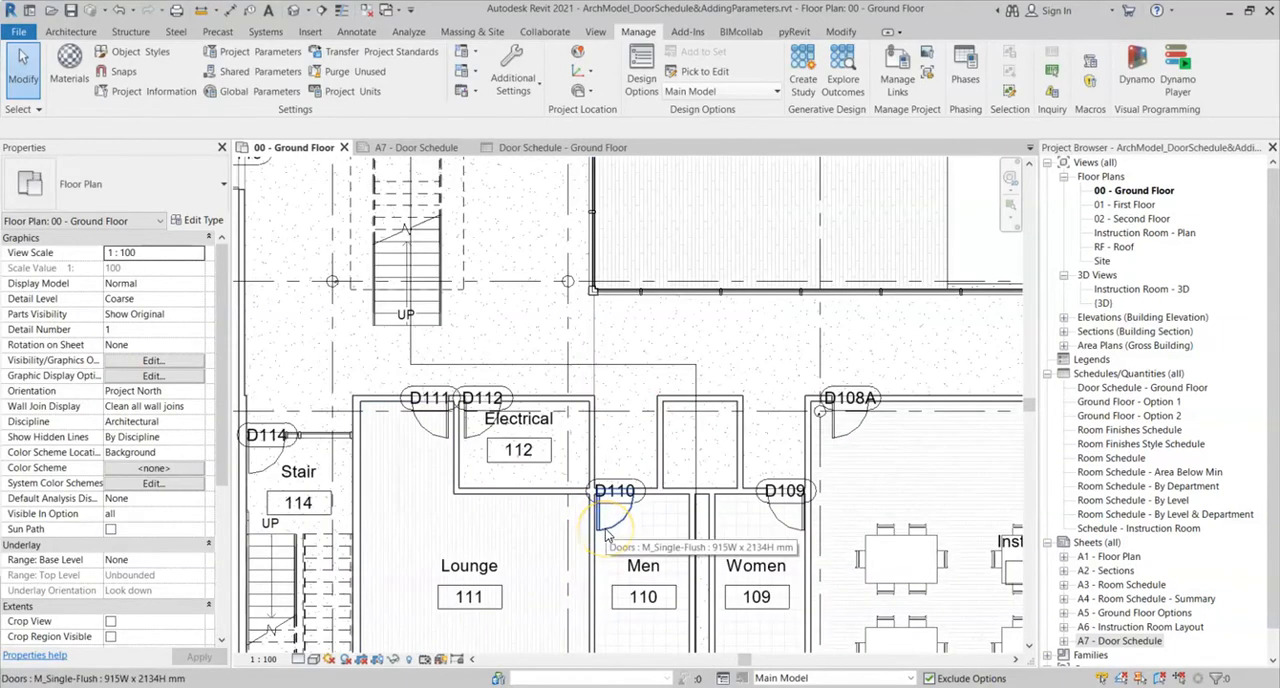
{"action": "left_click", "coordinate": [605, 535]}
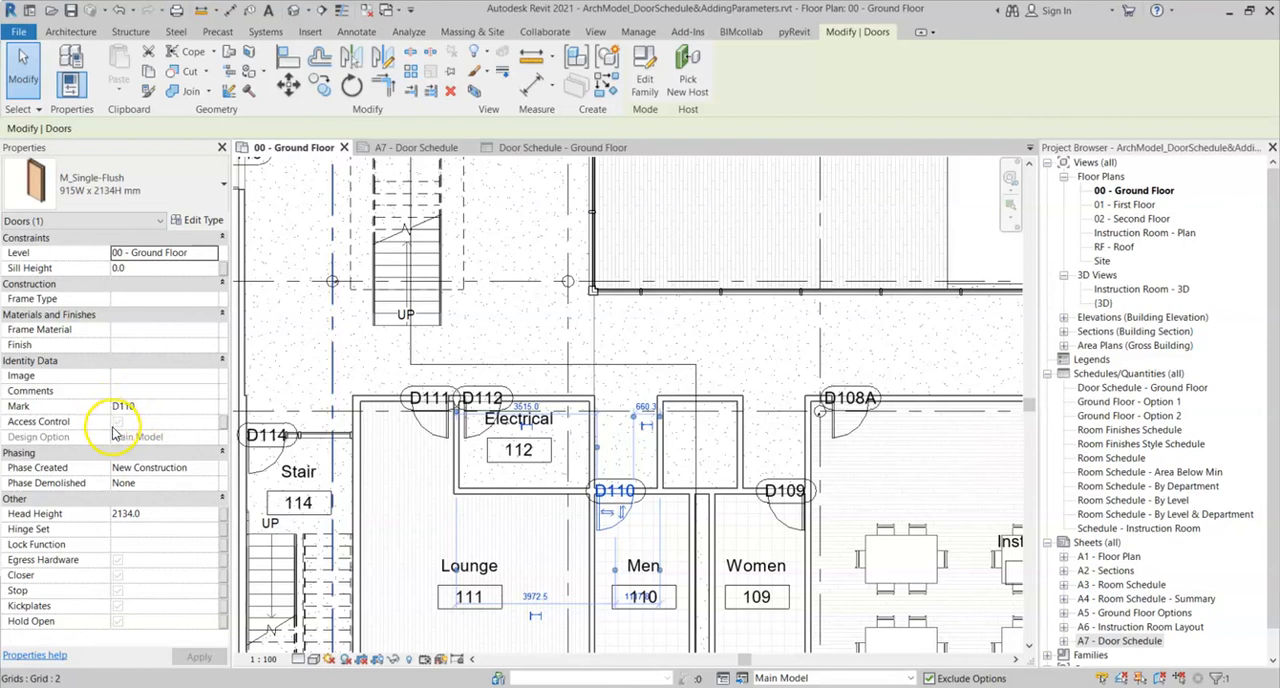
- Select door D111 at Lounge 111 and enable its Access Control parameter
{"action": "scroll", "coordinate": [636, 445], "scroll_direction": "down", "scroll_amount": 2}
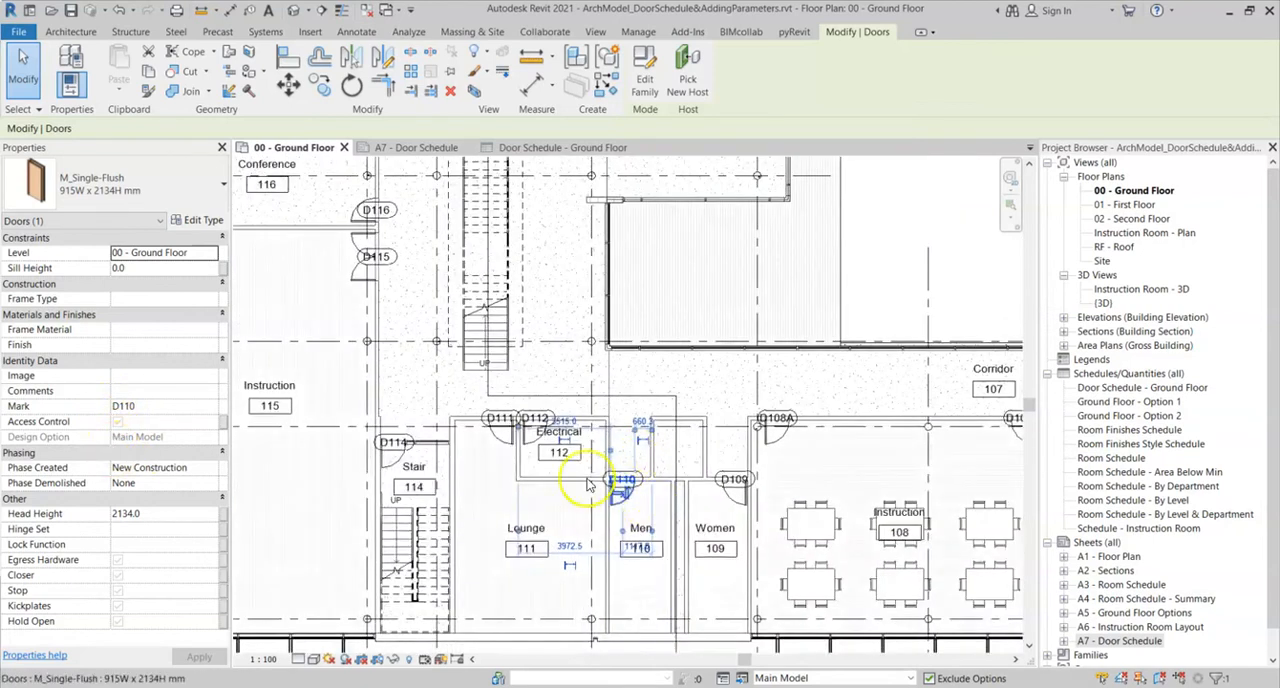
{"action": "scroll", "coordinate": [500, 455], "scroll_direction": "up", "scroll_amount": 1}
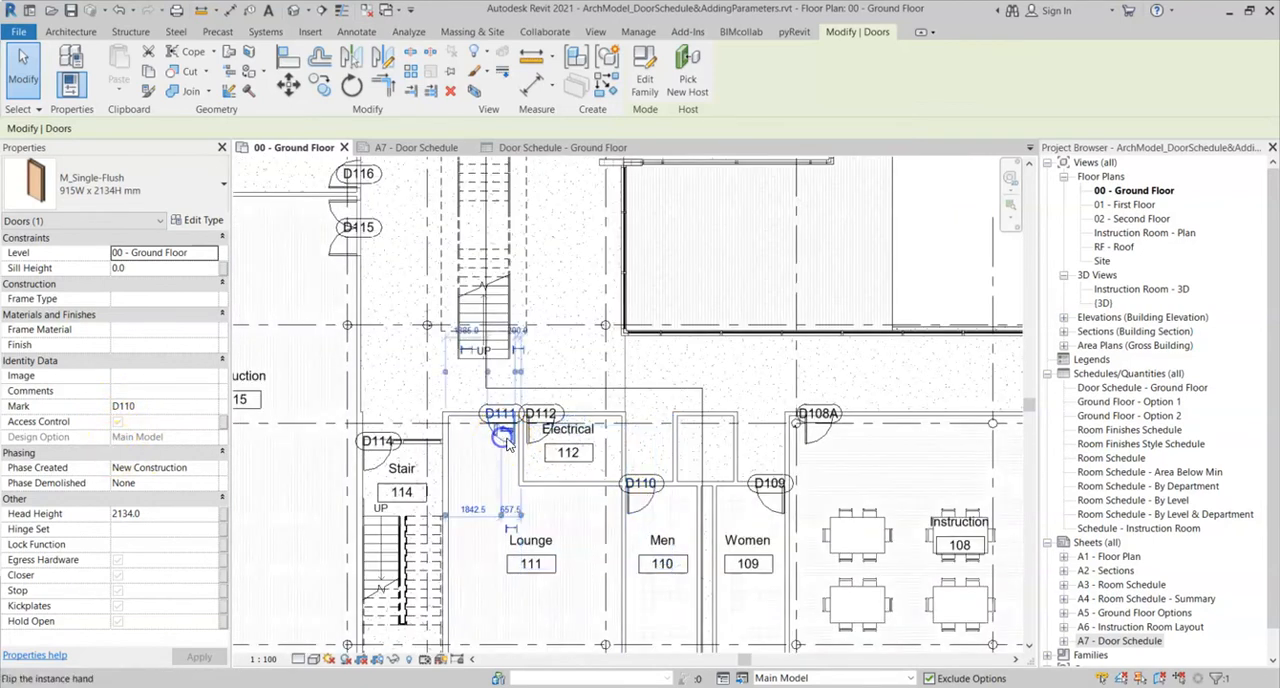
{"action": "scroll", "coordinate": [510, 566], "scroll_direction": "up", "scroll_amount": 1}
{"action": "left_click", "coordinate": [502, 428]}
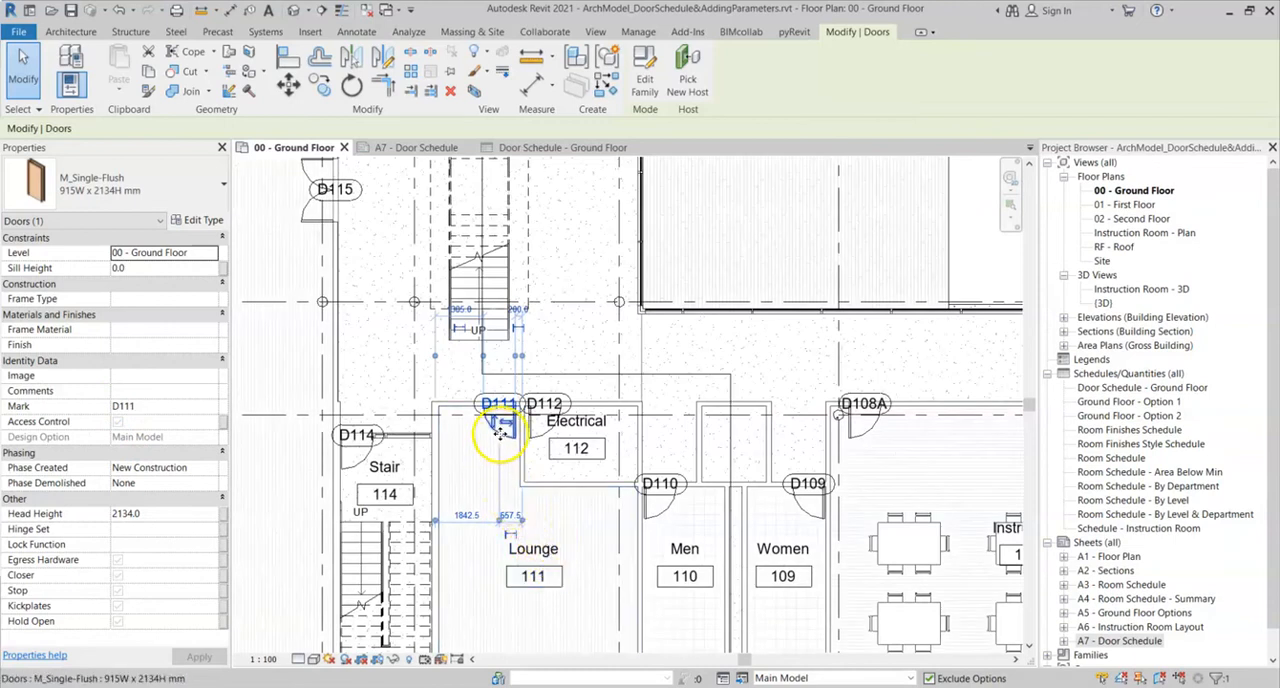
{"action": "left_click", "coordinate": [118, 426]}
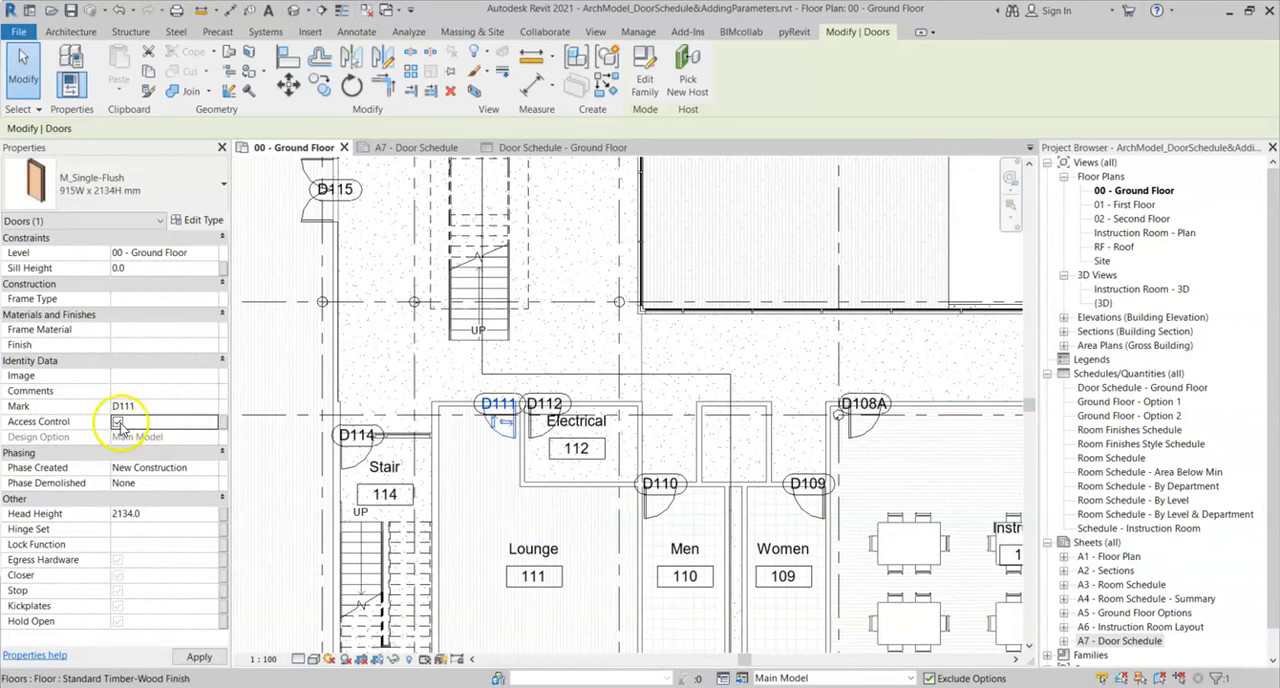
{"action": "left_click", "coordinate": [118, 423]}
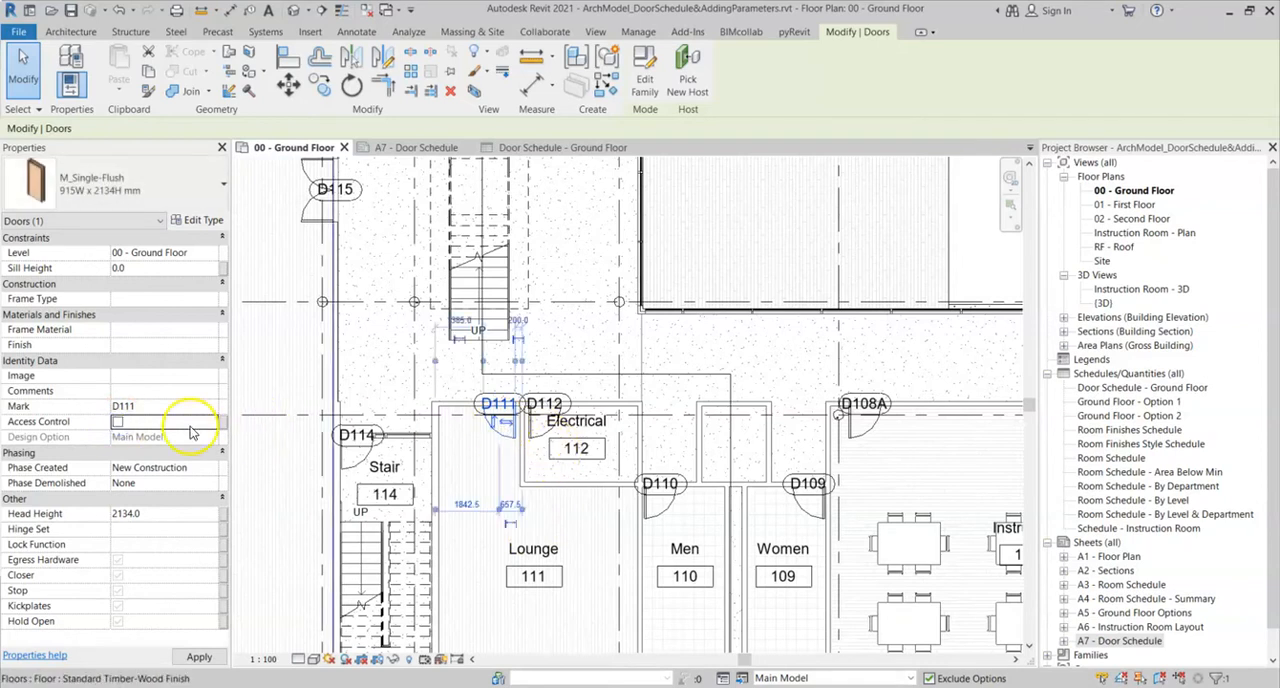
{"action": "left_click", "coordinate": [118, 422]}
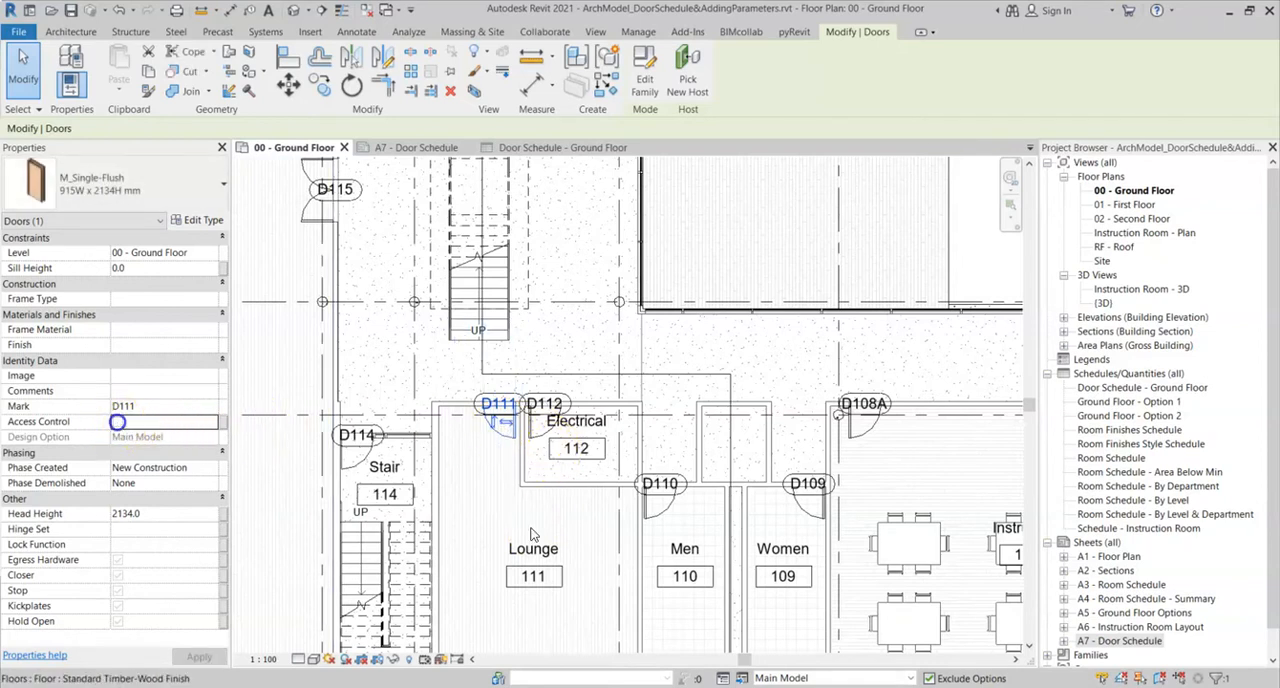
- Add the Access Control field to the end of the scheduled fields in the Door Schedule - Ground Floor
{"action": "left_click", "coordinate": [977, 289]}
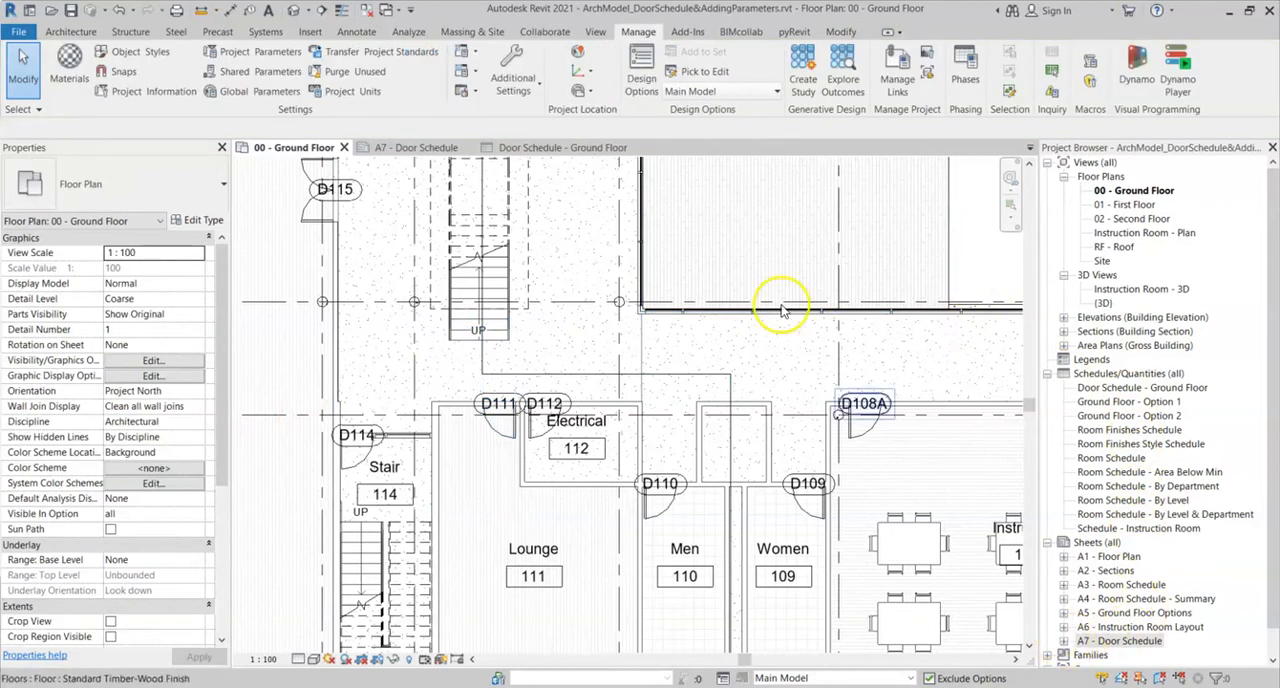
{"action": "left_click", "coordinate": [568, 150]}
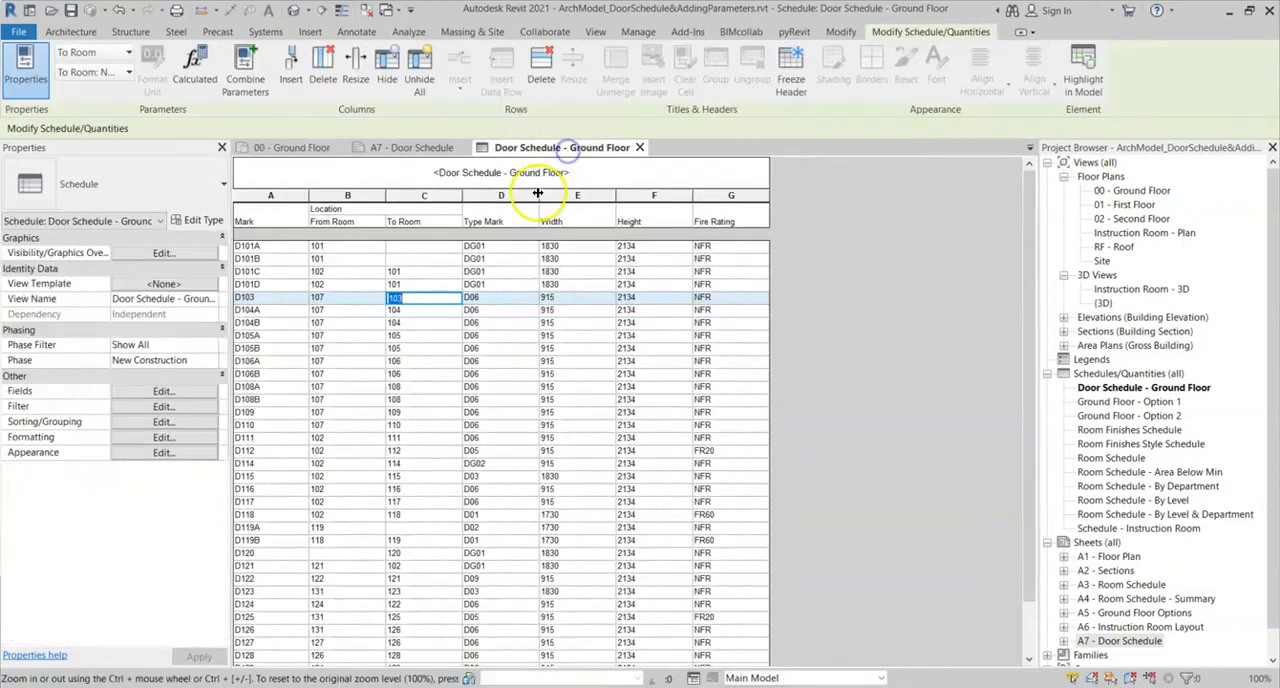
{"action": "left_click", "coordinate": [166, 391]}
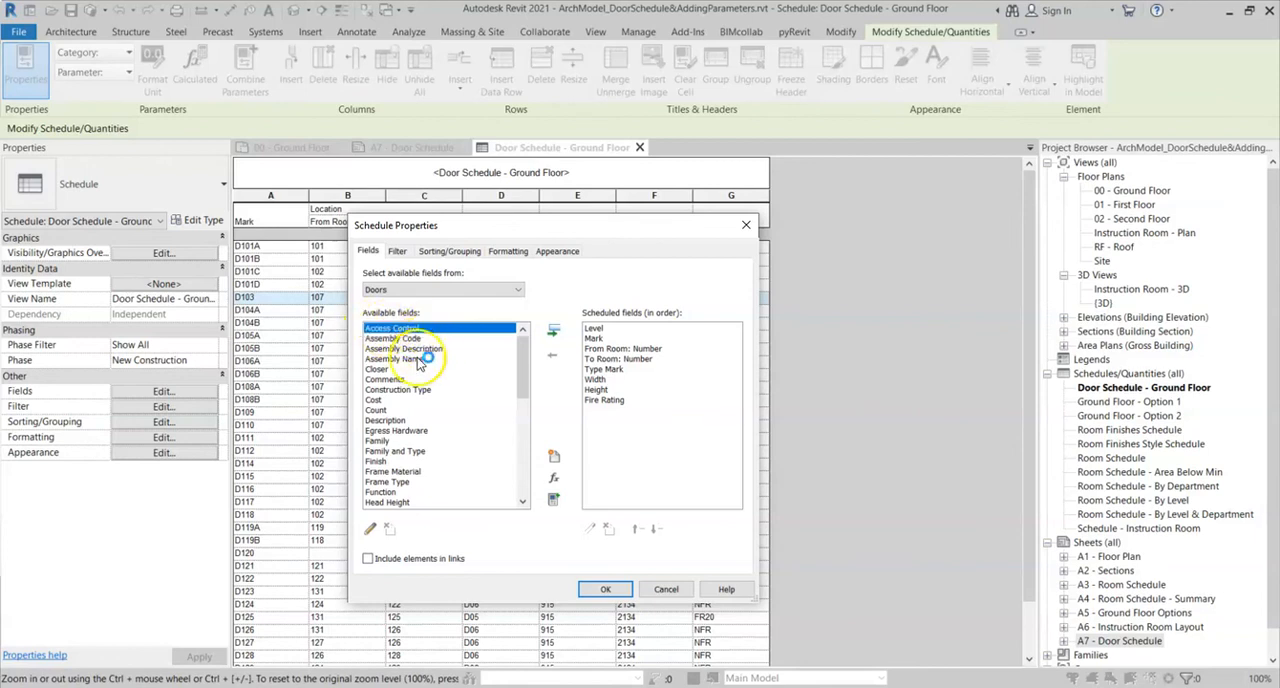
{"action": "left_click", "coordinate": [555, 335]}
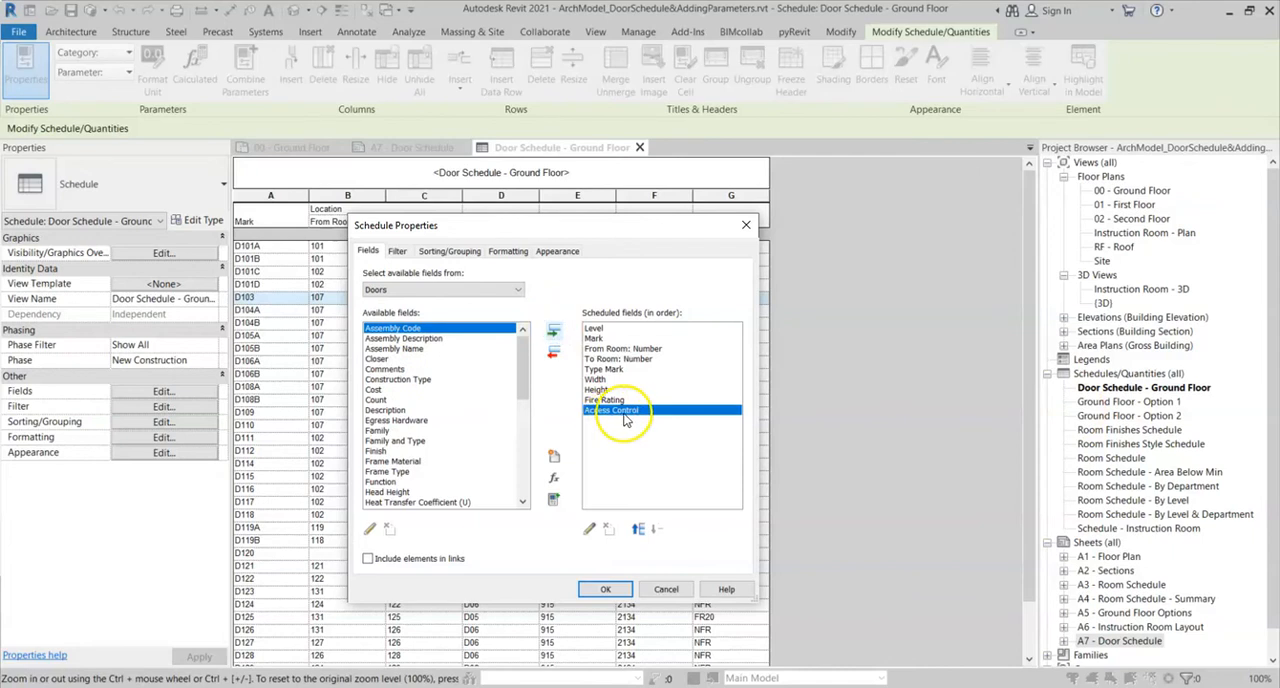
{"action": "left_click", "coordinate": [605, 591]}
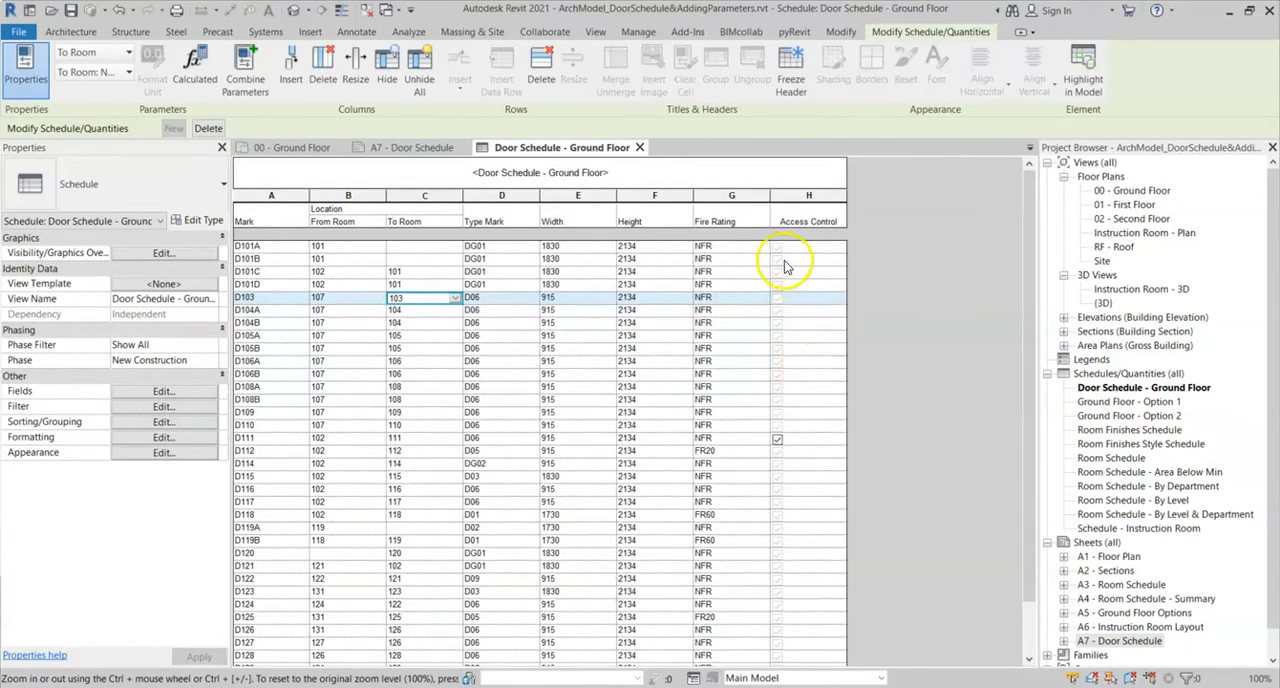
- Examine the Access Control column in the door schedule and in its placement on sheet A7 - Door Schedule
{"action": "scroll", "coordinate": [783, 456], "scroll_direction": "down", "scroll_amount": 2}
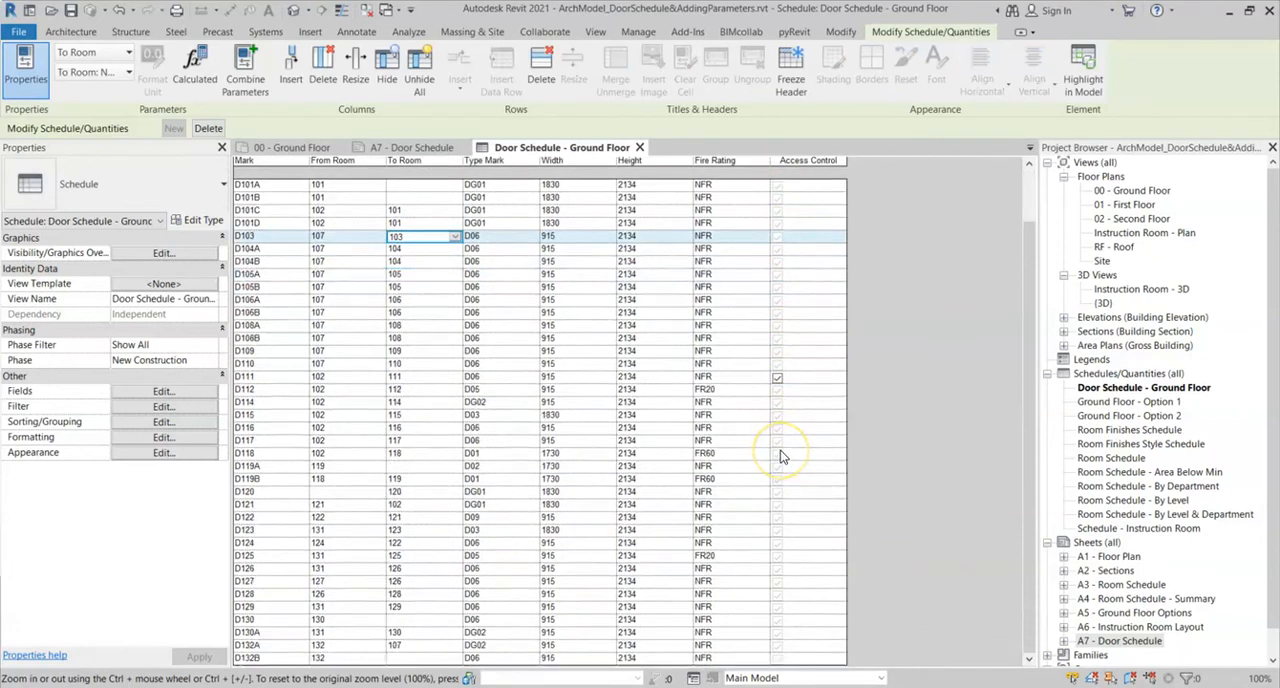
{"action": "scroll", "coordinate": [783, 456], "scroll_direction": "up", "scroll_amount": 2}
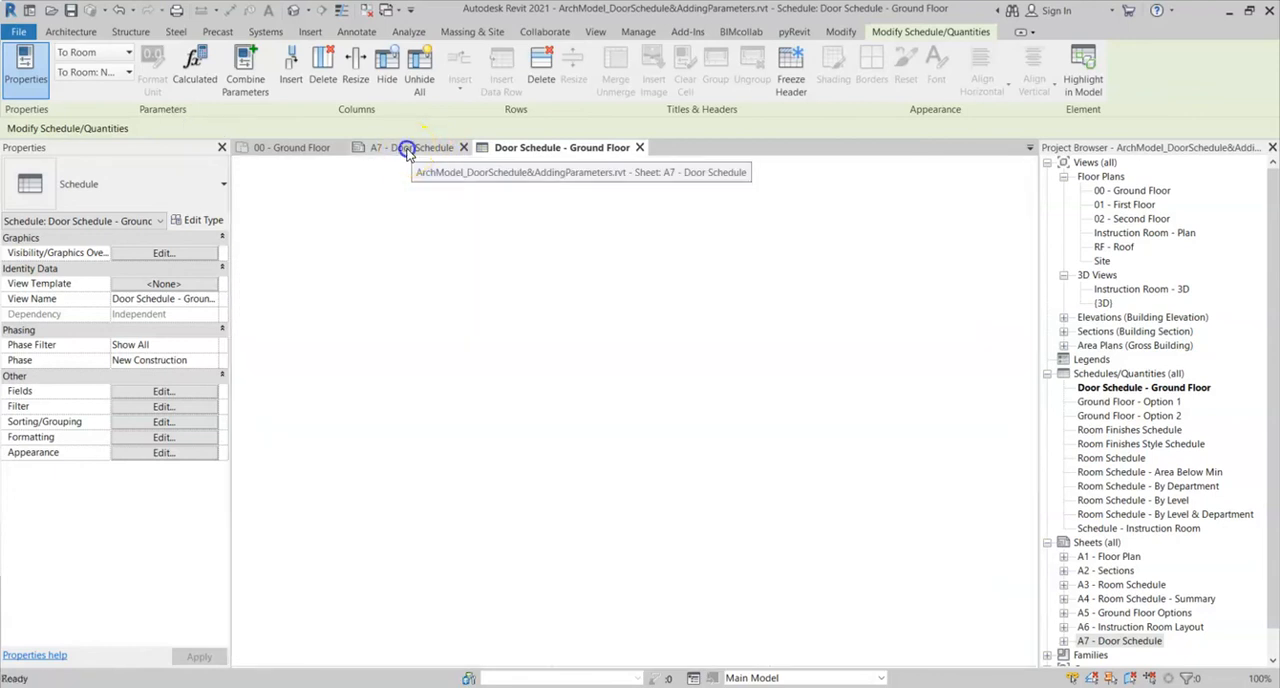
{"action": "left_click", "coordinate": [408, 148]}
{"action": "scroll", "coordinate": [835, 366], "scroll_direction": "up", "scroll_amount": 3}
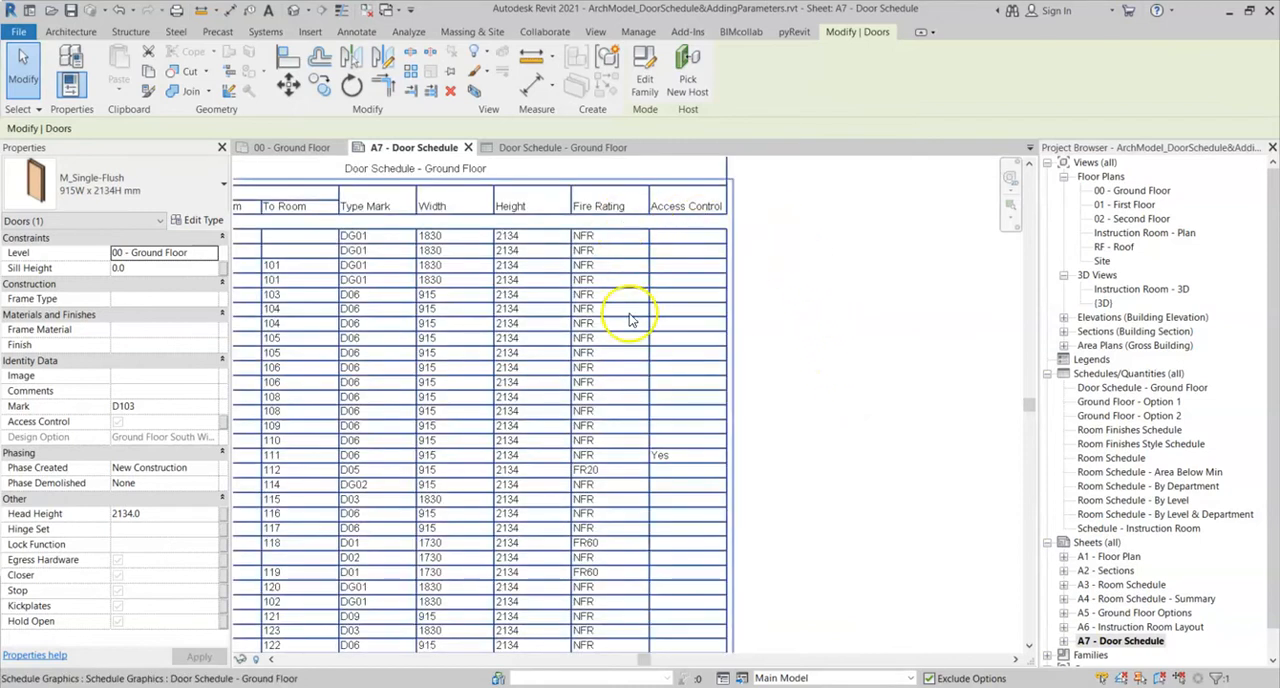
{"action": "scroll", "coordinate": [682, 480], "scroll_direction": "up", "scroll_amount": 2}
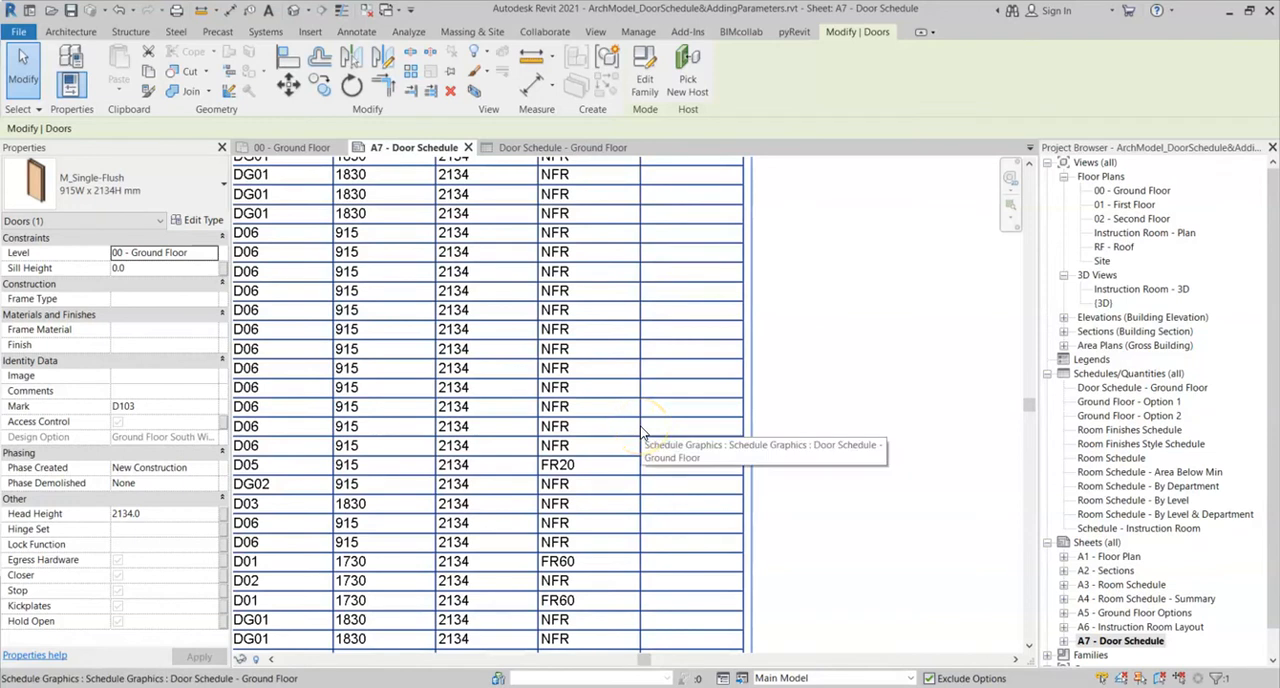
- Turn off Access Control for door D111 in the ground floor door schedule and view the row on sheet A7
{"action": "left_click", "coordinate": [643, 432]}
{"action": "double_click", "coordinate": [643, 432]}
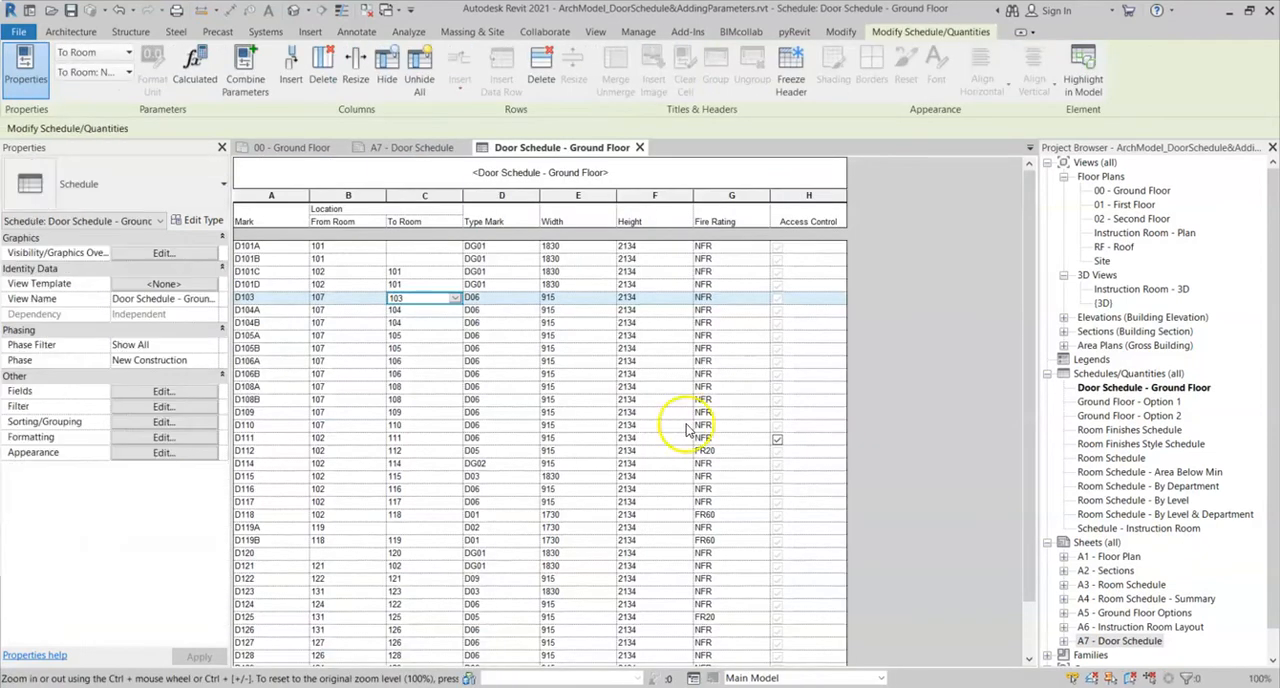
{"action": "left_click", "coordinate": [778, 441]}
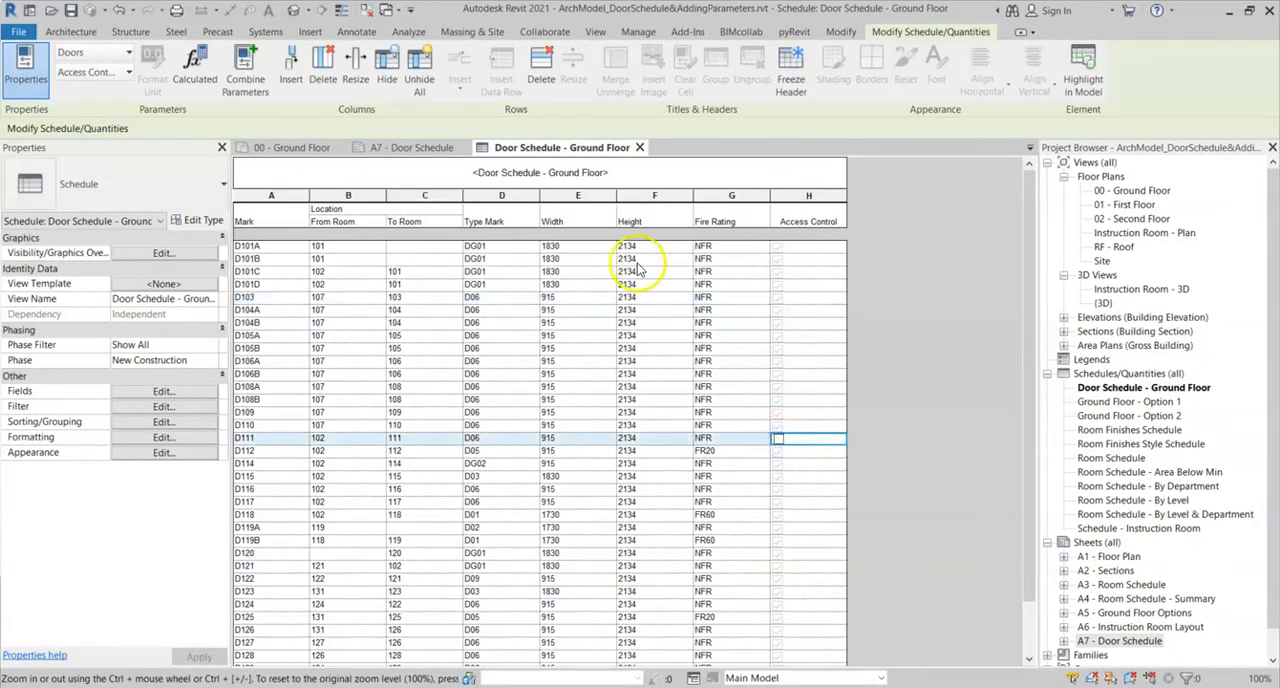
{"action": "left_click", "coordinate": [396, 148]}
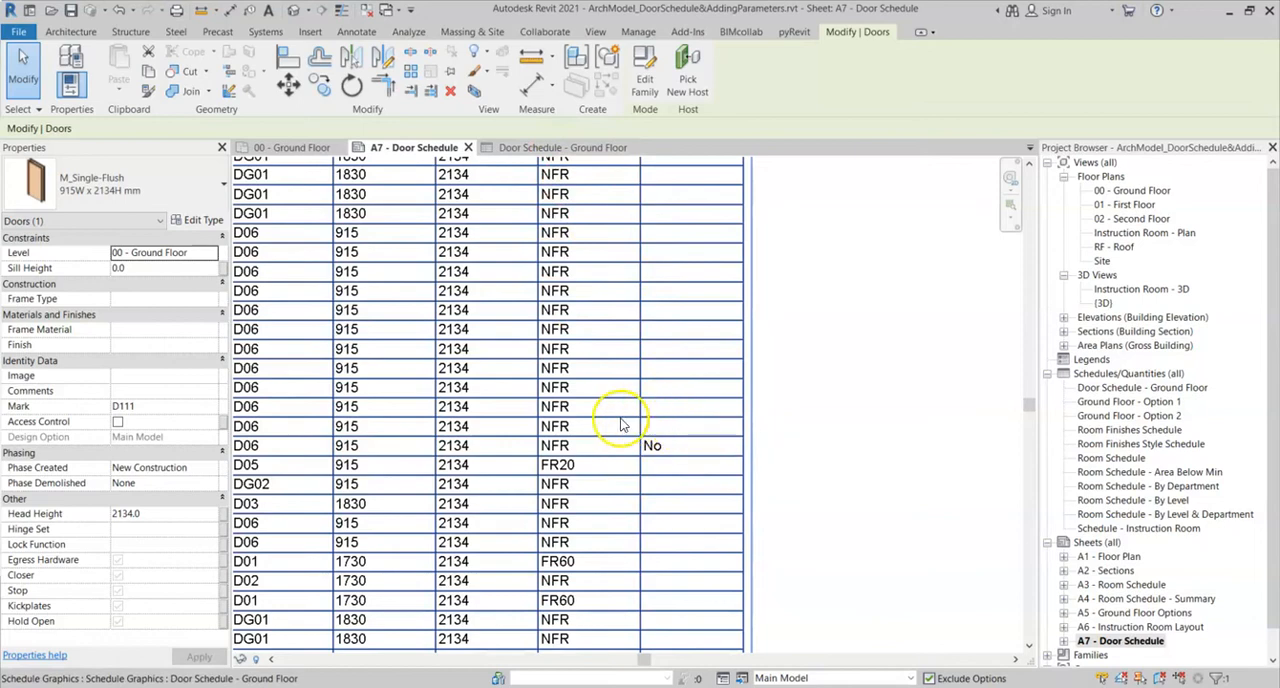
- Open the schedule from sheet A7 and turn Access Control back on for door D111
{"action": "scroll", "coordinate": [629, 416], "scroll_direction": "down", "scroll_amount": 4}
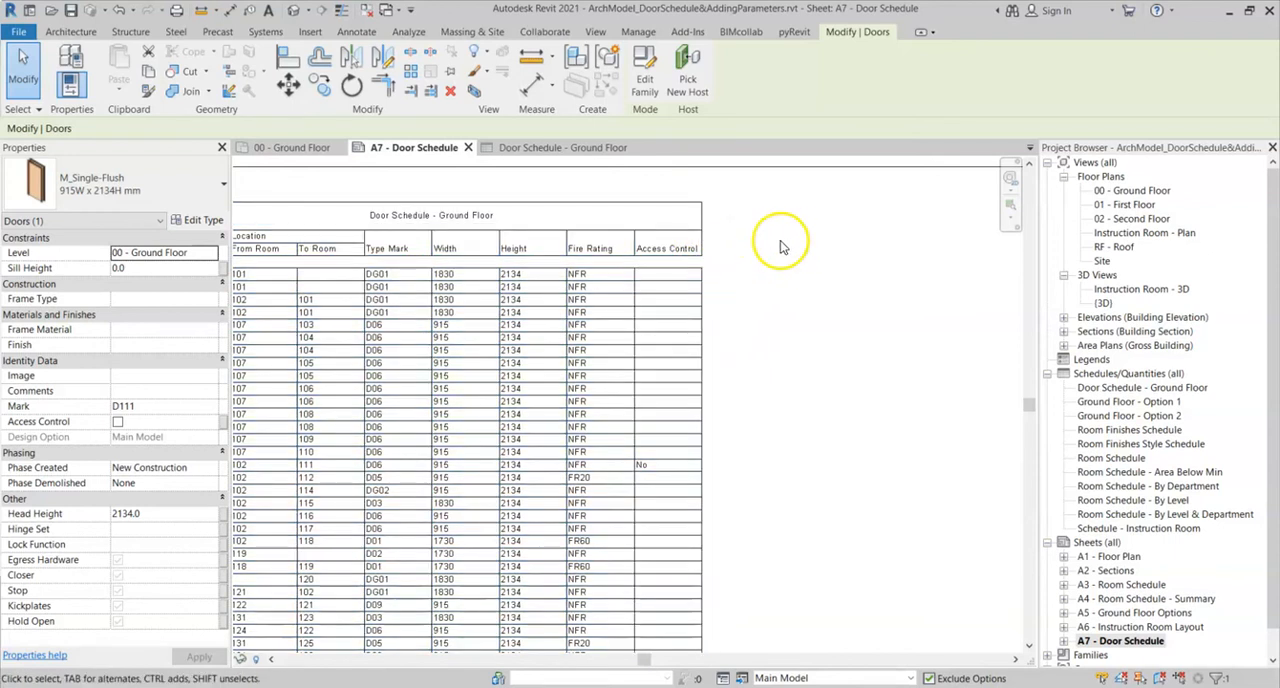
{"action": "scroll", "coordinate": [737, 480], "scroll_direction": "up", "scroll_amount": 1}
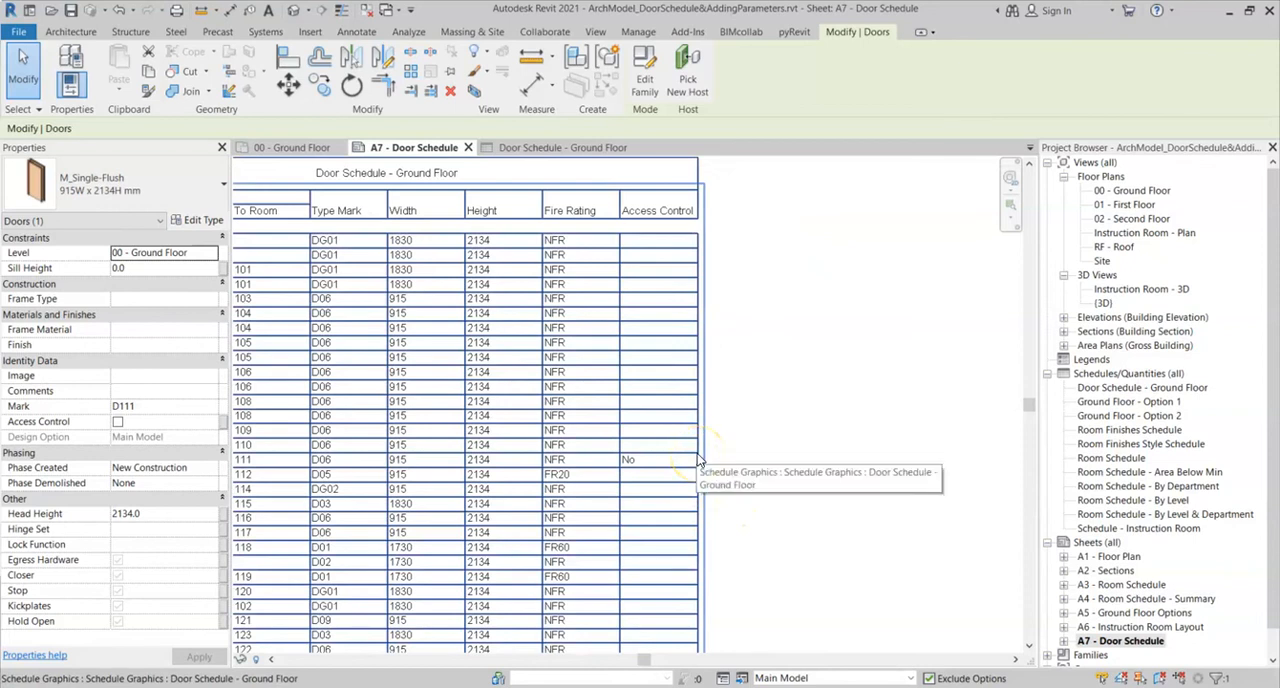
{"action": "double_click", "coordinate": [699, 460]}
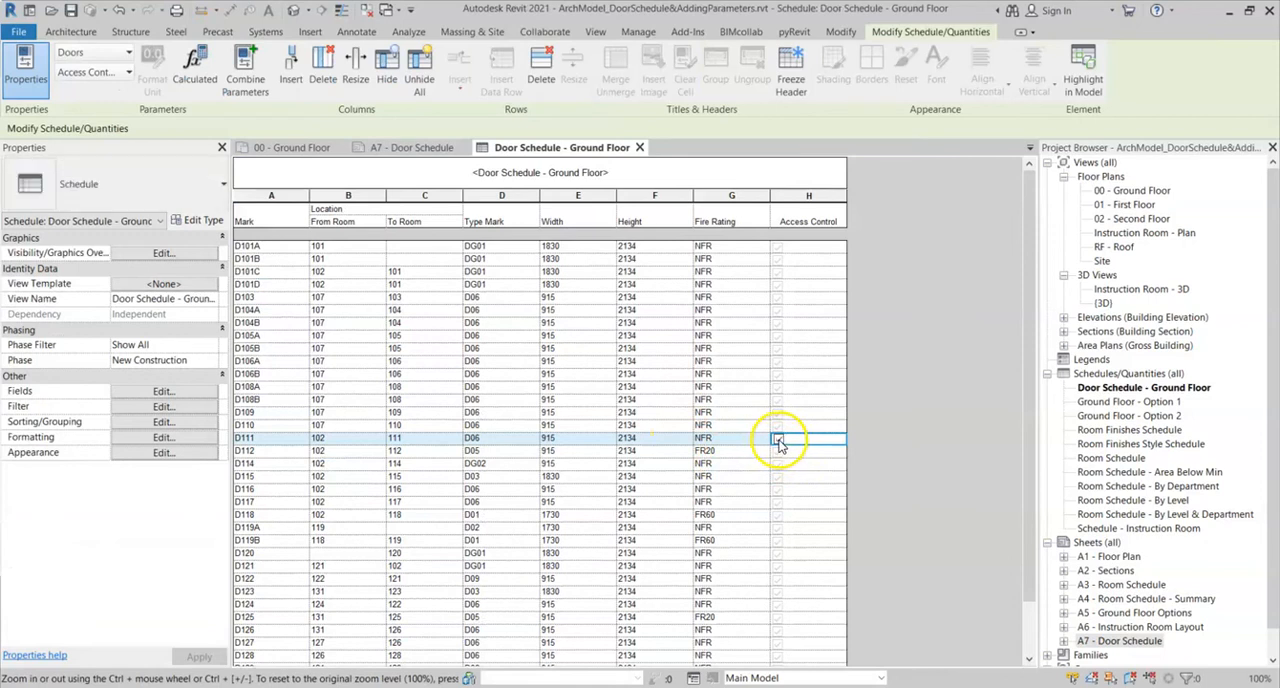
- In the 00 - Ground Floor plan, select double door D123 at Conference 123 and enable its Access Control parameter
{"action": "left_click", "coordinate": [297, 148]}
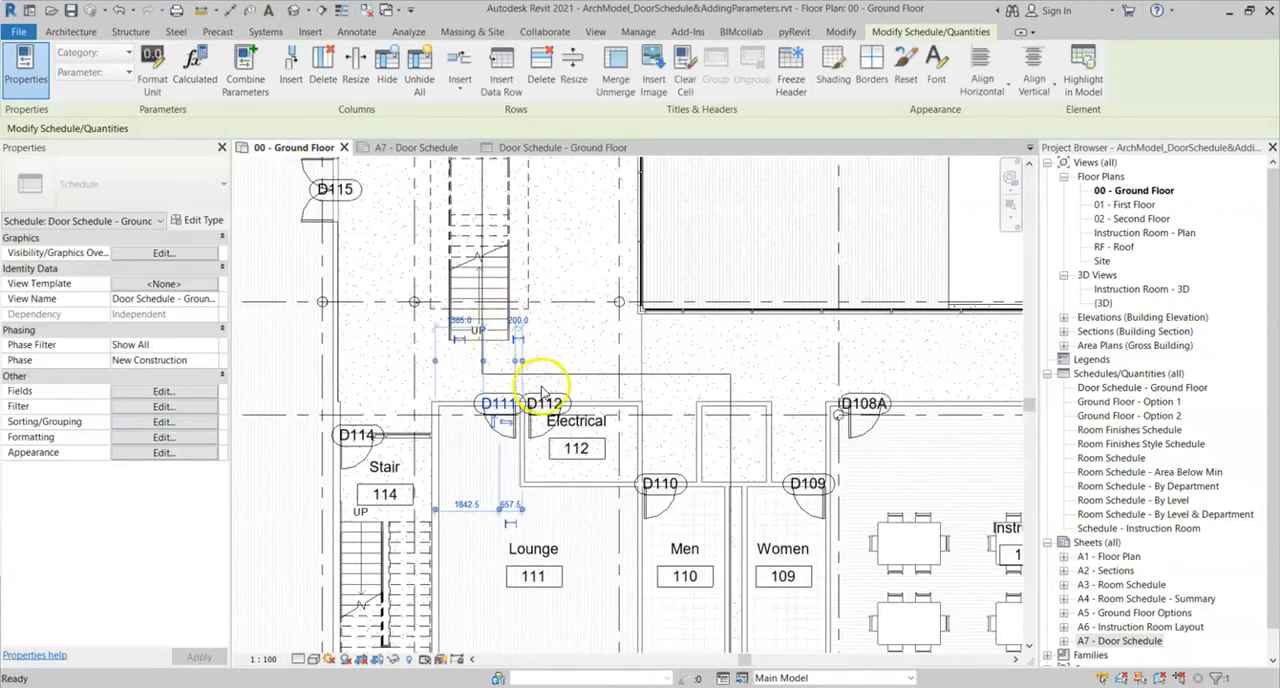
{"action": "scroll", "coordinate": [542, 392], "scroll_direction": "down", "scroll_amount": 3}
{"action": "middle_click_drag", "start_coordinate": [606, 421], "coordinate": [630, 592]}
{"action": "middle_click_drag", "start_coordinate": [559, 342], "coordinate": [551, 558]}
{"action": "middle_click_drag", "start_coordinate": [482, 334], "coordinate": [454, 584]}
{"action": "middle_click_drag", "start_coordinate": [485, 308], "coordinate": [477, 420]}
{"action": "middle_click_drag", "start_coordinate": [576, 332], "coordinate": [549, 374]}
{"action": "scroll", "coordinate": [697, 328], "scroll_direction": "up", "scroll_amount": 2}
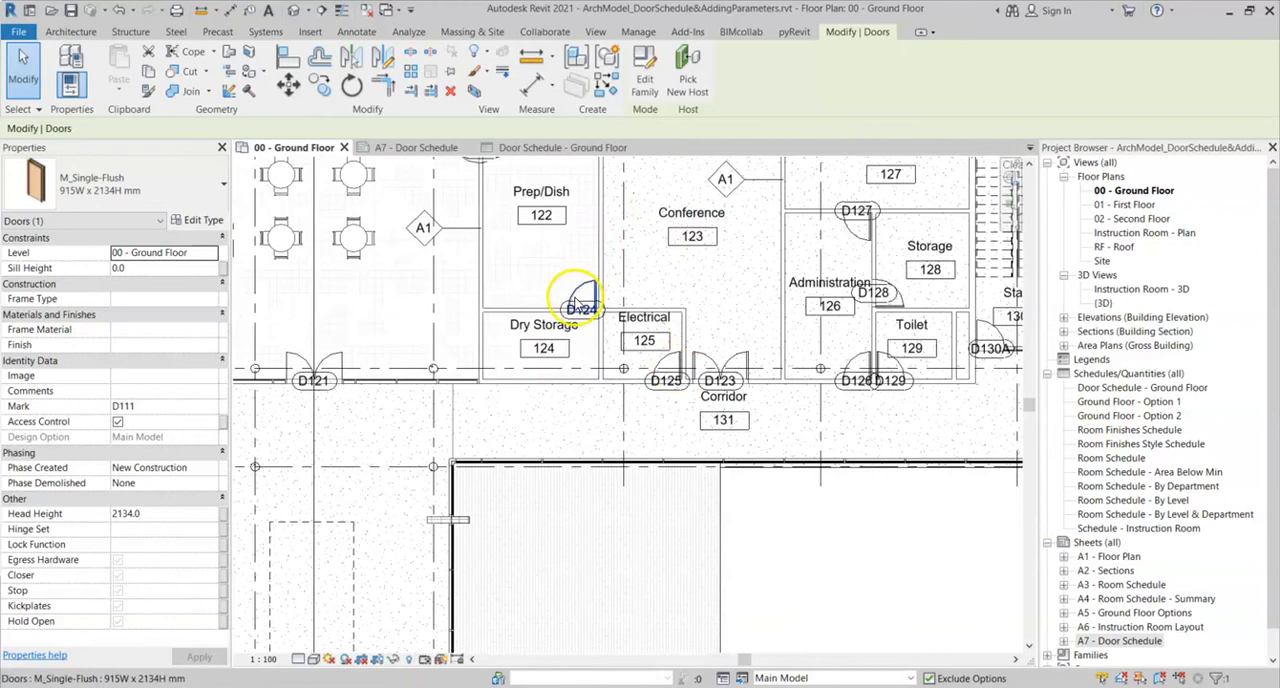
{"action": "left_click", "coordinate": [724, 362]}
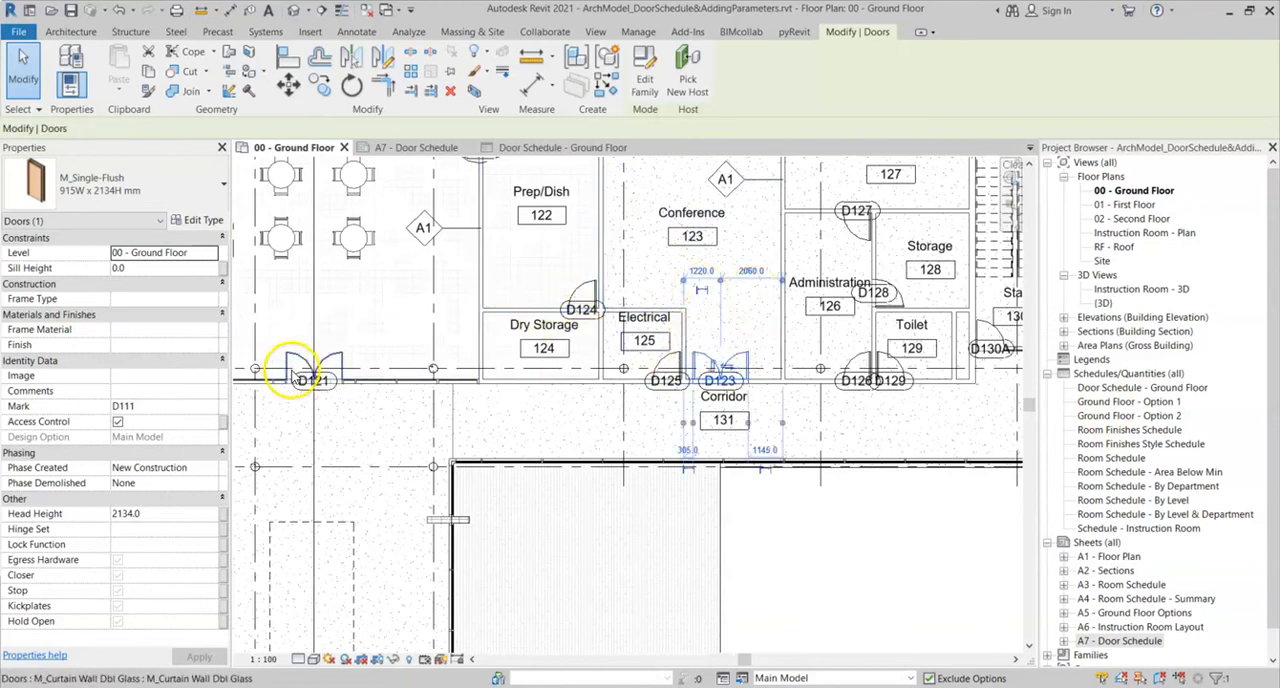
{"action": "left_click", "coordinate": [119, 424]}
{"action": "left_click", "coordinate": [118, 423]}
{"action": "left_click", "coordinate": [710, 362]}
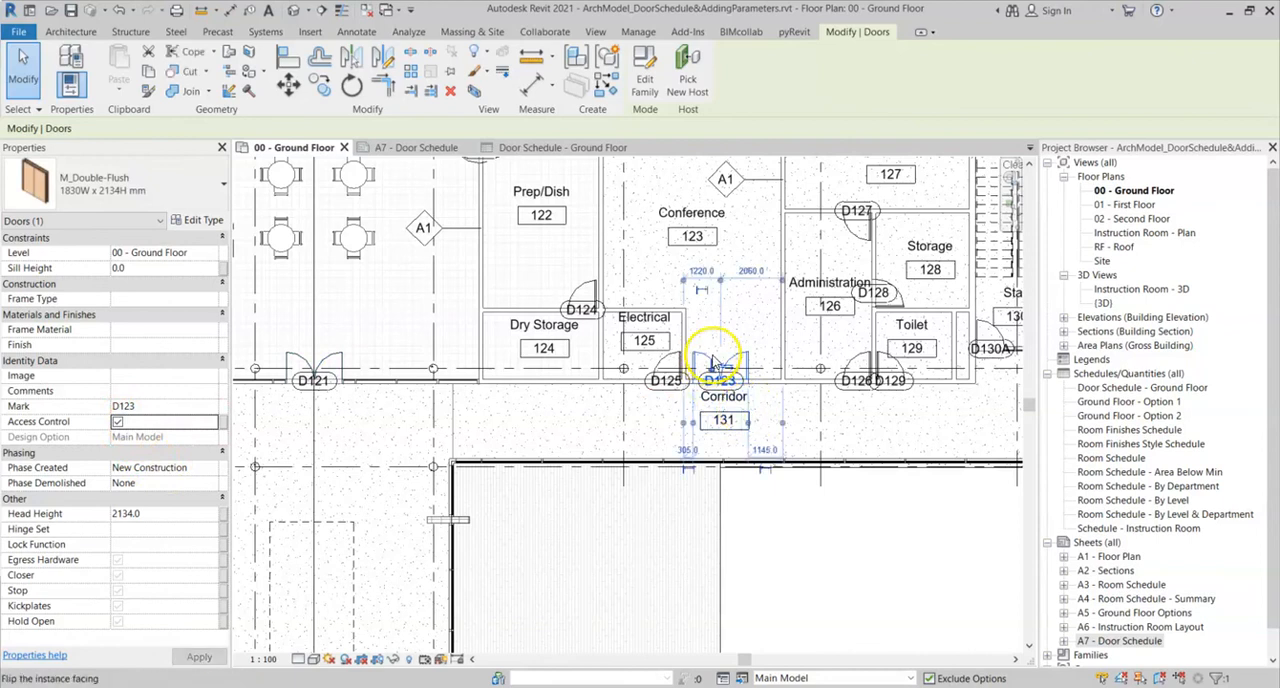
- Select door D129 at Toilet 129 and set its Access Control parameter to No
{"action": "left_click", "coordinate": [893, 361]}
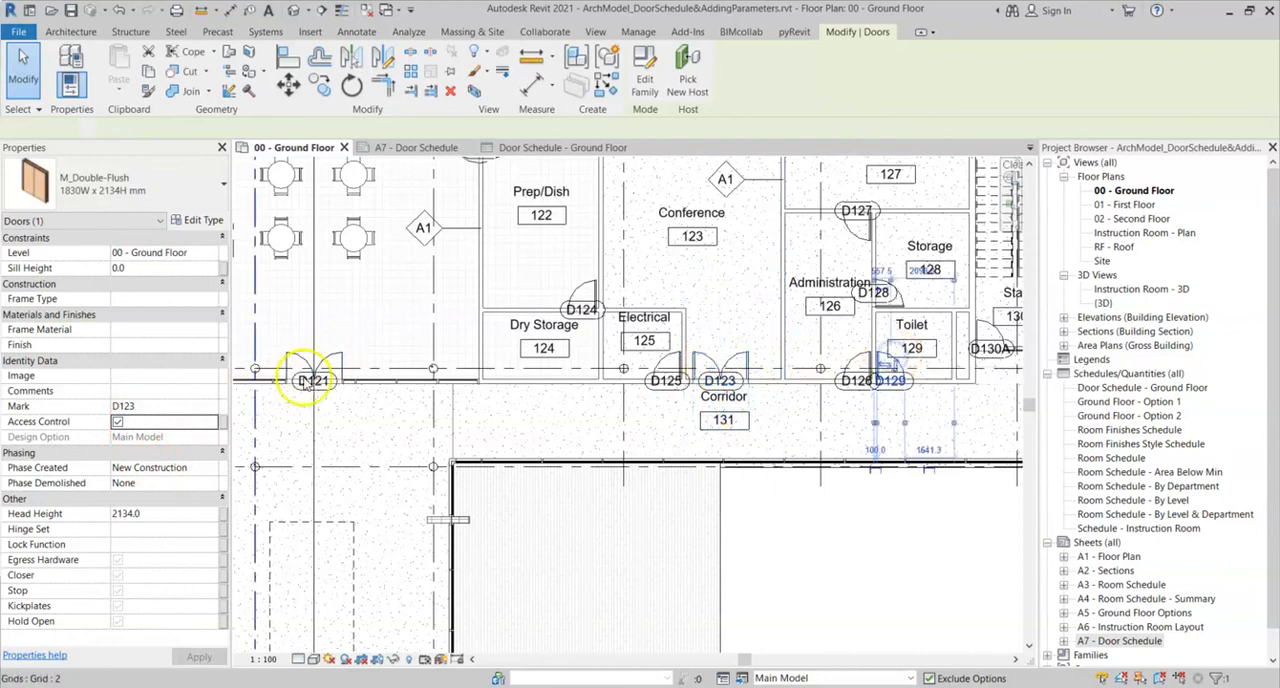
{"action": "left_click", "coordinate": [119, 425]}
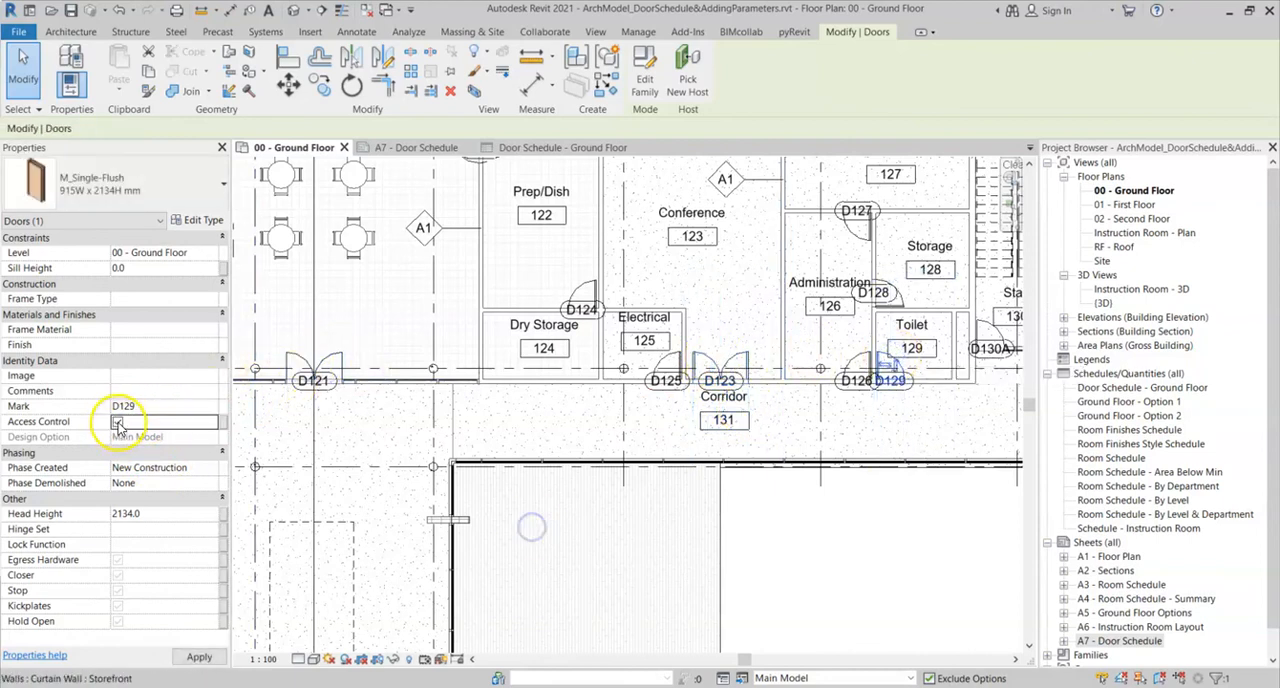
- Review the Access Control values of doors D111, D123 and D129 in the schedule on sheet A7
{"action": "left_click", "coordinate": [418, 148]}
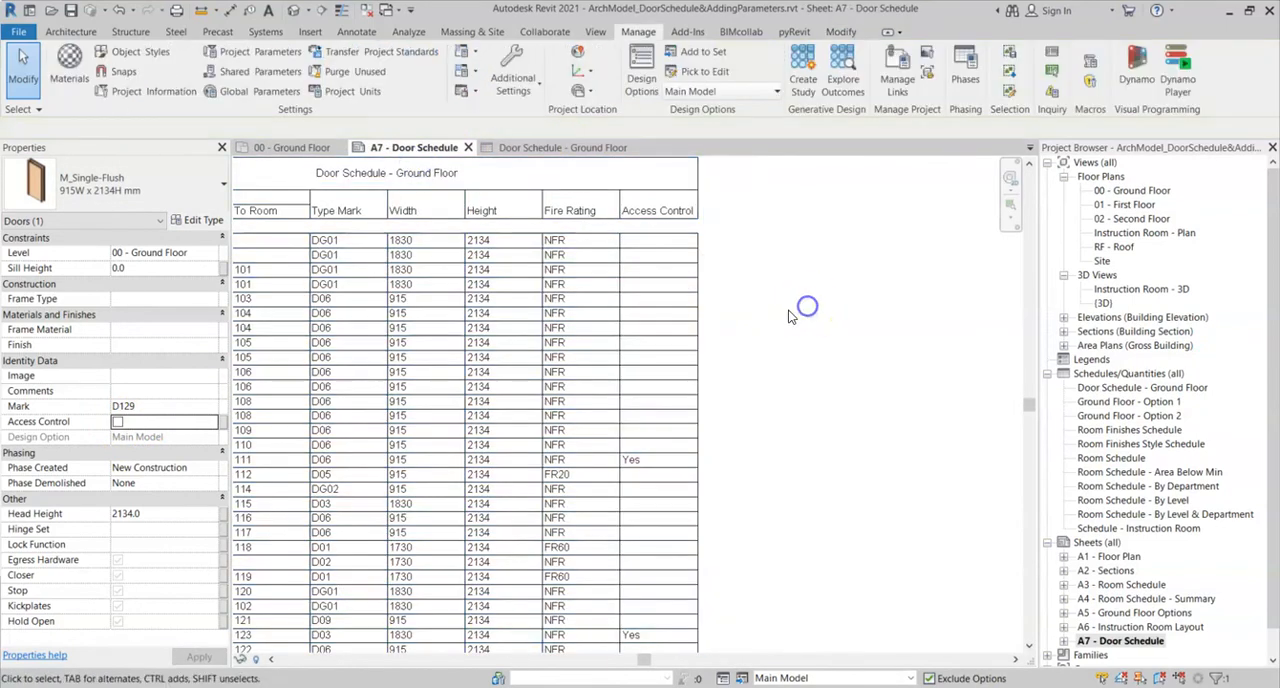
{"action": "scroll", "coordinate": [740, 580], "scroll_direction": "up", "scroll_amount": 3}
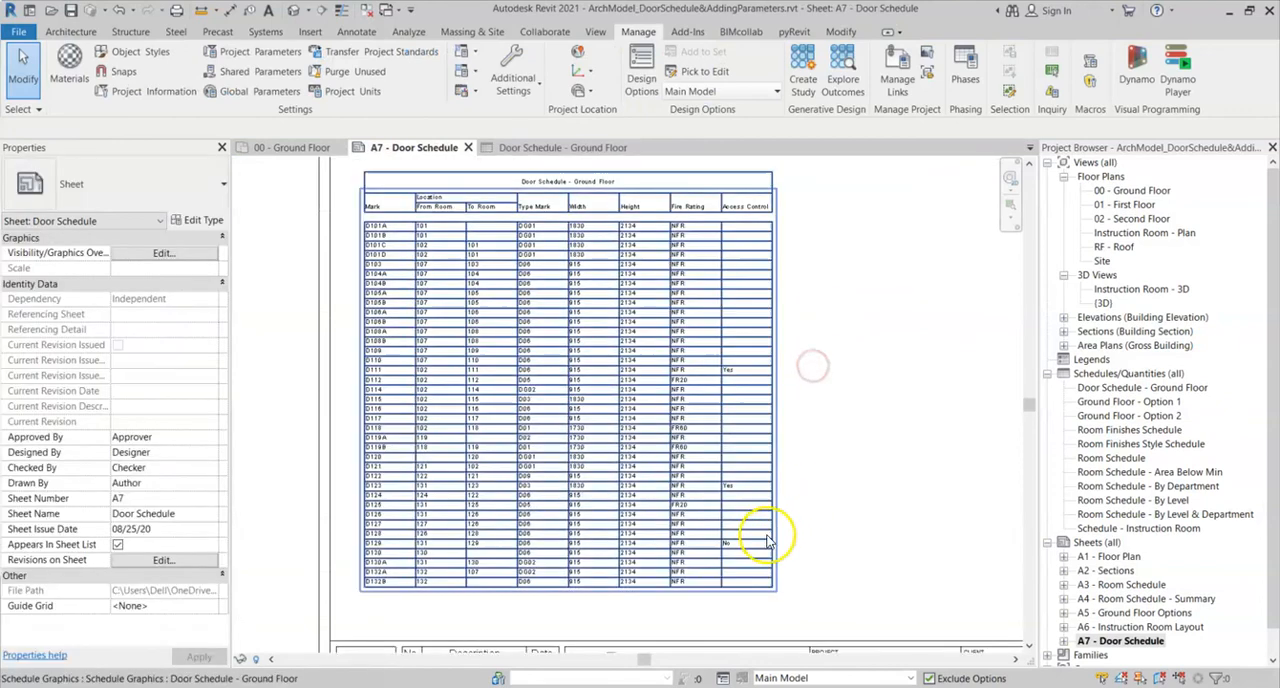
{"action": "scroll", "coordinate": [829, 523], "scroll_direction": "down", "scroll_amount": 5}
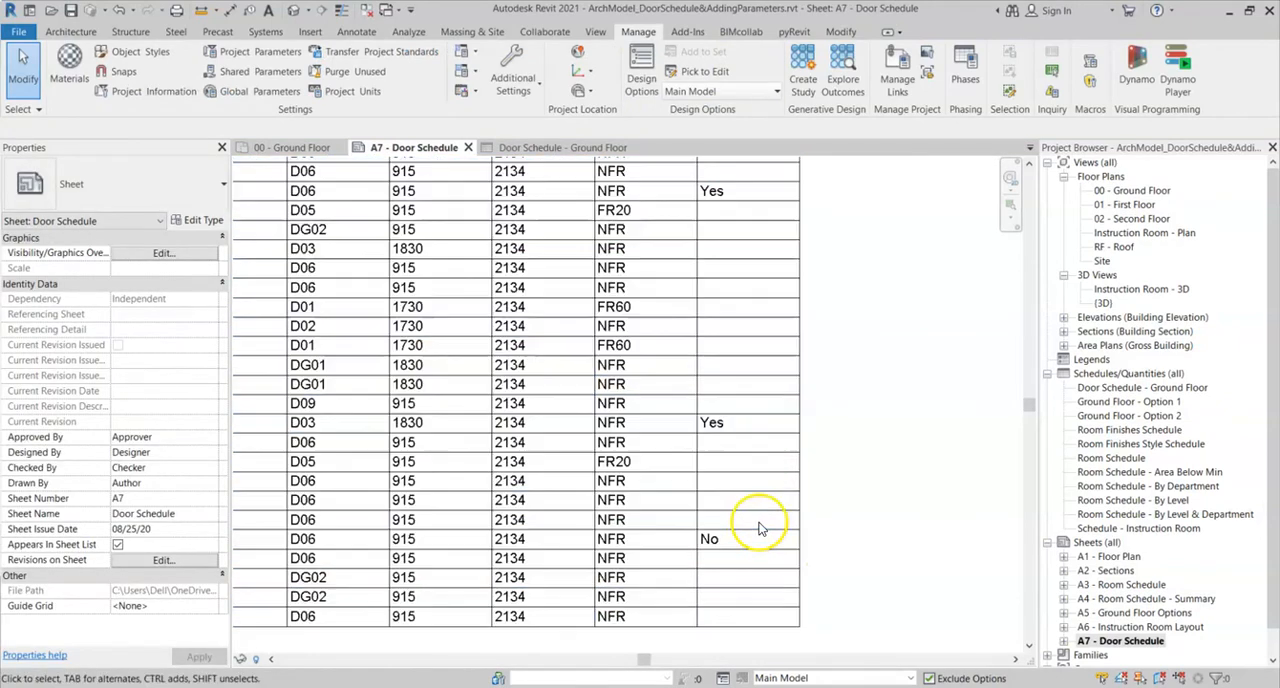
{"action": "middle_click_drag", "start_coordinate": [900, 360], "coordinate": [886, 386]}
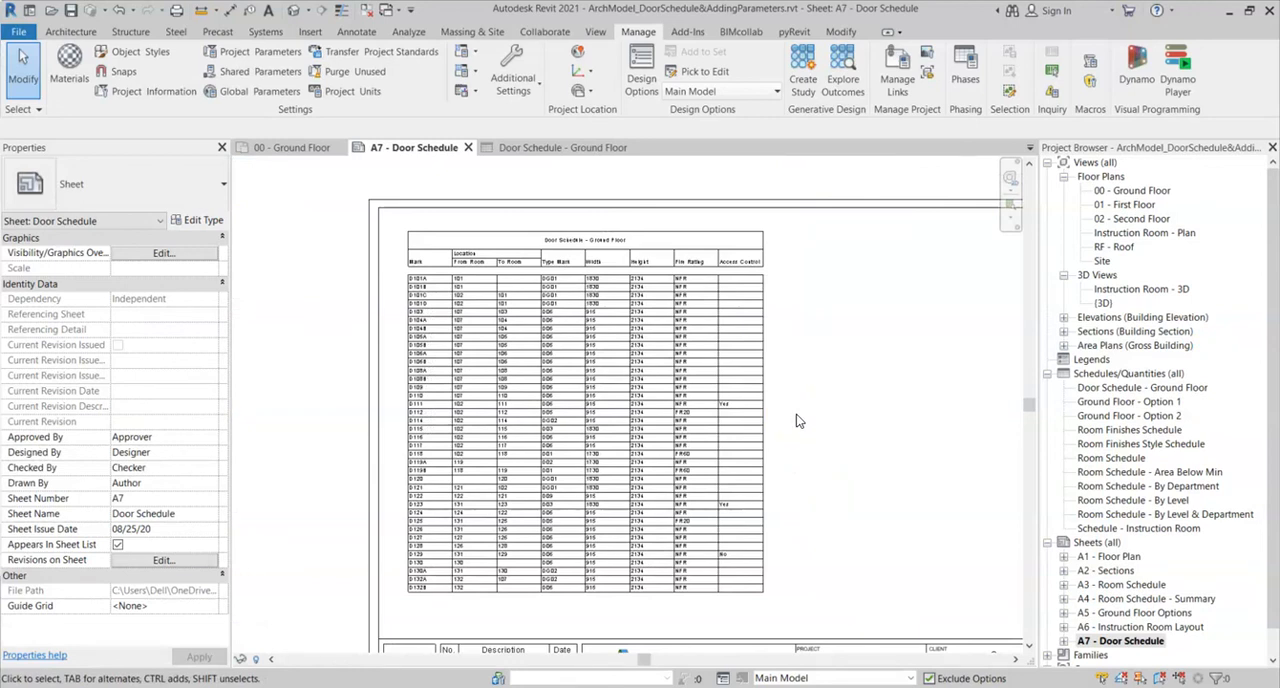
{"action": "middle_click_drag", "start_coordinate": [803, 416], "coordinate": [790, 408]}
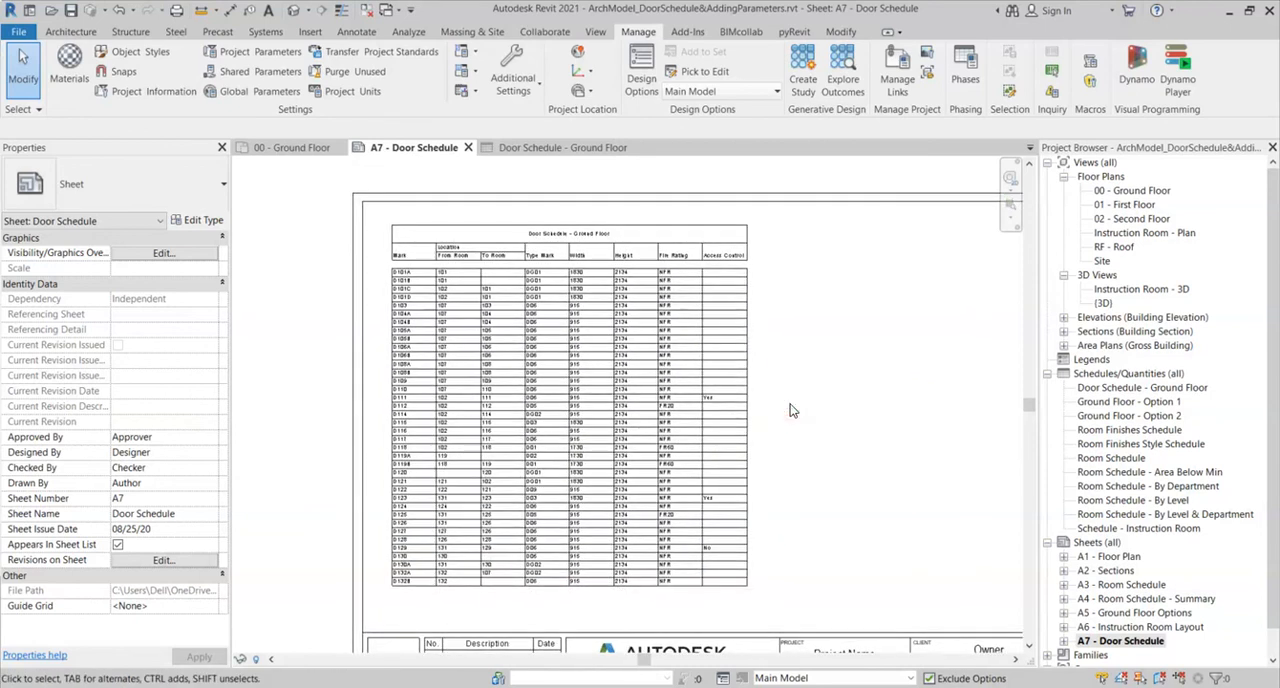